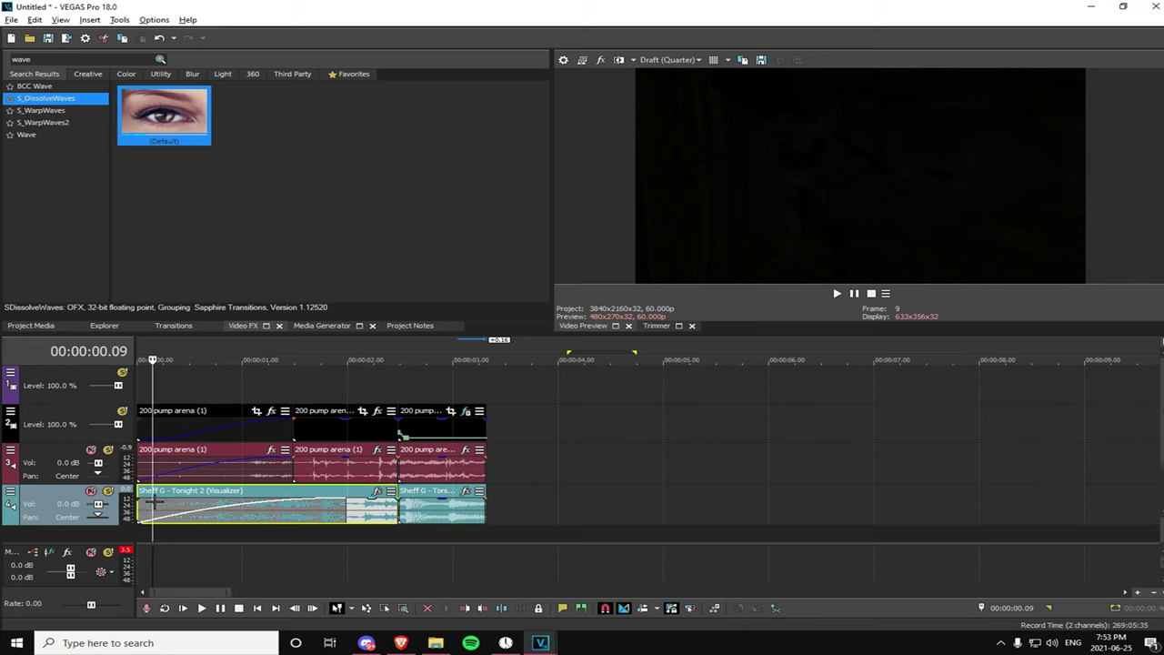
- Preview the footage from the start of the second video clip at 00:00:01.29
click(144, 502)
click(301, 397)
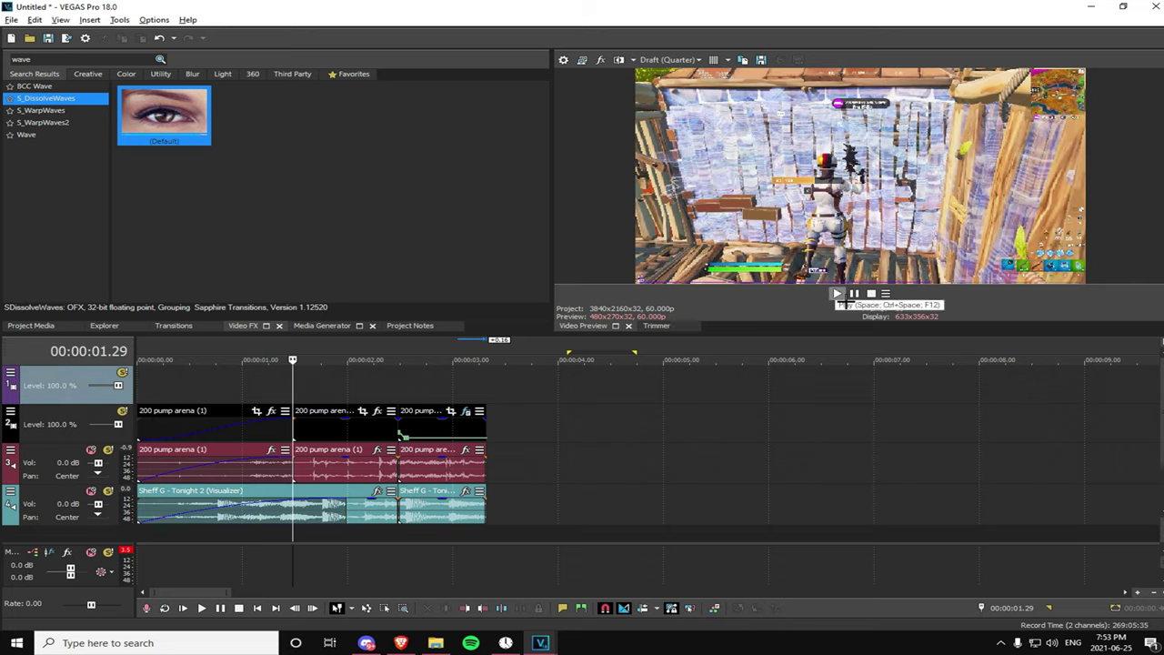
click(838, 294)
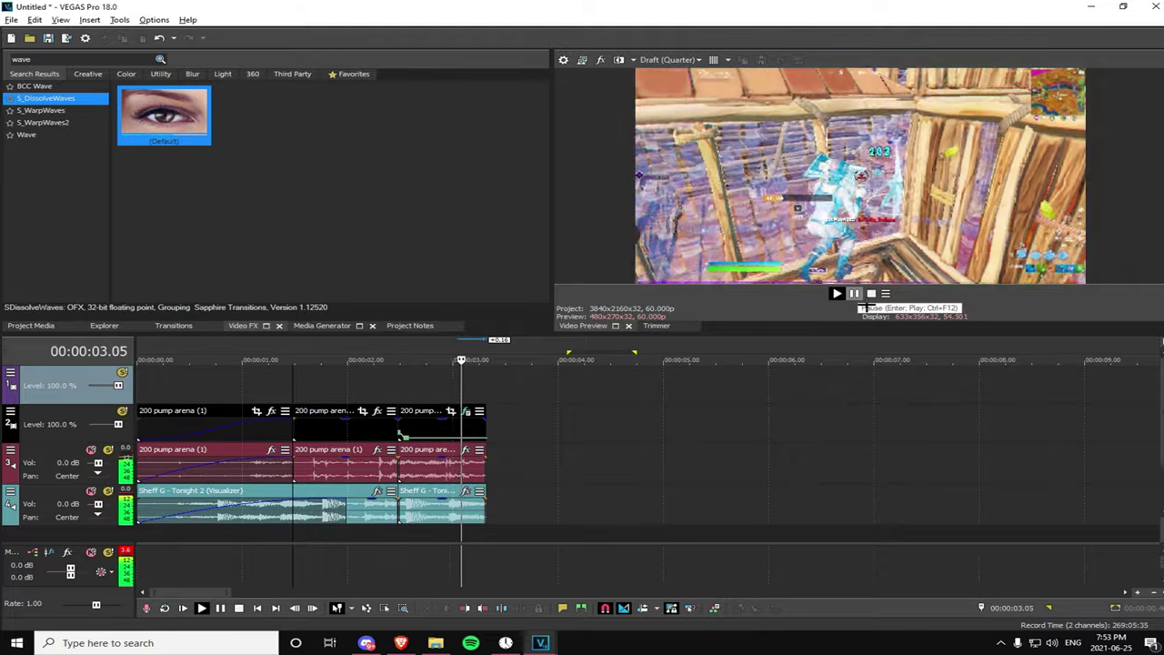
- Examine the frames around the cut between the second and third gameplay clips
click(397, 393)
click(385, 393)
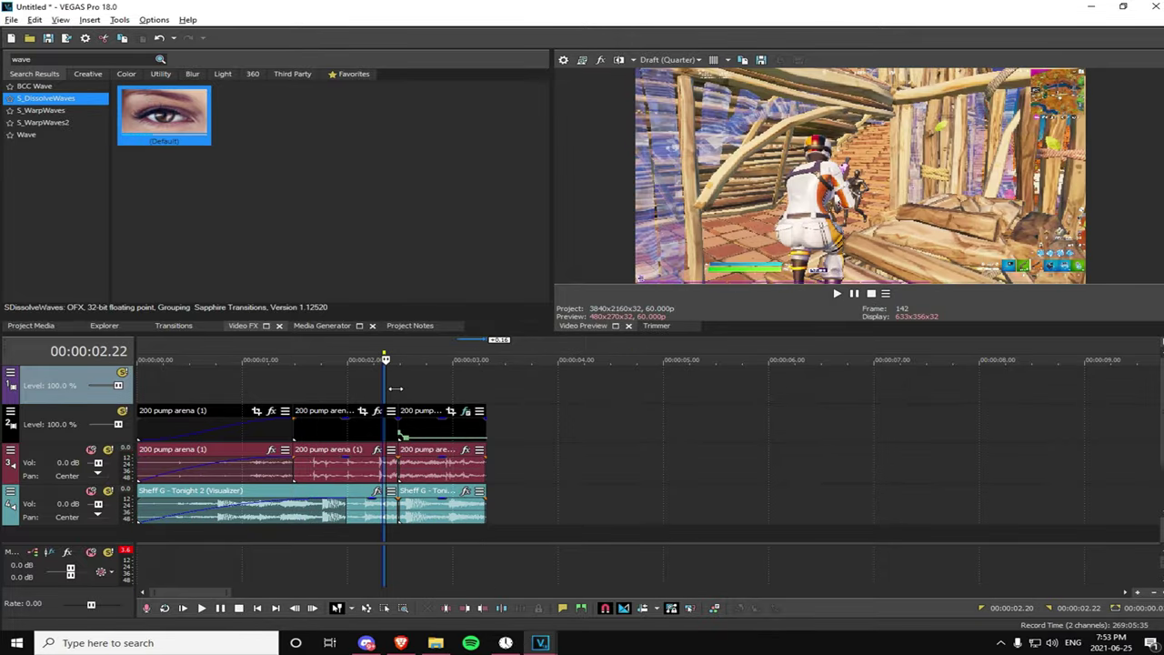
click(410, 393)
click(397, 393)
scroll(422, 401, up, 4)
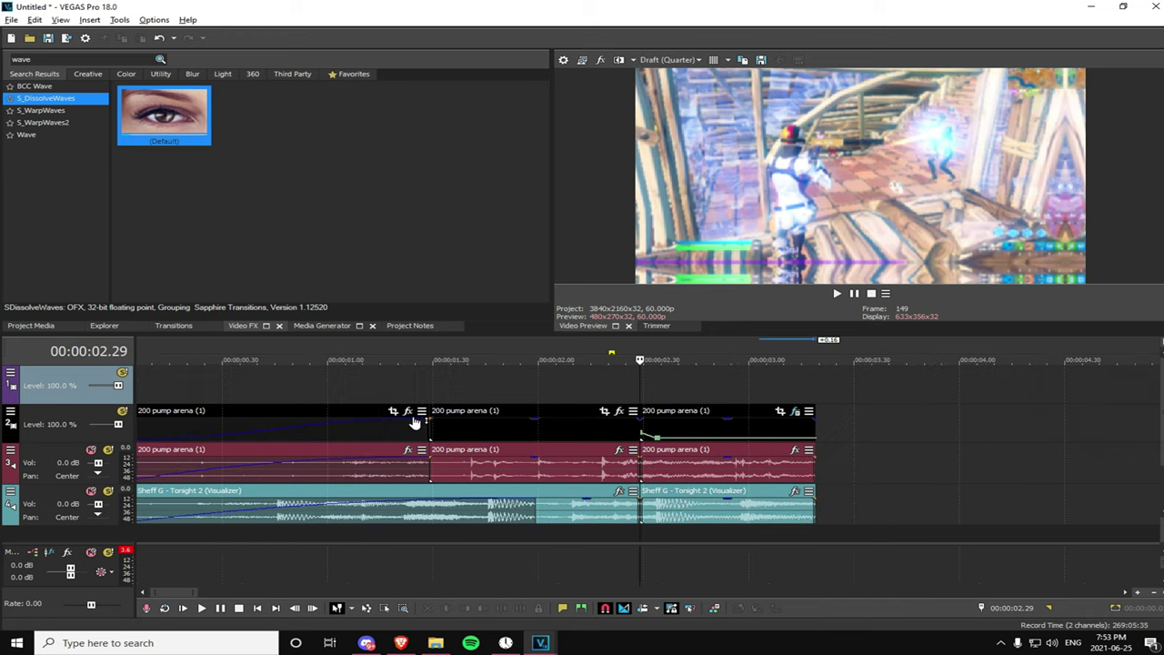
click(606, 401)
click(640, 400)
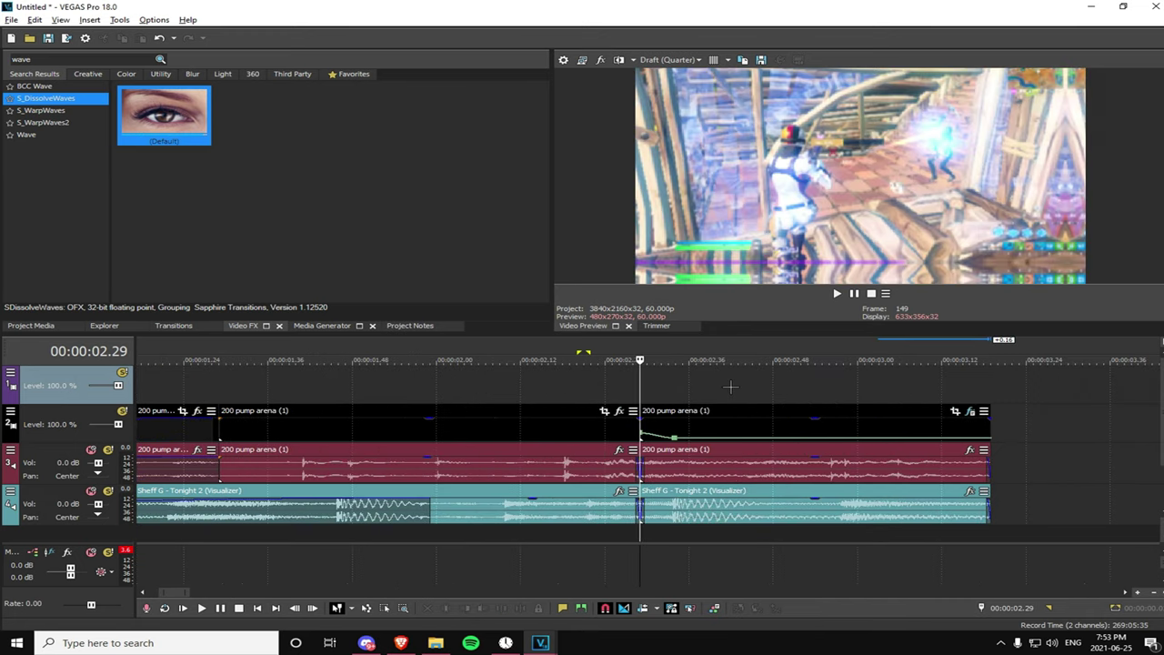
click(733, 389)
click(640, 398)
scroll(640, 397, down, 1)
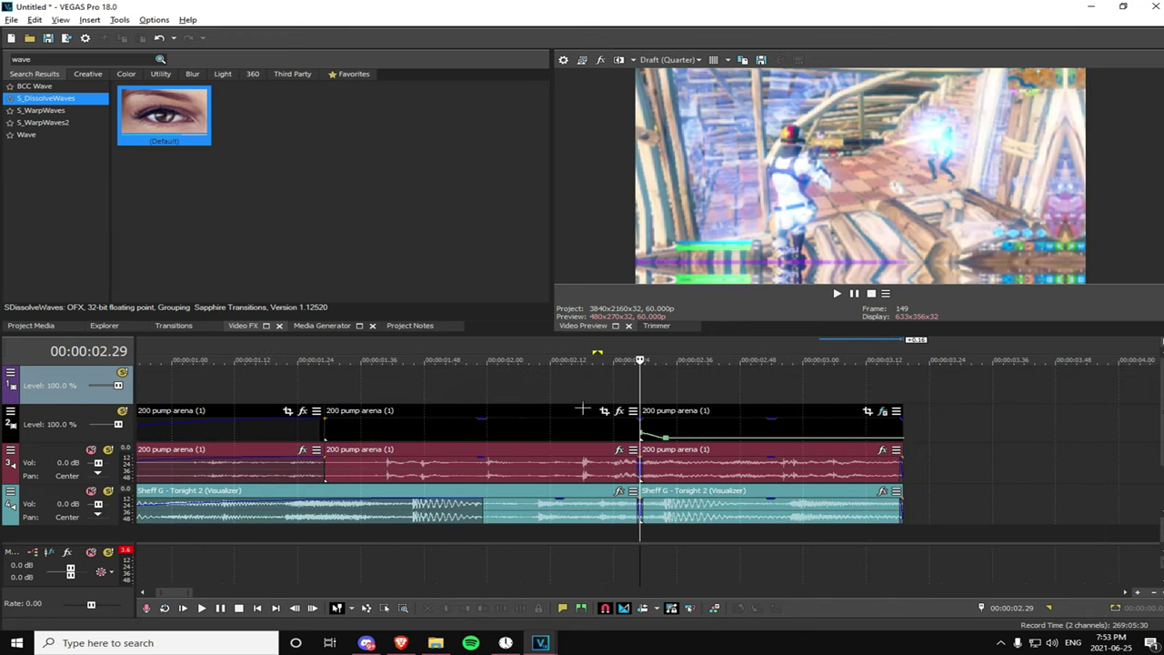
click(573, 402)
click(643, 411)
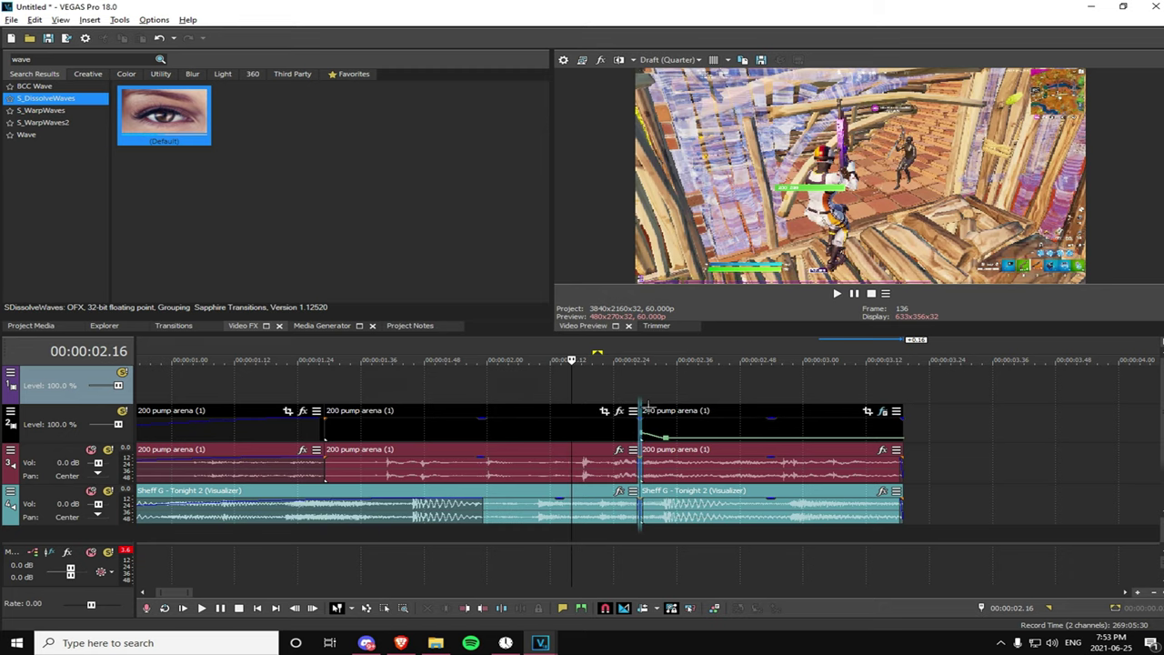
scroll(642, 435, down, 2)
scroll(635, 382, down, 2)
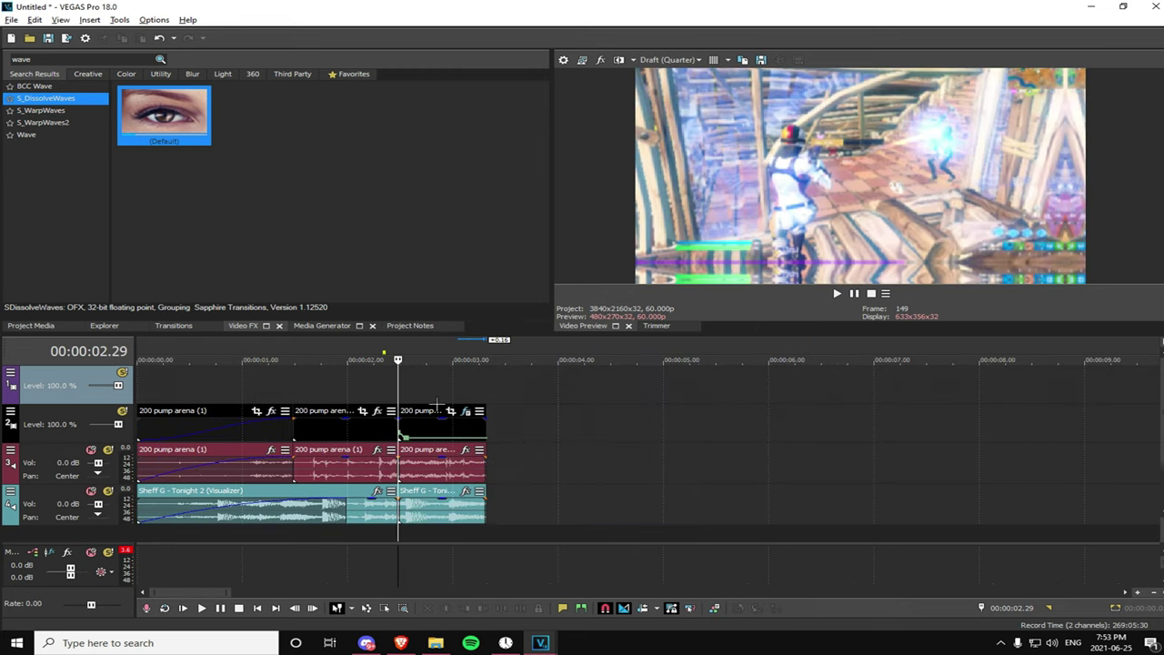
- Split the video and audio events 30 frames before the cut at 00:00:02.29, at 00:00:01.59
click(381, 404)
click(399, 403)
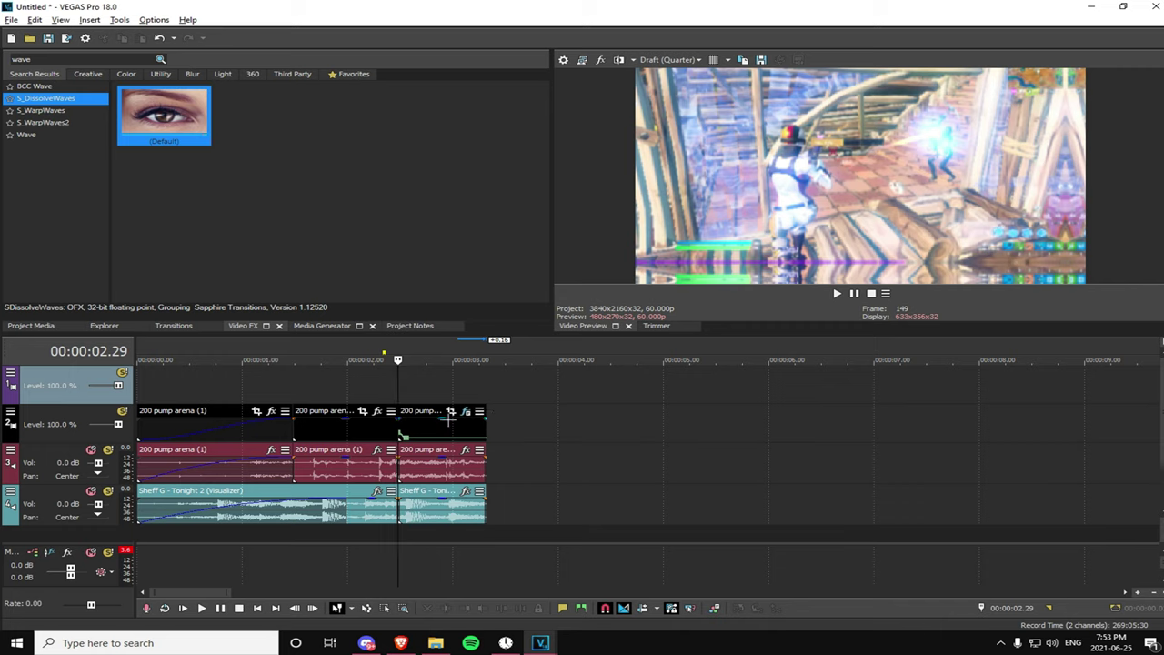
scroll(421, 395, up, 4)
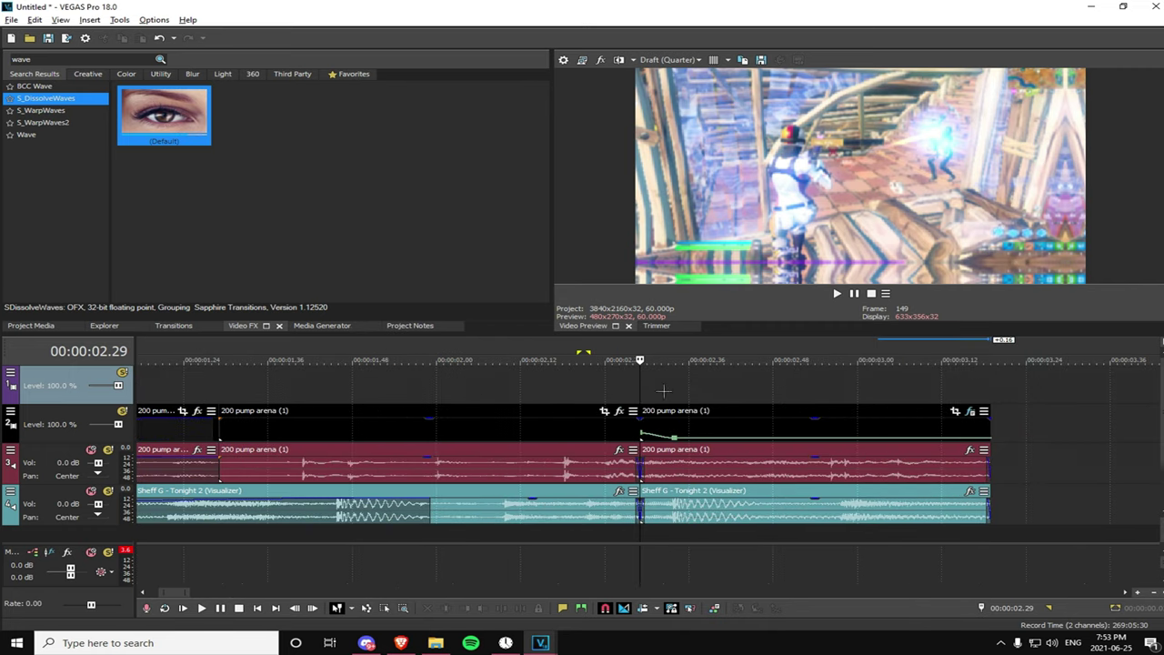
scroll(661, 368, up, 4)
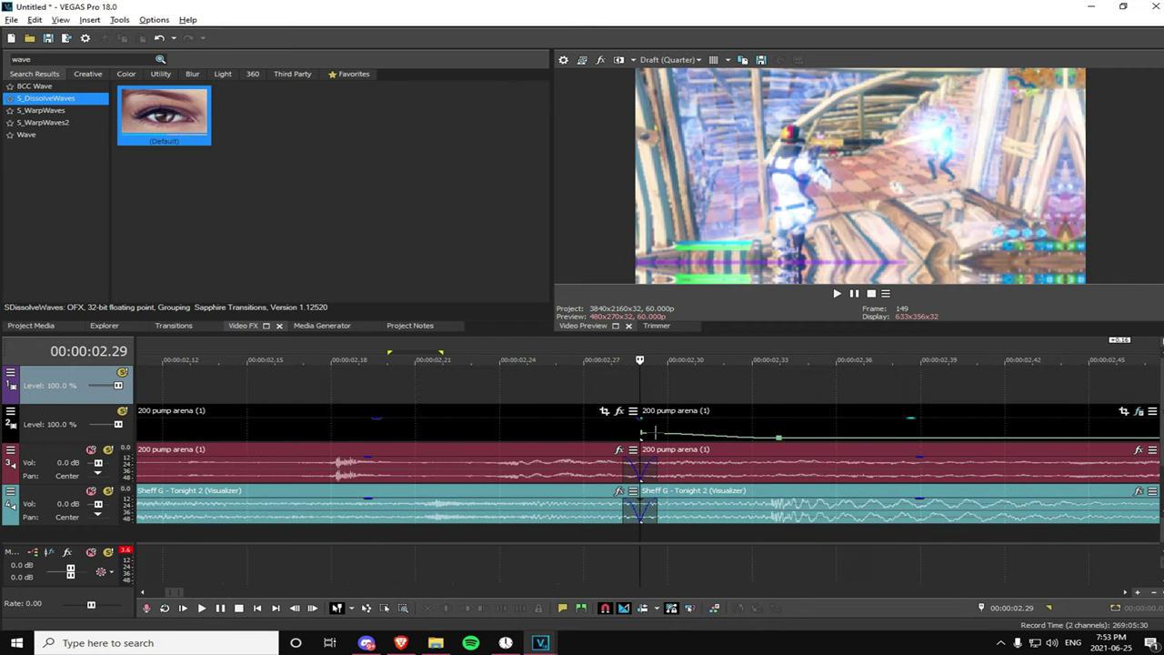
click(1014, 608)
key(BackSpace)
text(-30)
key(Return)
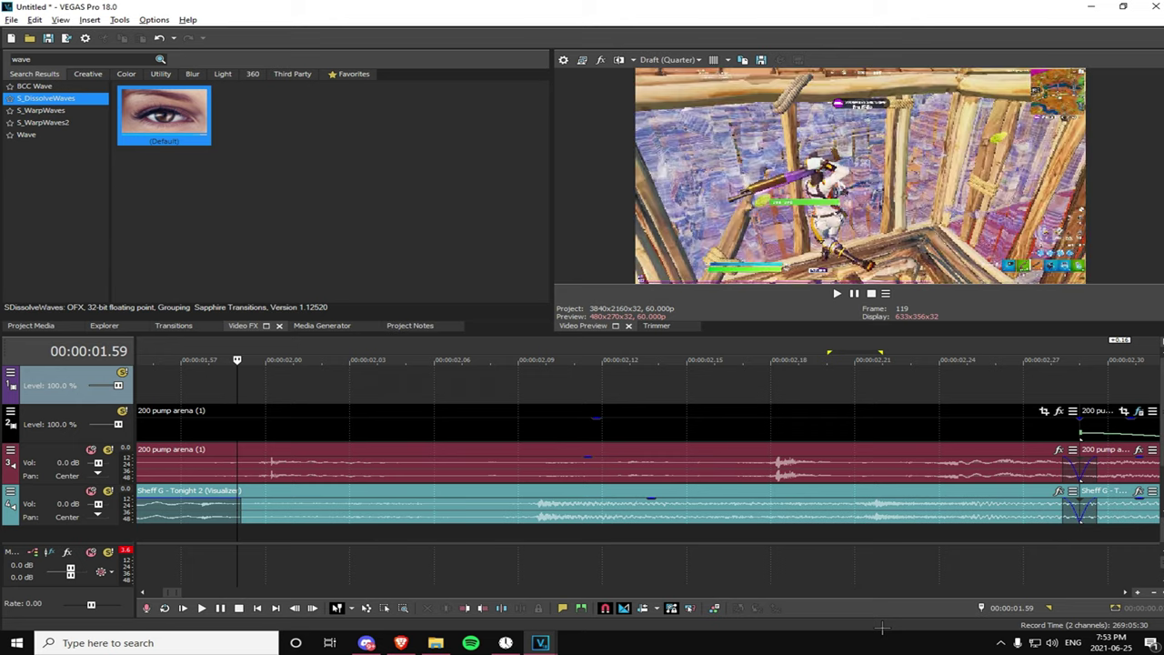
scroll(332, 461, down, 3)
key(s)
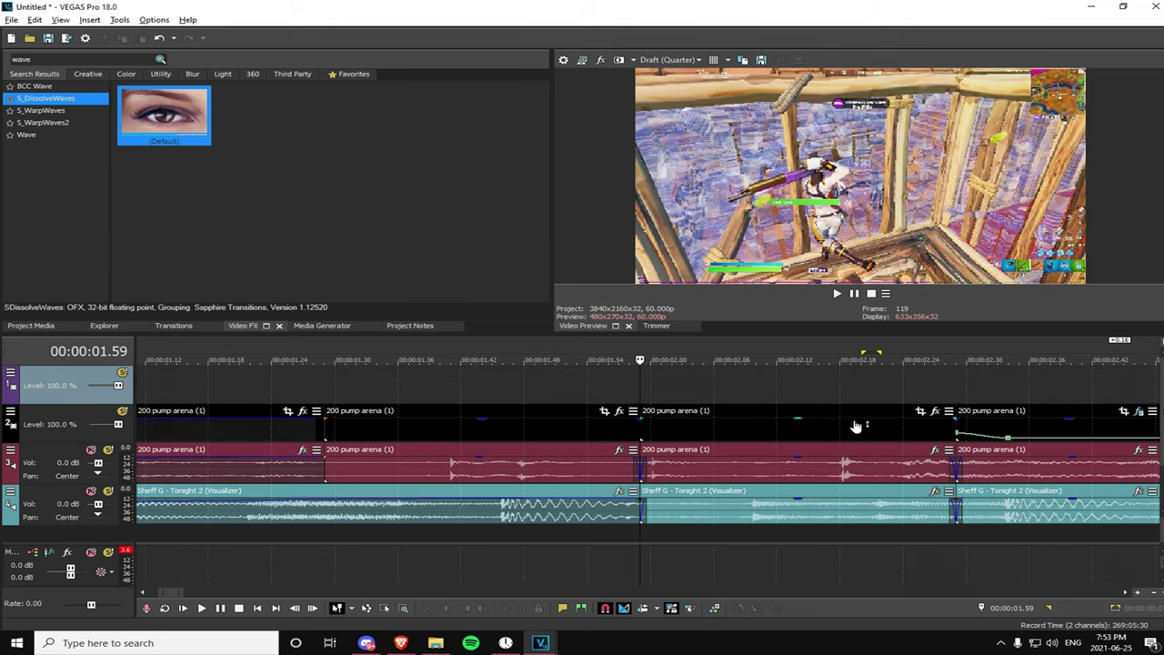
scroll(855, 427, down, 1)
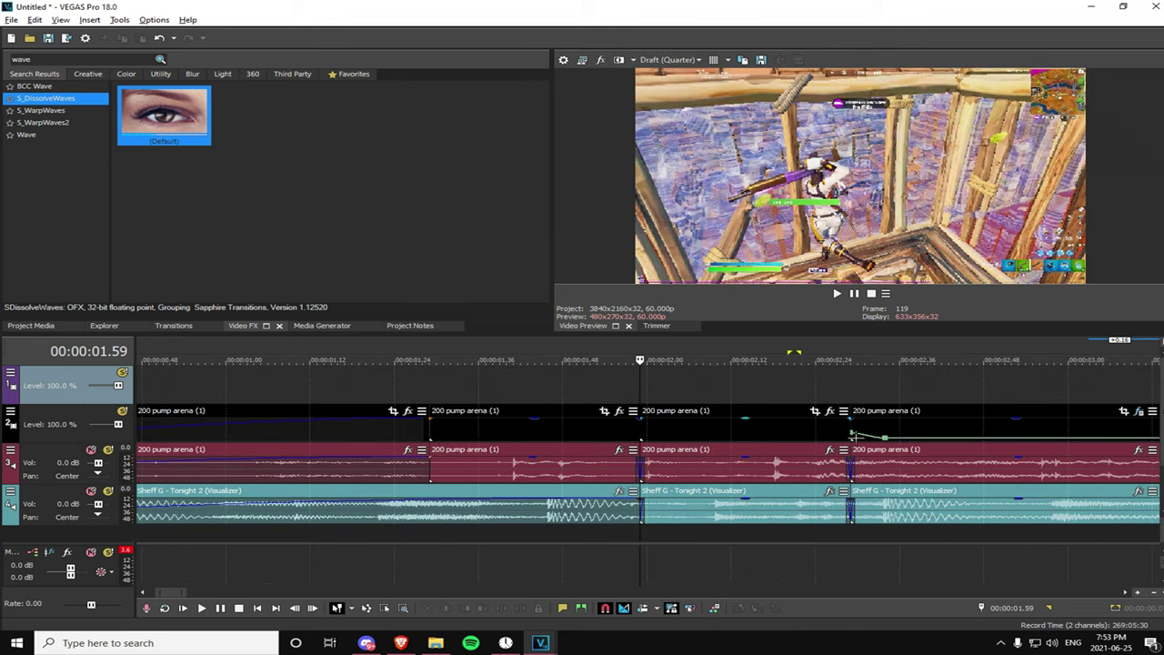
scroll(659, 427, down, 5)
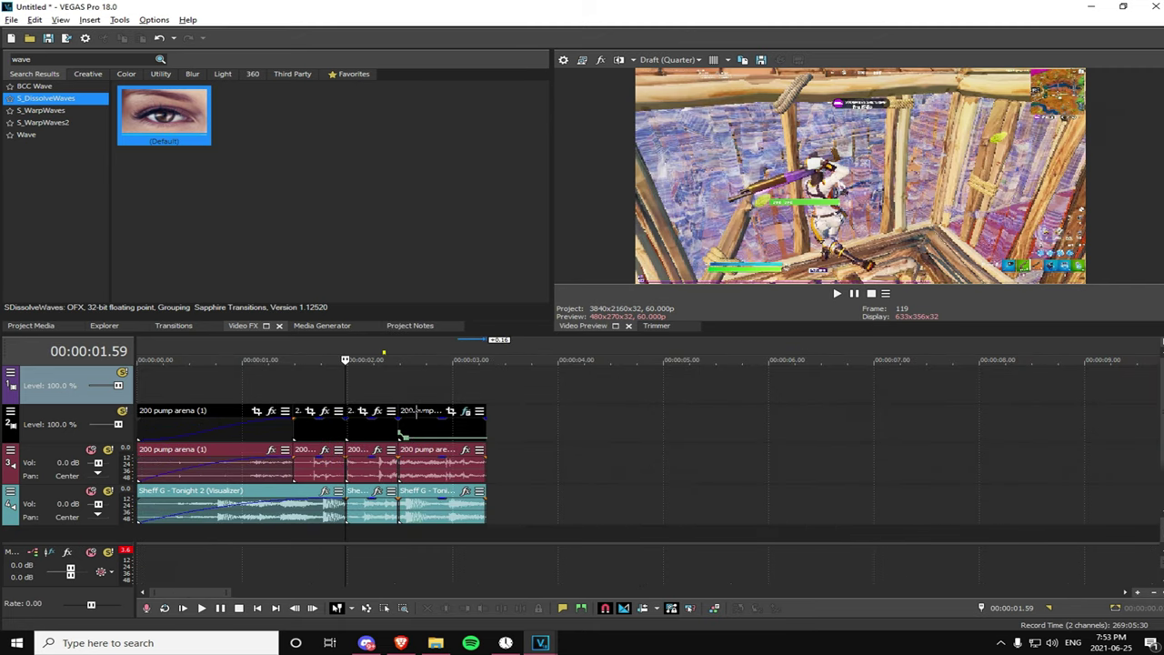
- Open the Event Pan/Crop settings of the 30-frame video clip starting at 00:00:01.59
click(354, 432)
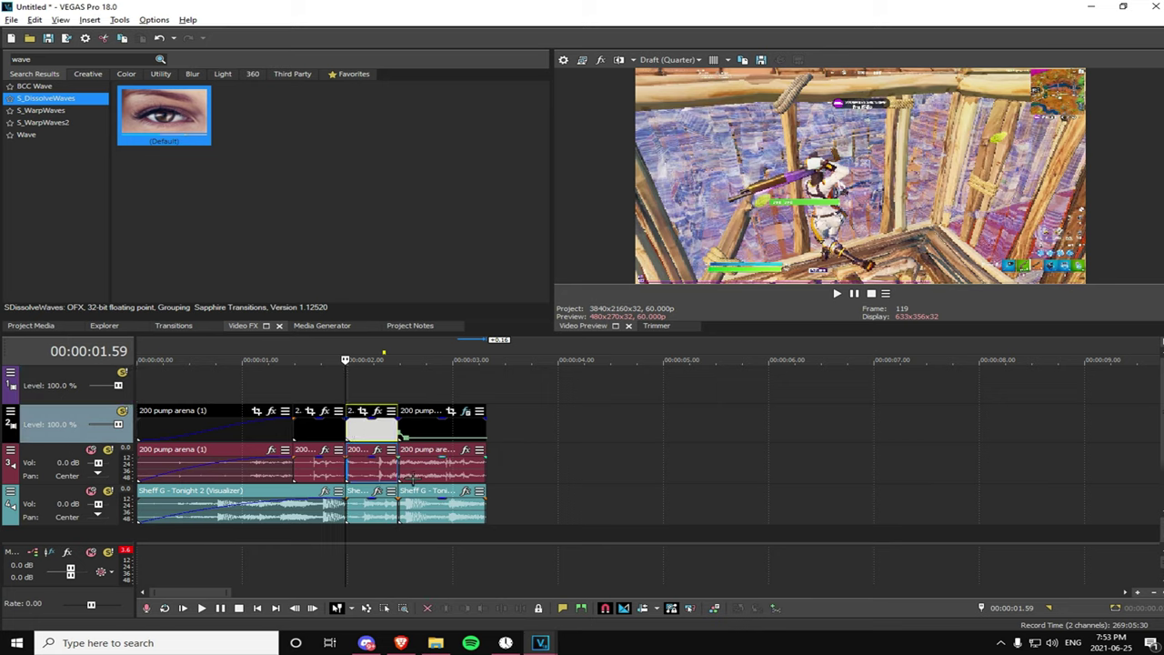
right_click(356, 437)
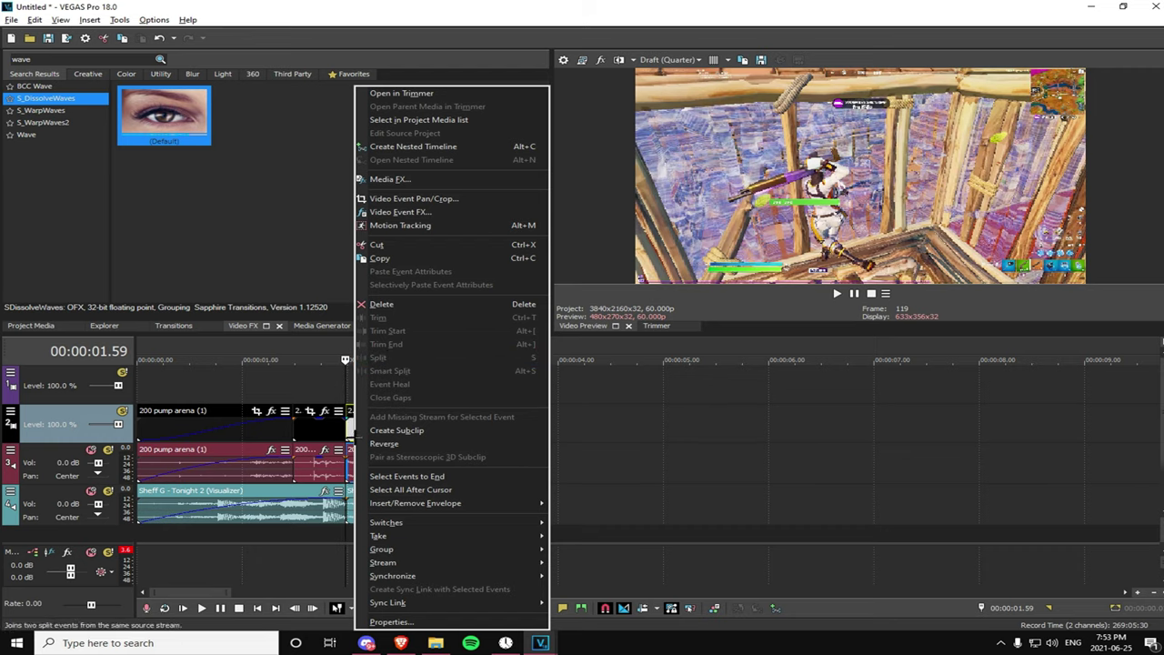
click(350, 437)
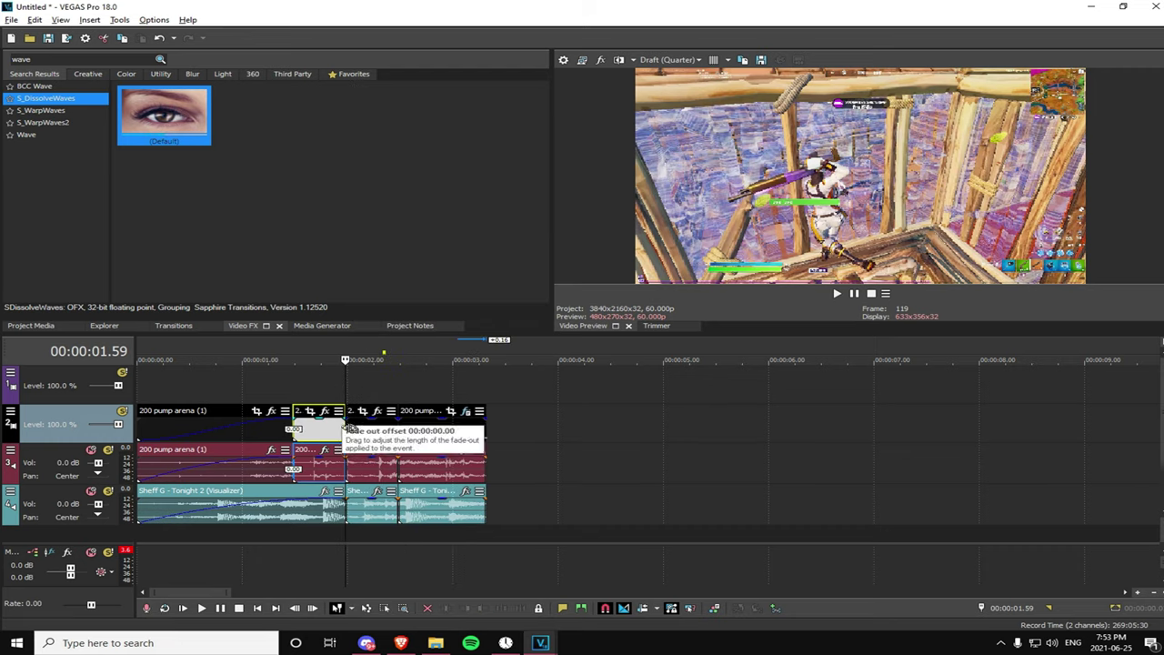
scroll(426, 426, up, 2)
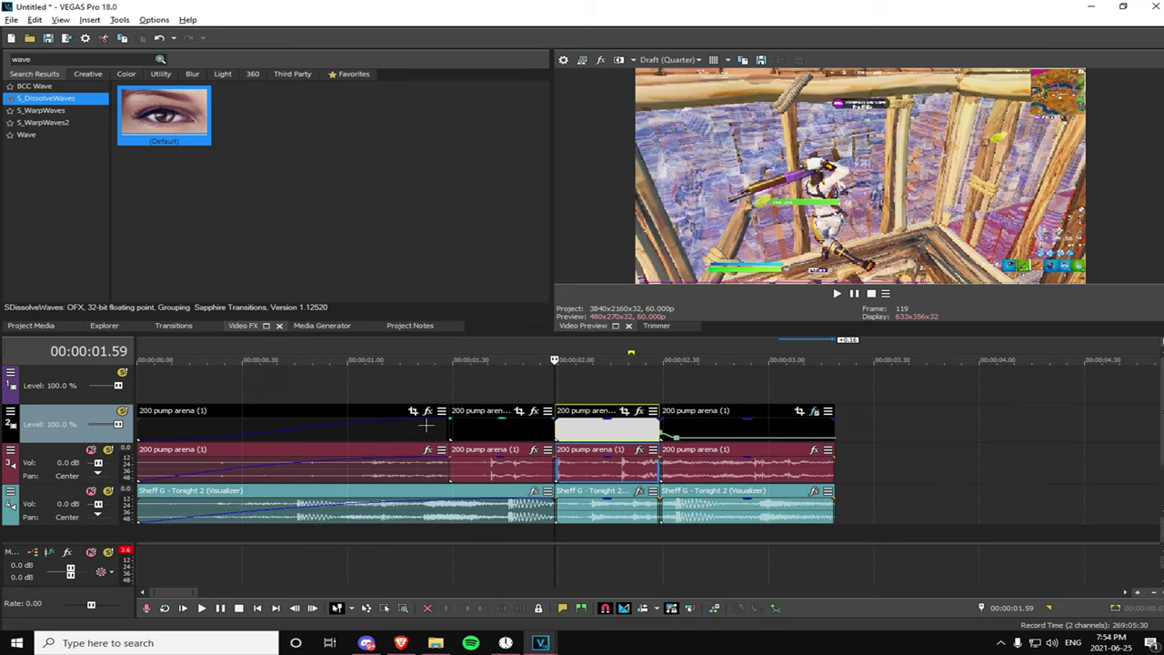
click(627, 412)
drag(248, 21, 485, 38)
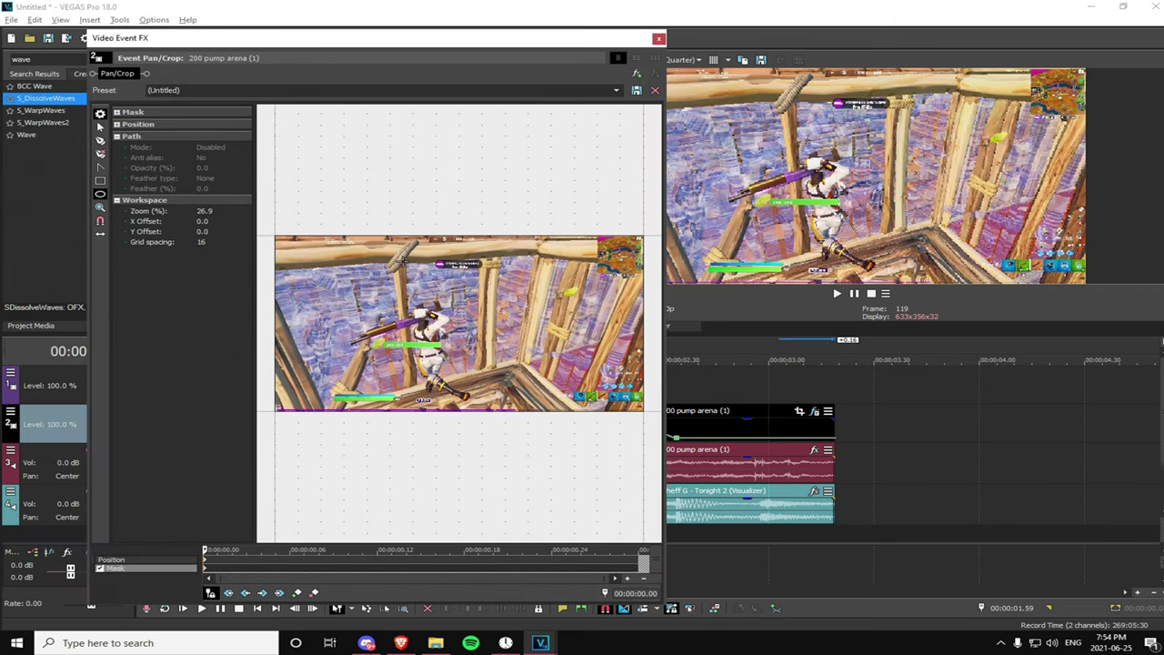
scroll(437, 339, up, 3)
scroll(437, 327, down, 2)
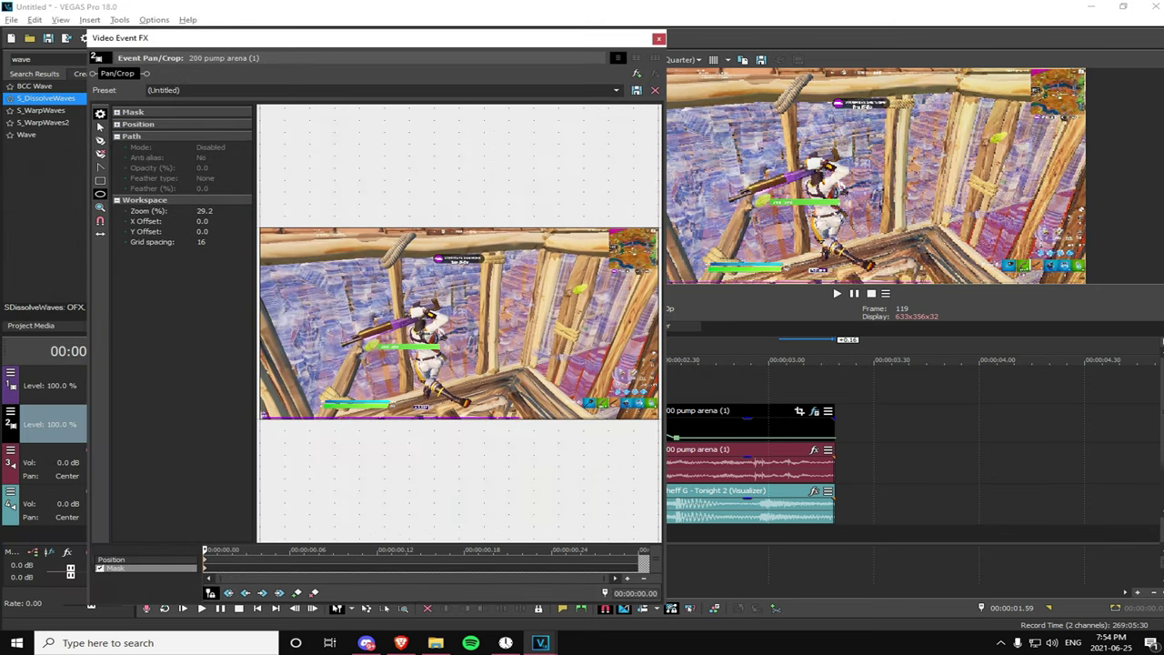
scroll(433, 315, up, 1)
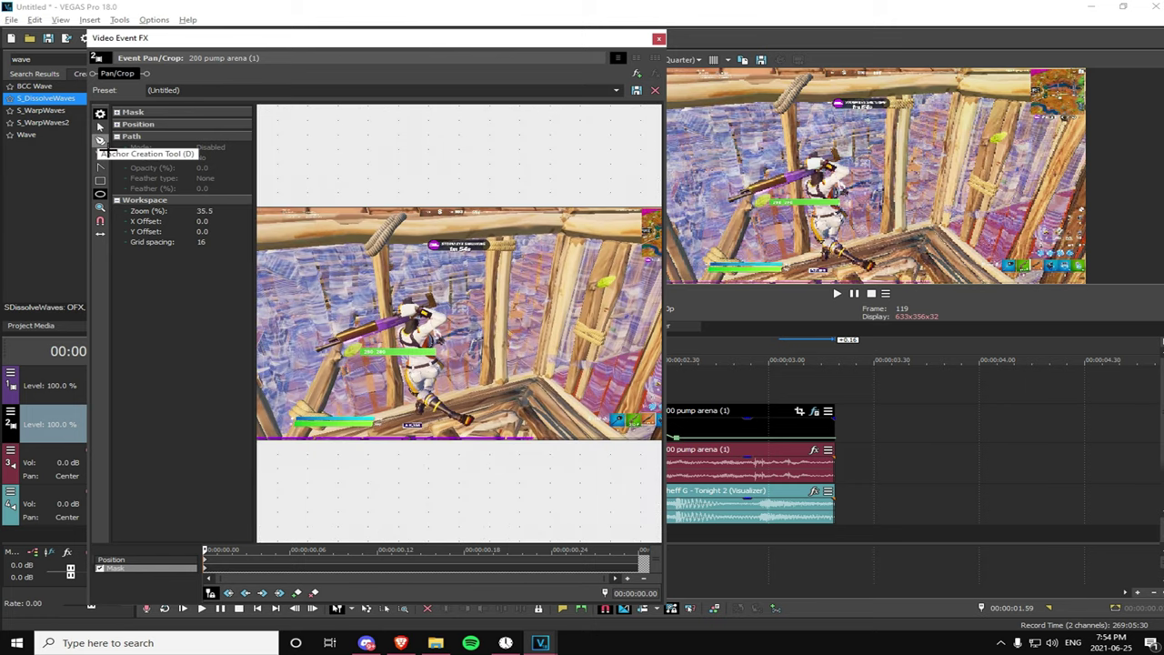
- Try starting a mask path beside the character's head with the Anchor Creation Tool and undo the point
click(100, 141)
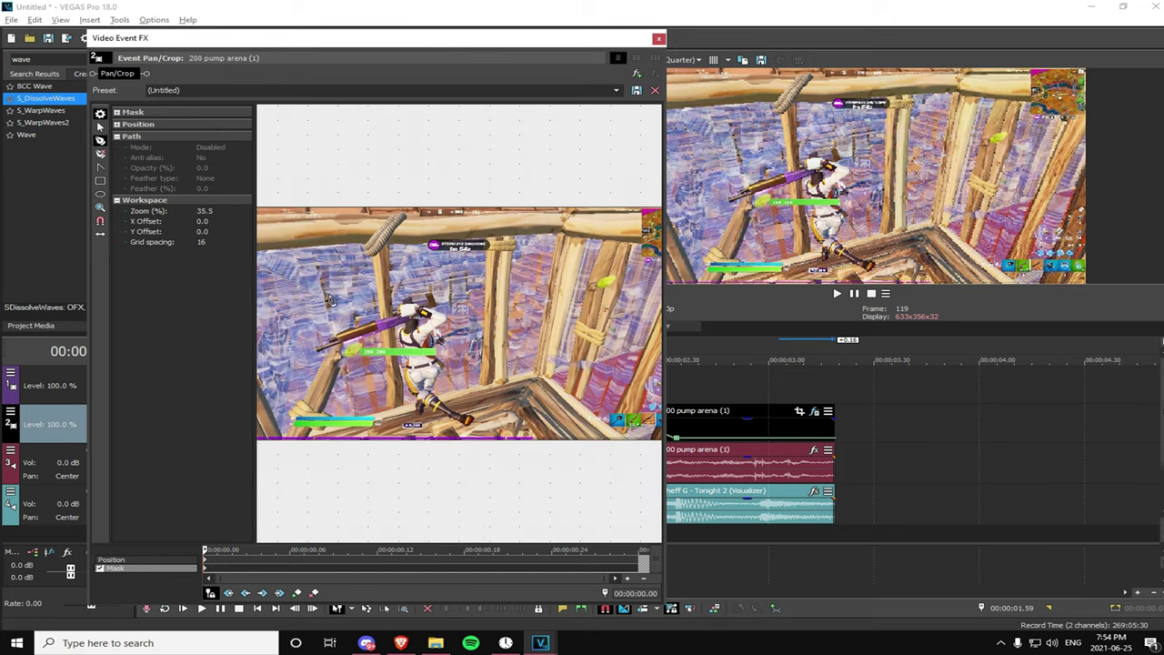
click(167, 561)
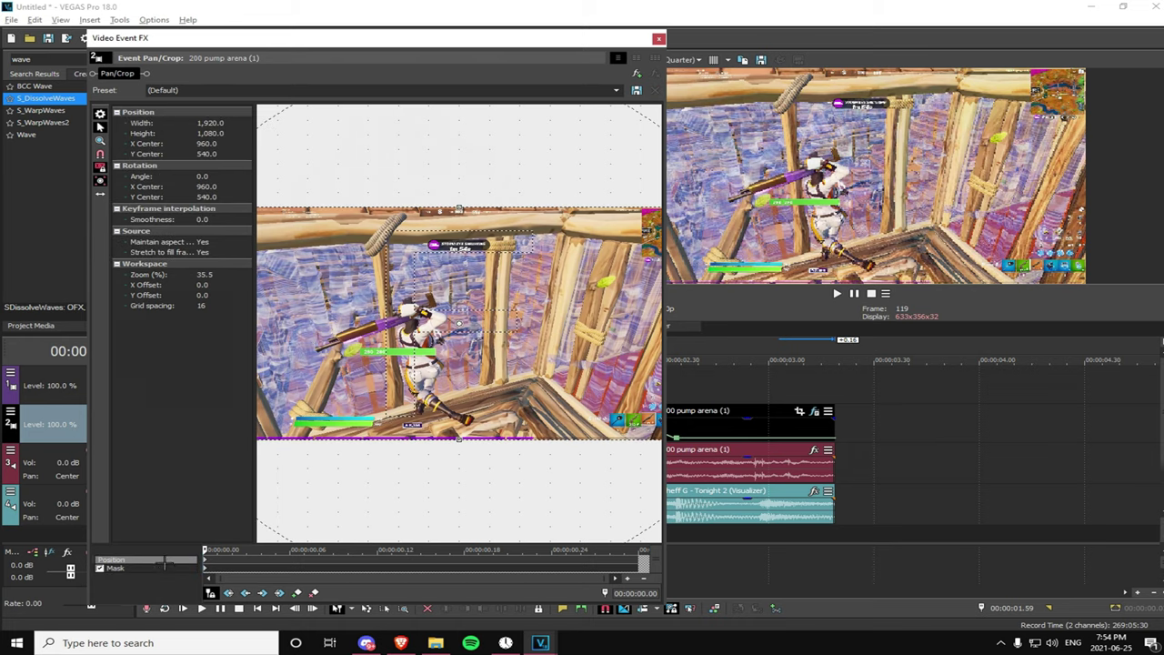
click(113, 570)
click(108, 565)
click(113, 570)
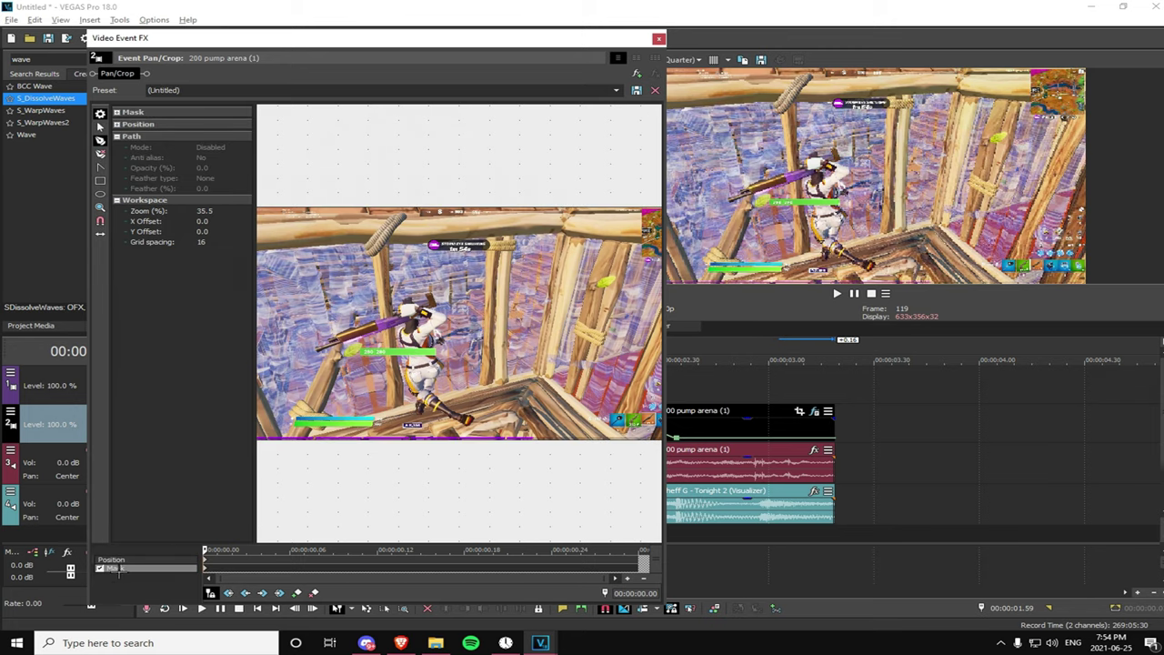
scroll(414, 338, up, 5)
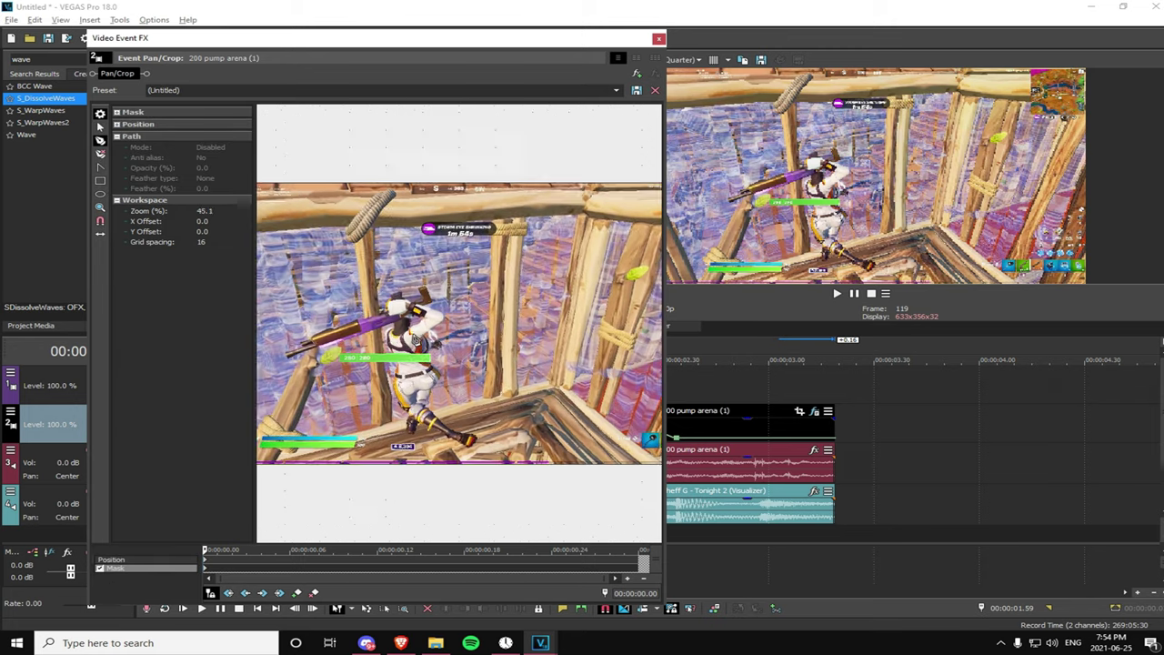
click(374, 297)
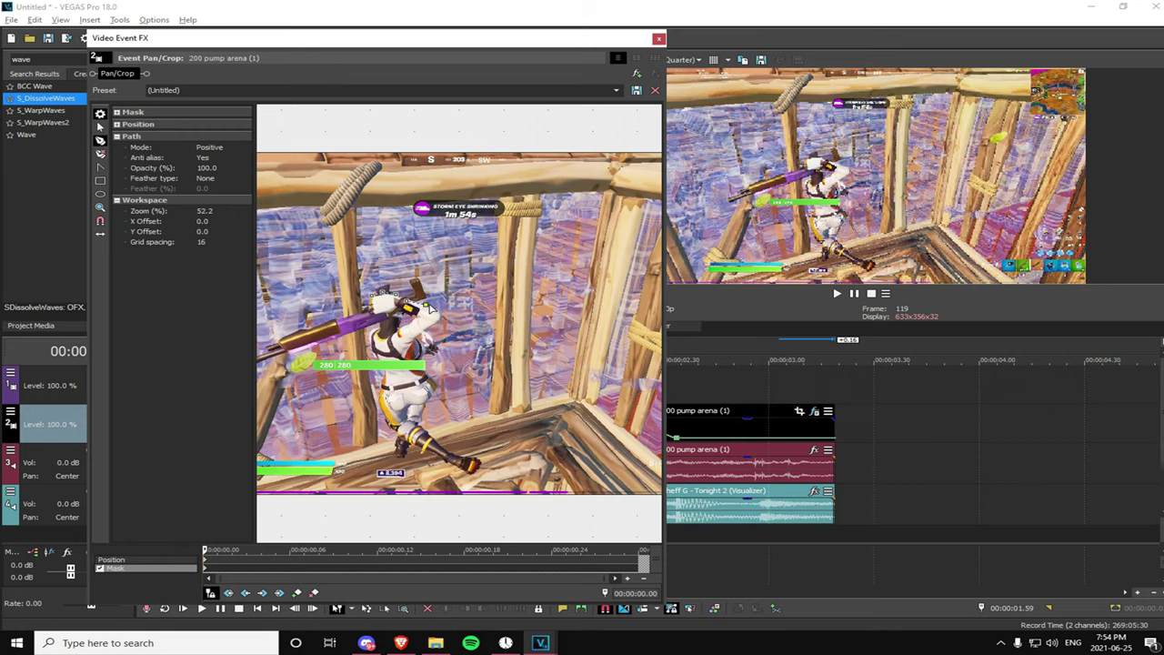
key(ctrl+z)
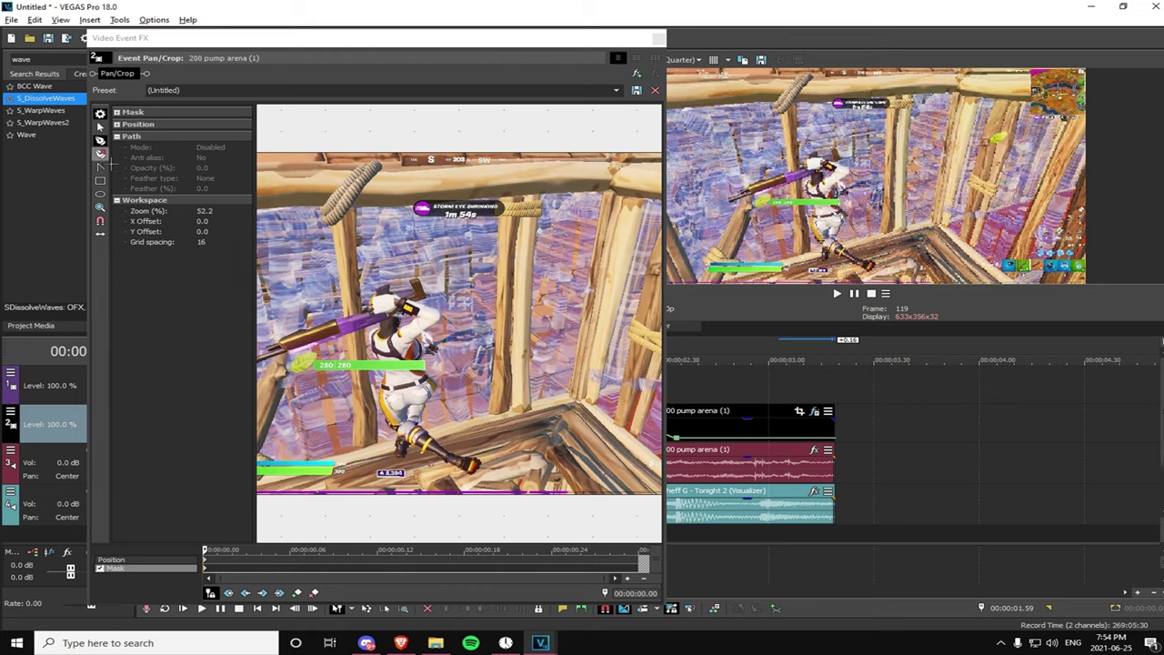
- Draw a tiny oval mask on the character's head and delete all mask paths
click(100, 193)
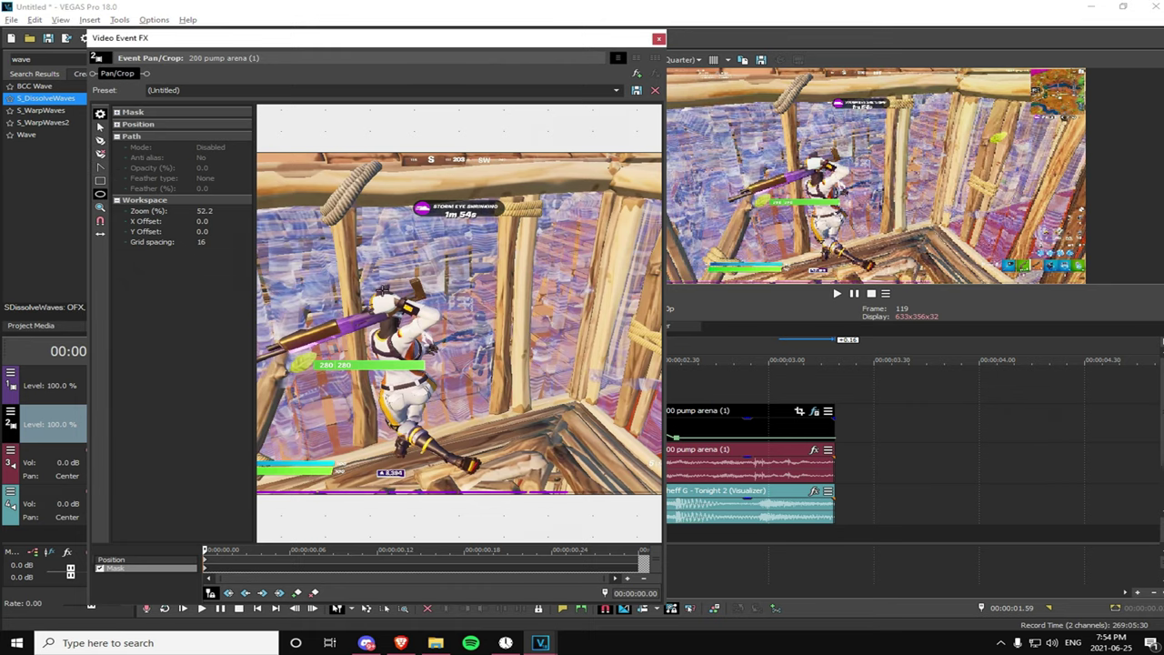
click(383, 299)
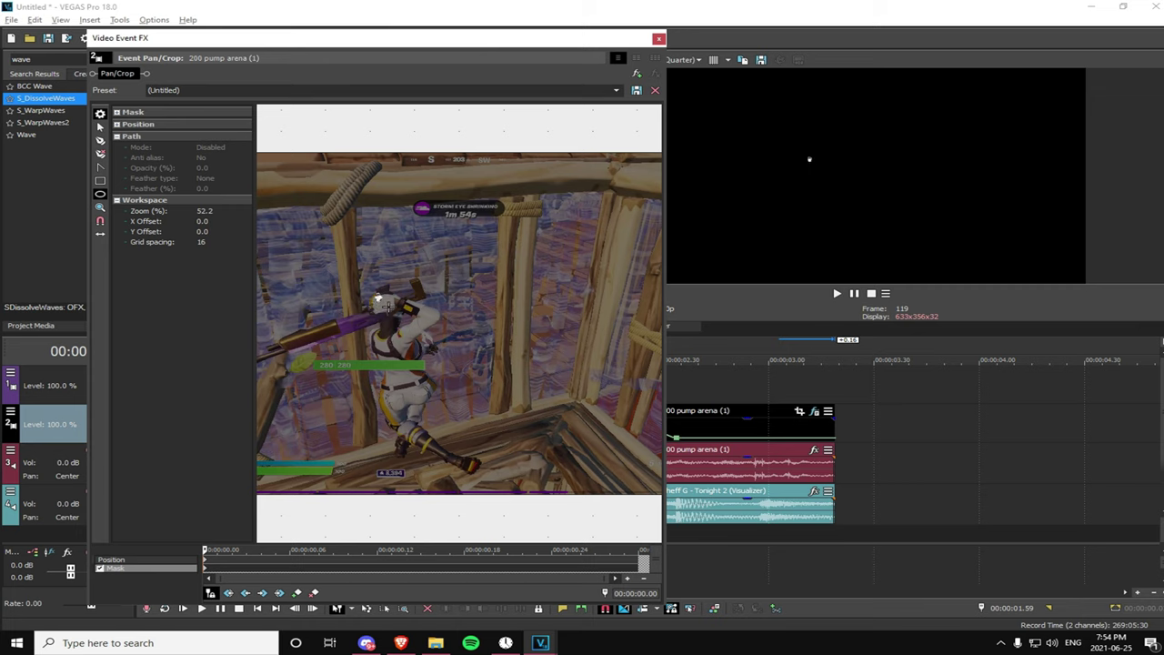
right_click(376, 297)
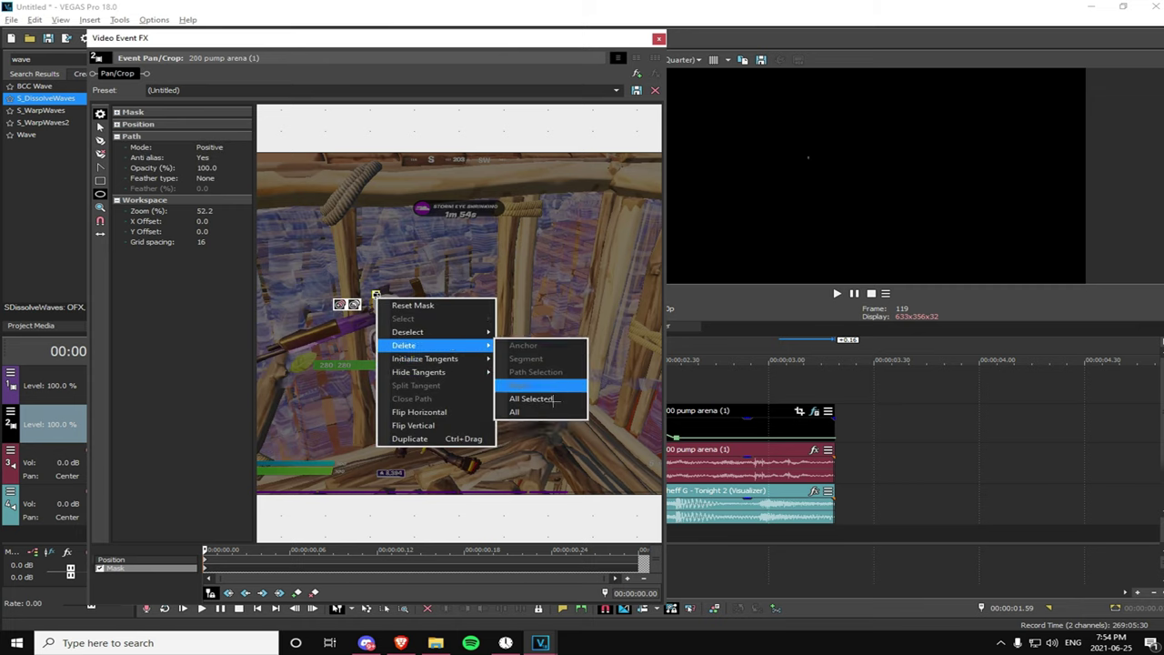
click(520, 410)
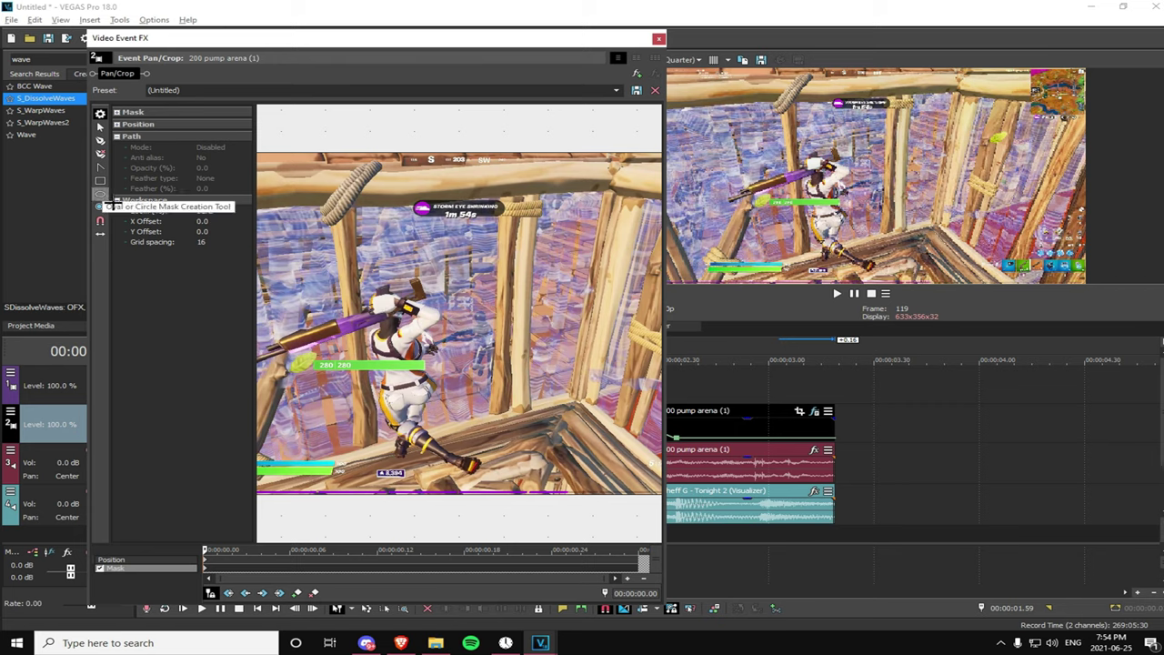
- Place another mask anchor point on the character's head and undo it
click(102, 142)
click(397, 297)
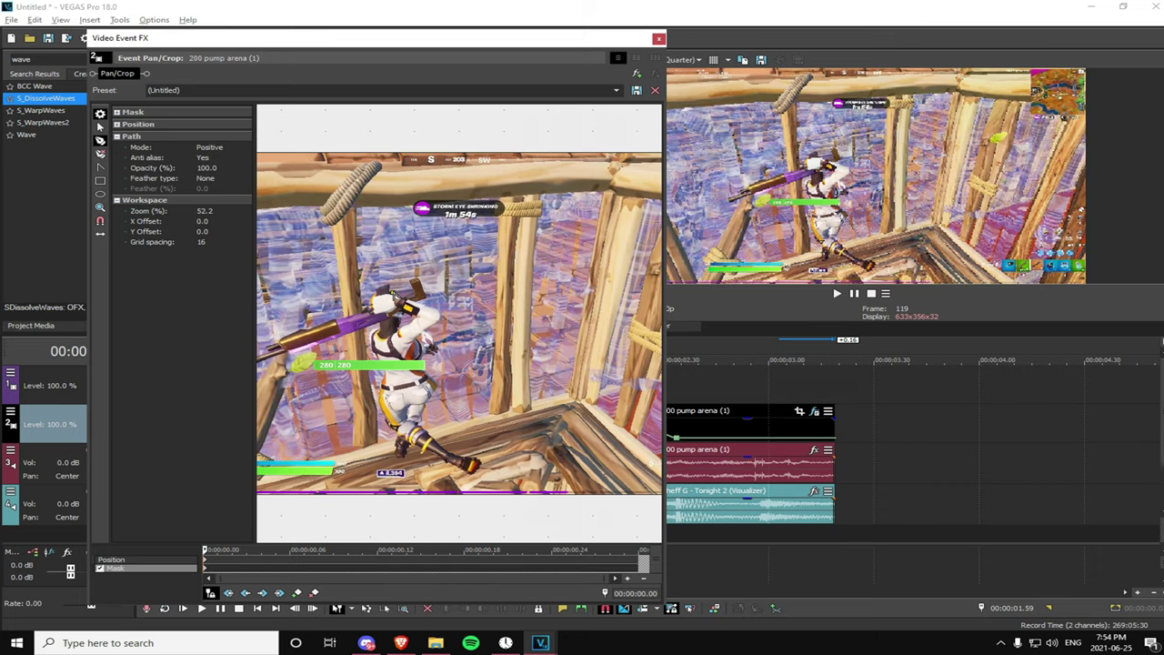
key(ctrl+z)
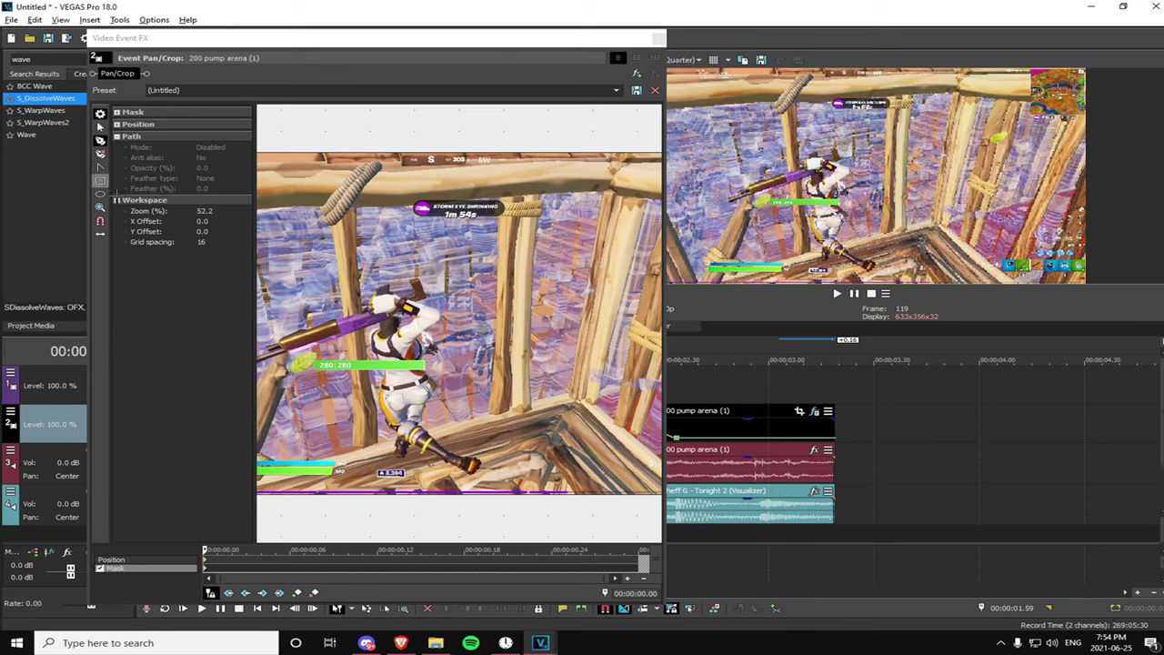
- Draw an oval mask over the character's whole body, then widen, heighten and reposition it until it encloses the figure
click(100, 194)
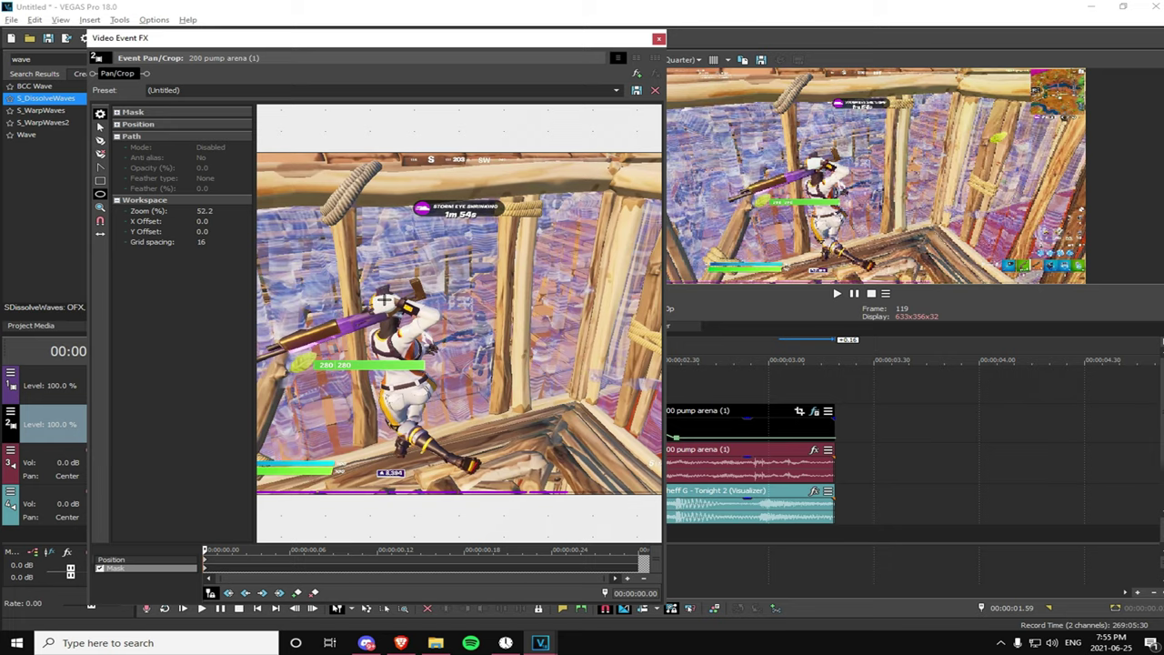
drag(385, 298, 429, 469)
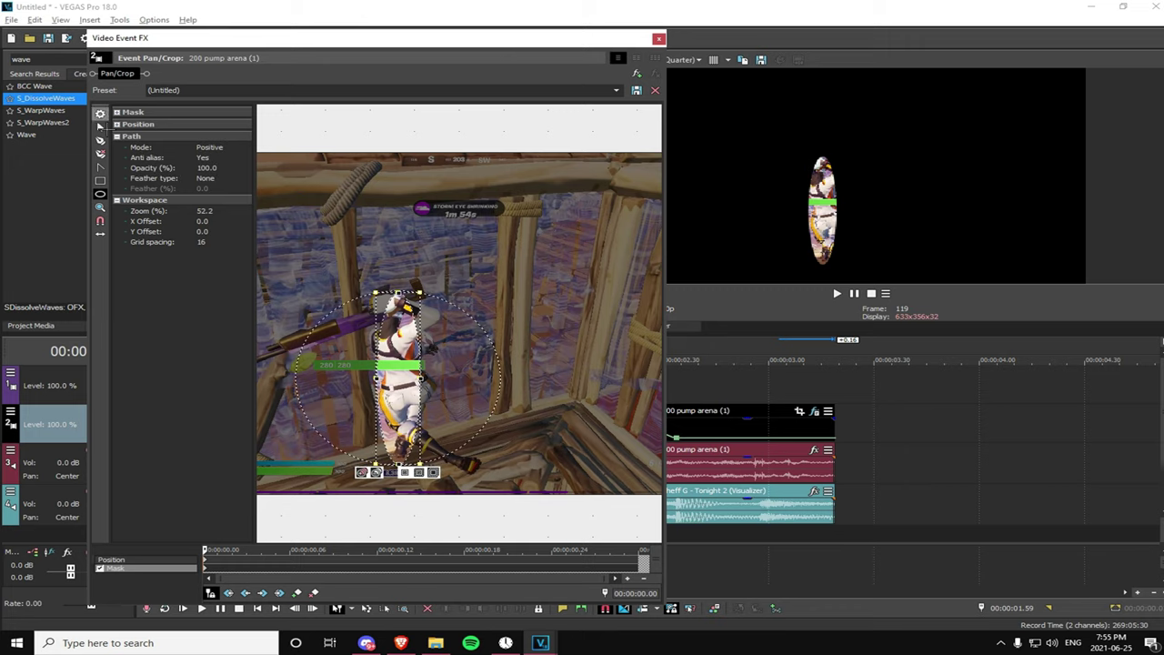
click(100, 126)
drag(402, 329, 389, 327)
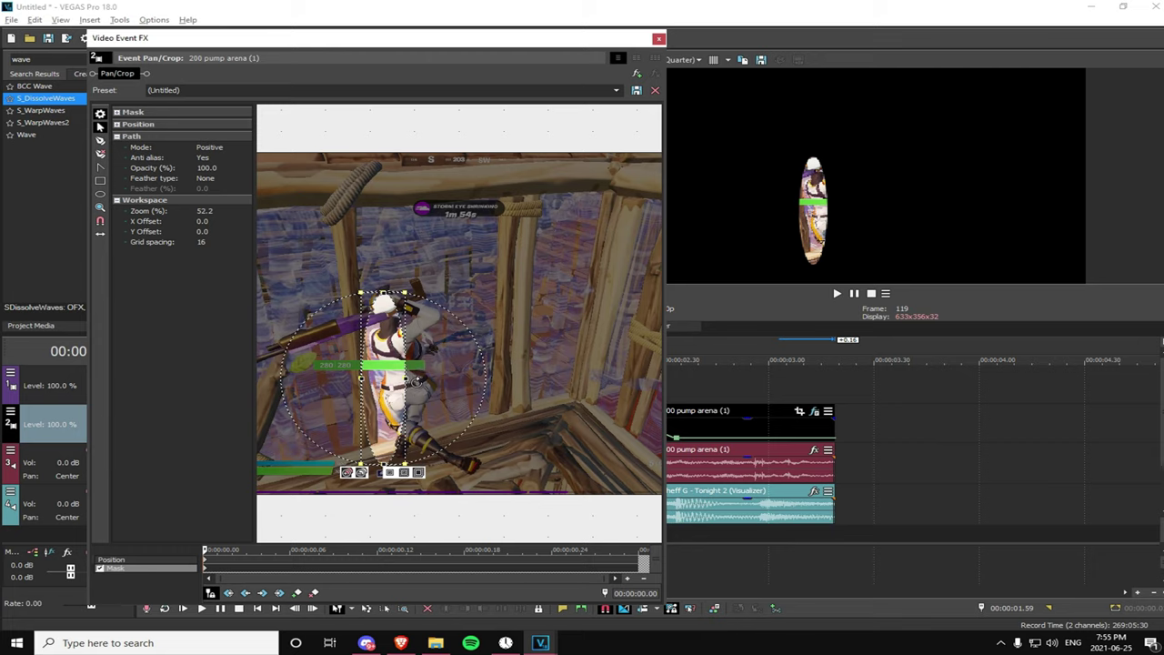
mouse_move(408, 382)
mouse_down()
mouse_move(435, 380)
mouse_move(405, 372)
mouse_up()
drag(408, 296, 407, 272)
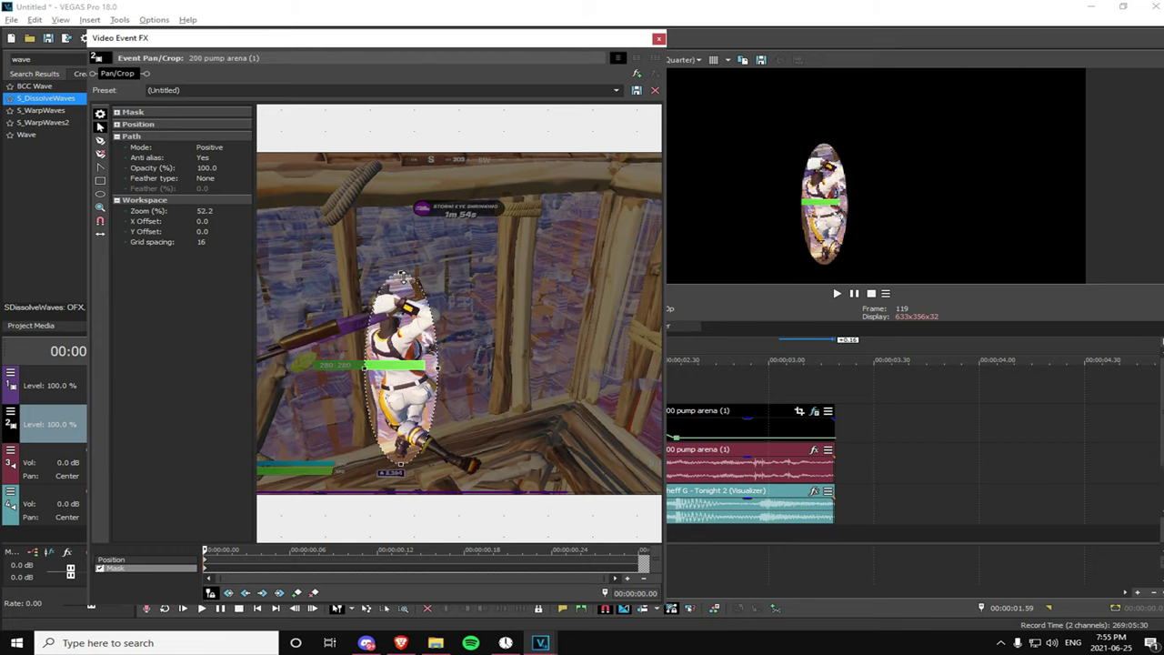
drag(373, 368, 361, 371)
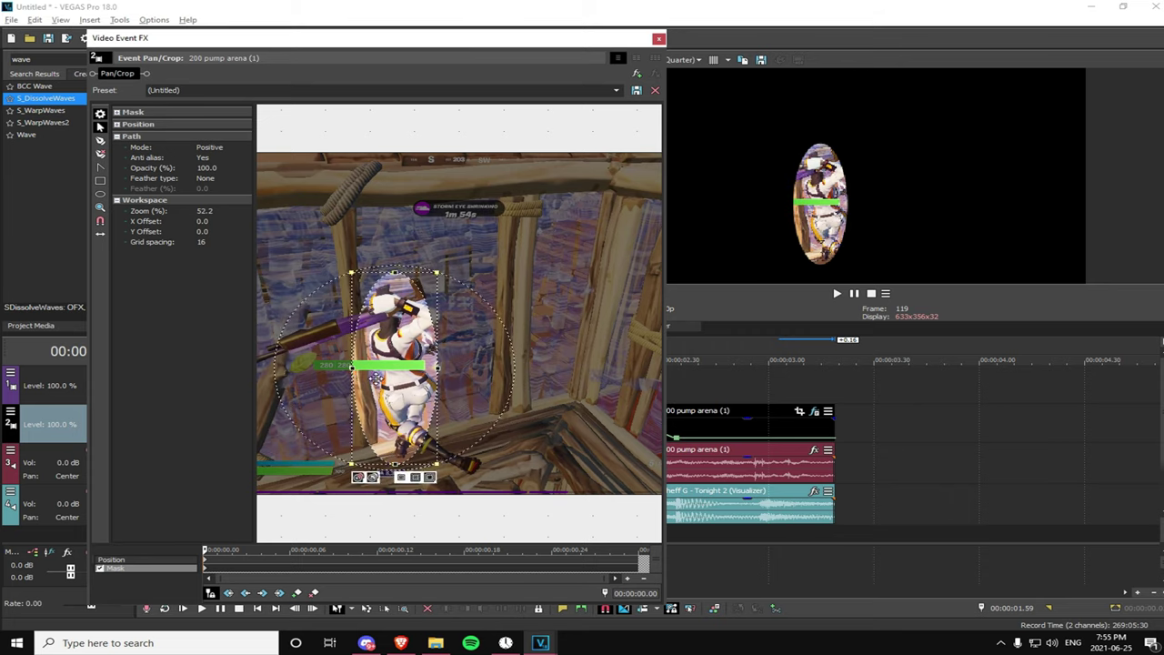
drag(427, 384, 434, 385)
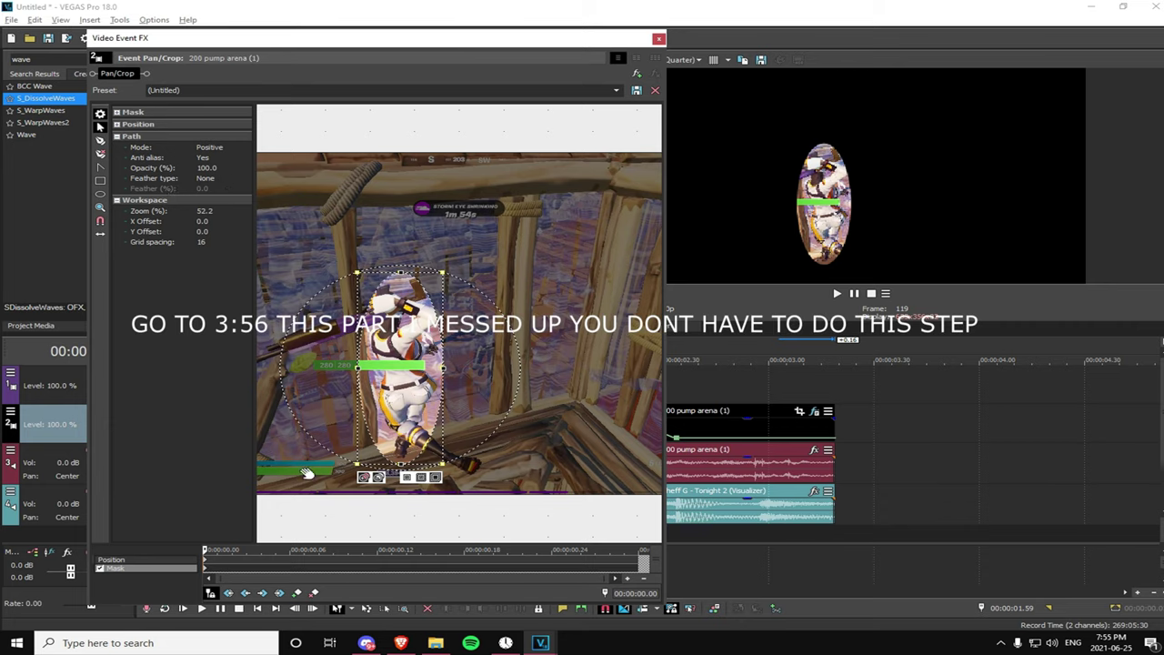
- Keyframe the oval mask at 00:00:00.01 and 00:00:00.04, adjusting it to follow the character
drag(213, 554, 262, 559)
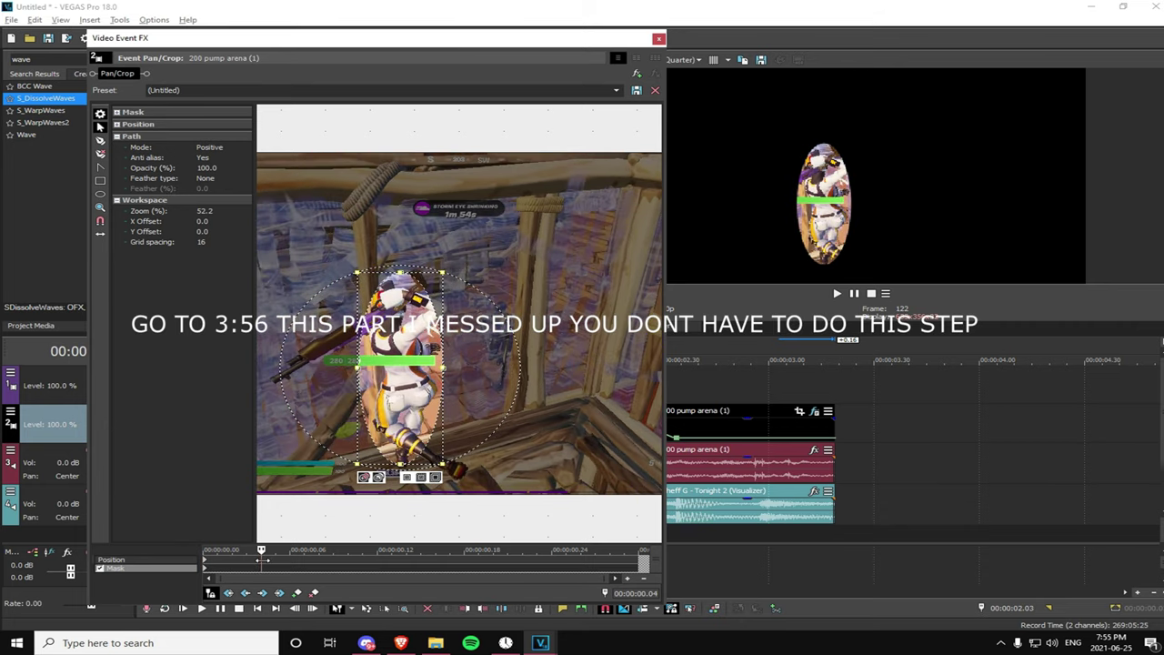
click(206, 562)
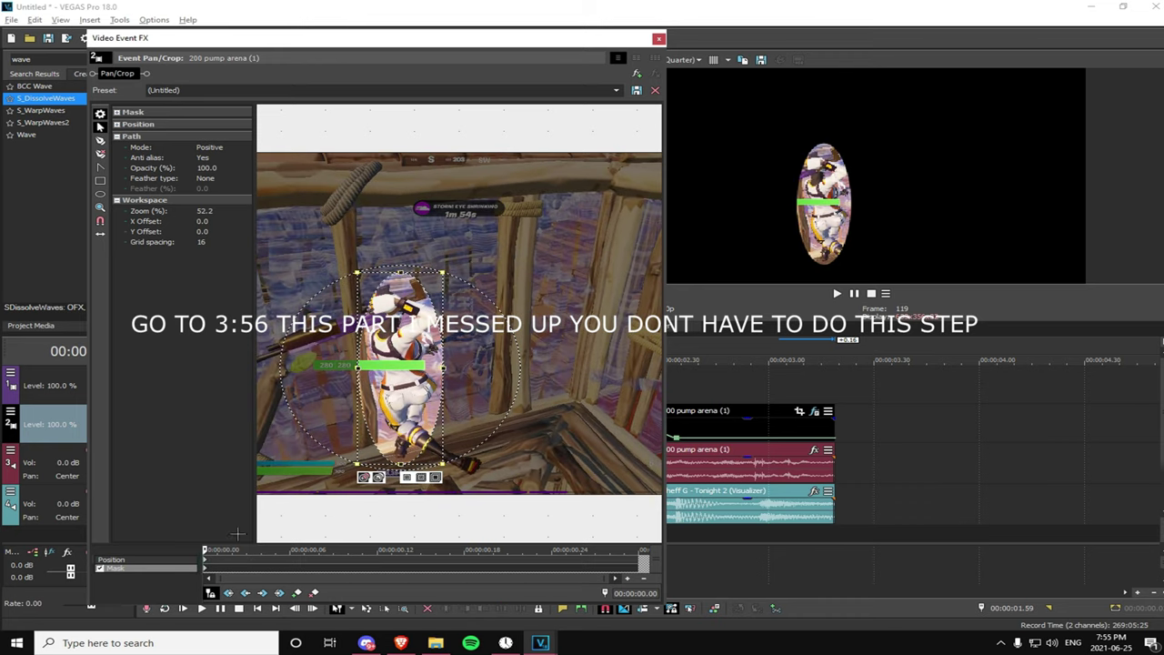
mouse_move(207, 551)
mouse_down()
mouse_move(305, 551)
mouse_move(207, 551)
mouse_up()
click(214, 558)
mouse_move(379, 432)
mouse_down()
mouse_move(393, 433)
mouse_move(377, 433)
mouse_up()
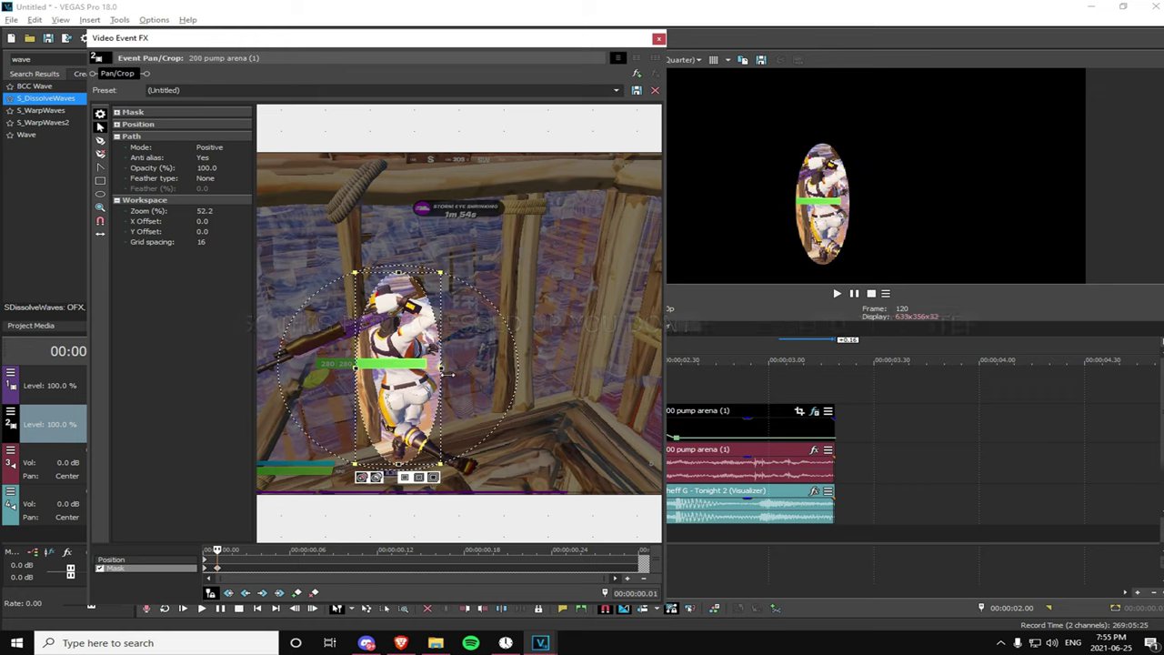
click(452, 373)
drag(224, 550, 266, 571)
drag(400, 424, 385, 411)
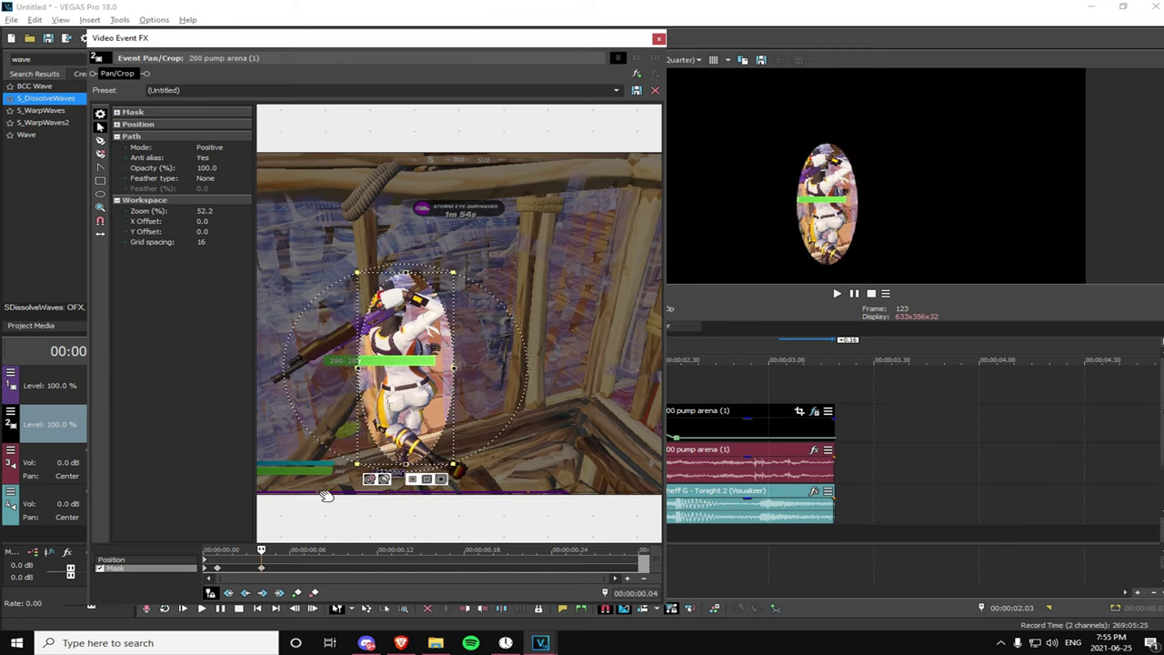
- Keyframe the mask's position over the character at 00:00:00.11 and 00:00:00.18
drag(266, 554, 362, 552)
click(403, 400)
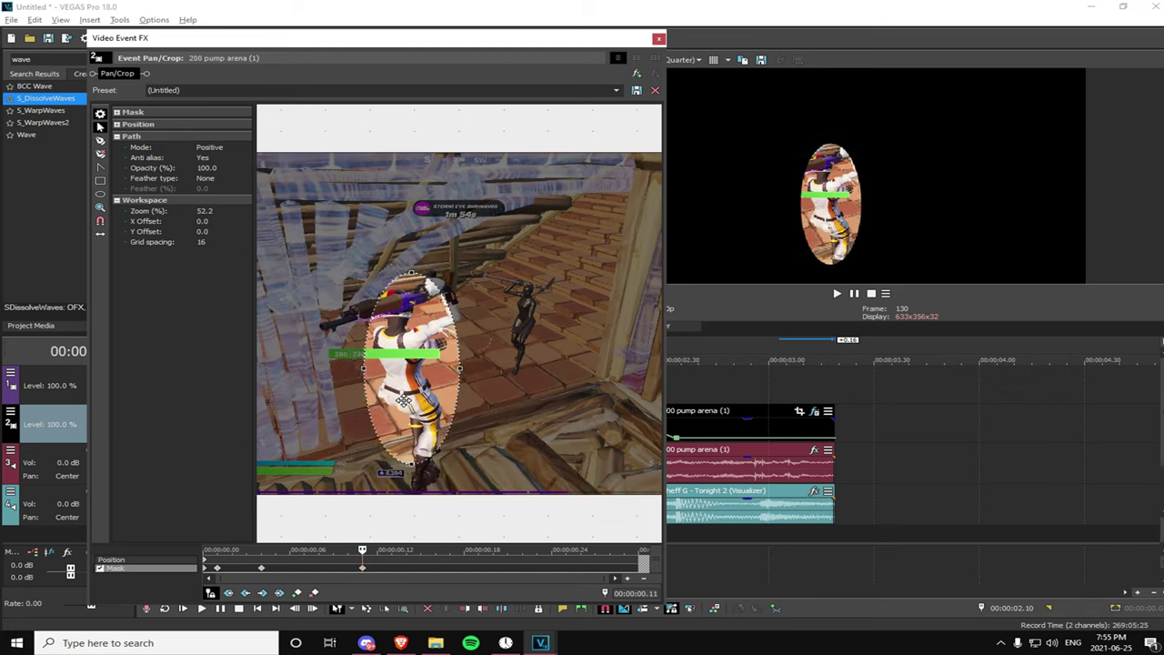
drag(403, 401, 411, 400)
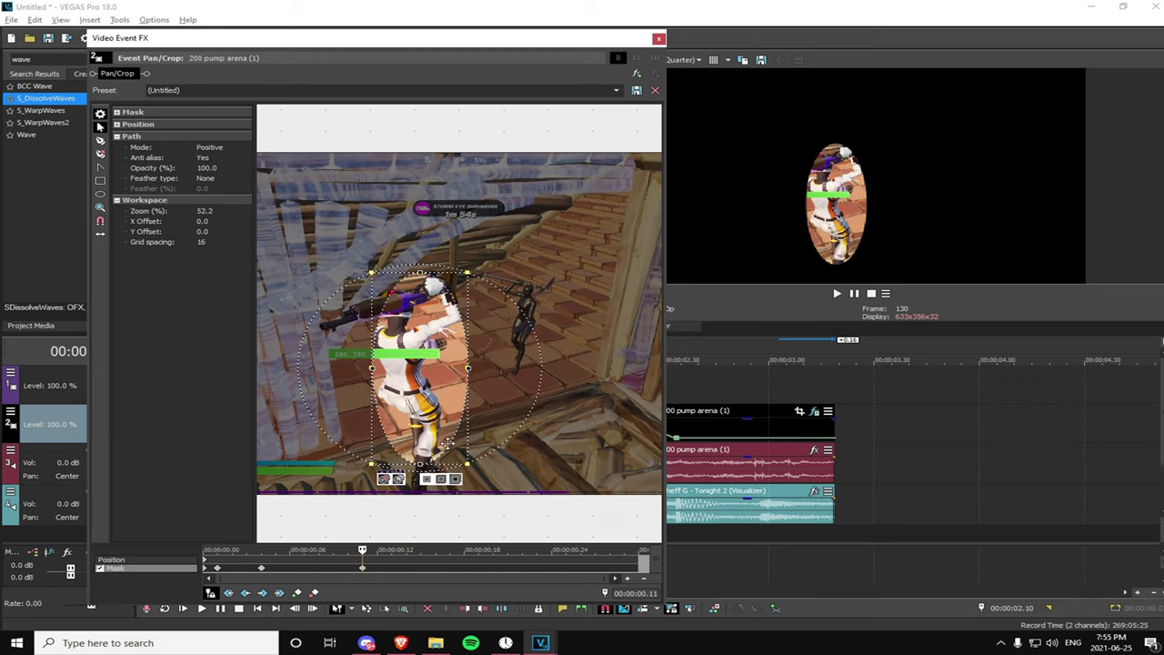
drag(364, 551, 464, 551)
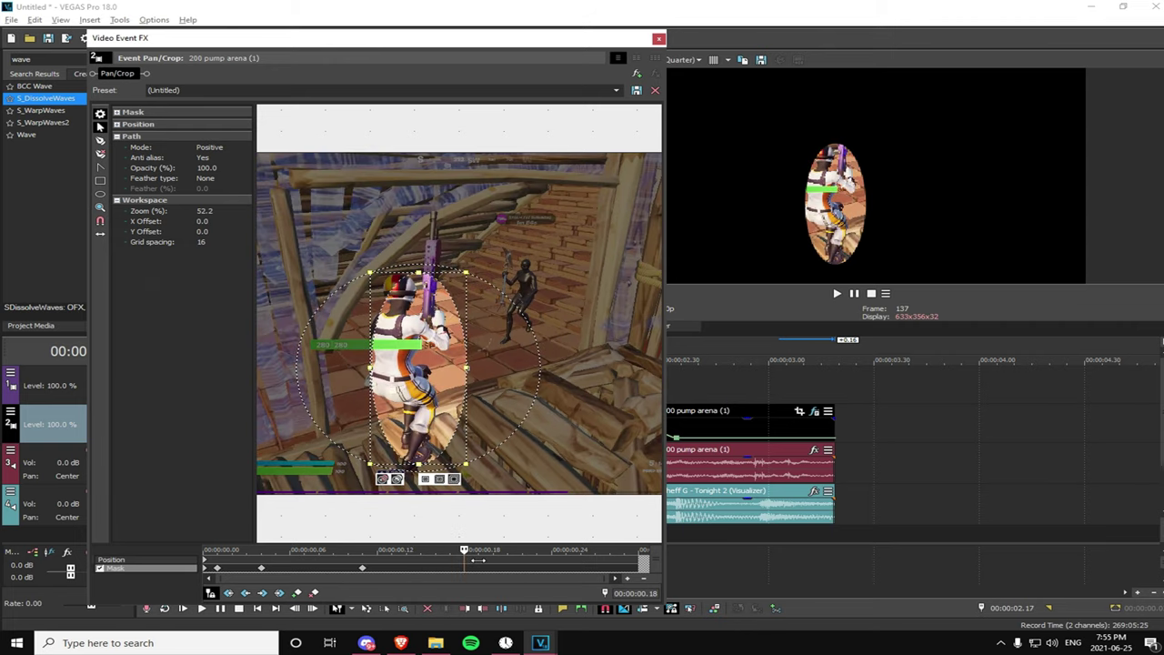
drag(382, 420, 371, 420)
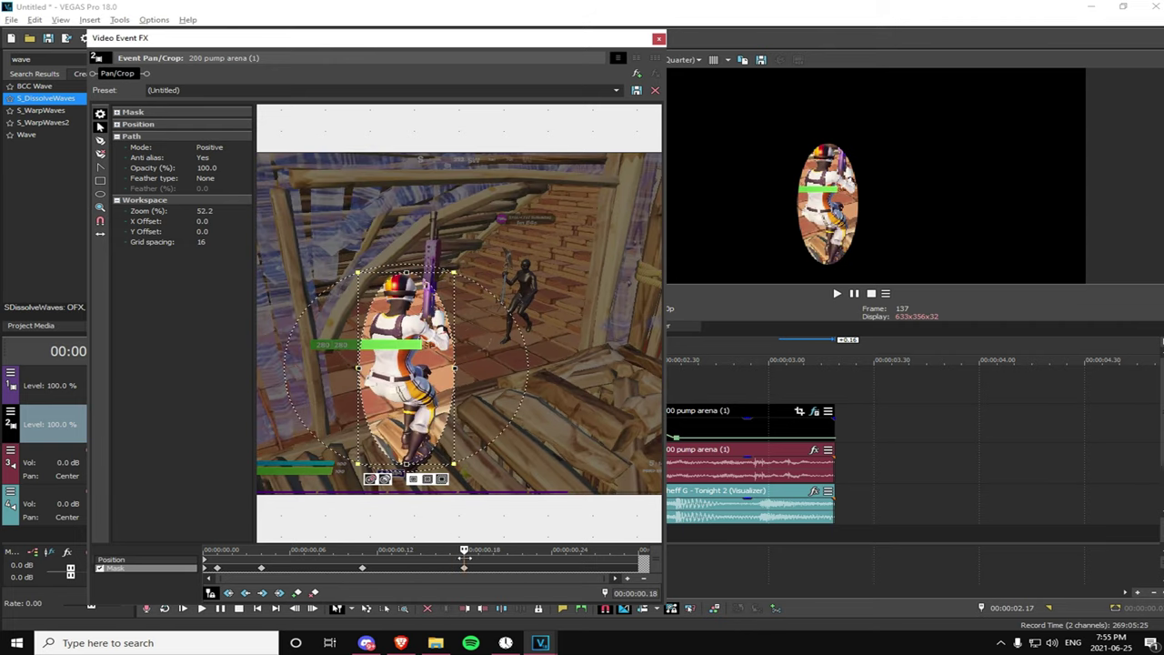
- Keyframe the mask at 00:00:00.23, centring it on the character and extending it upward over the helmet
click(450, 552)
drag(450, 552, 537, 552)
drag(425, 382, 406, 382)
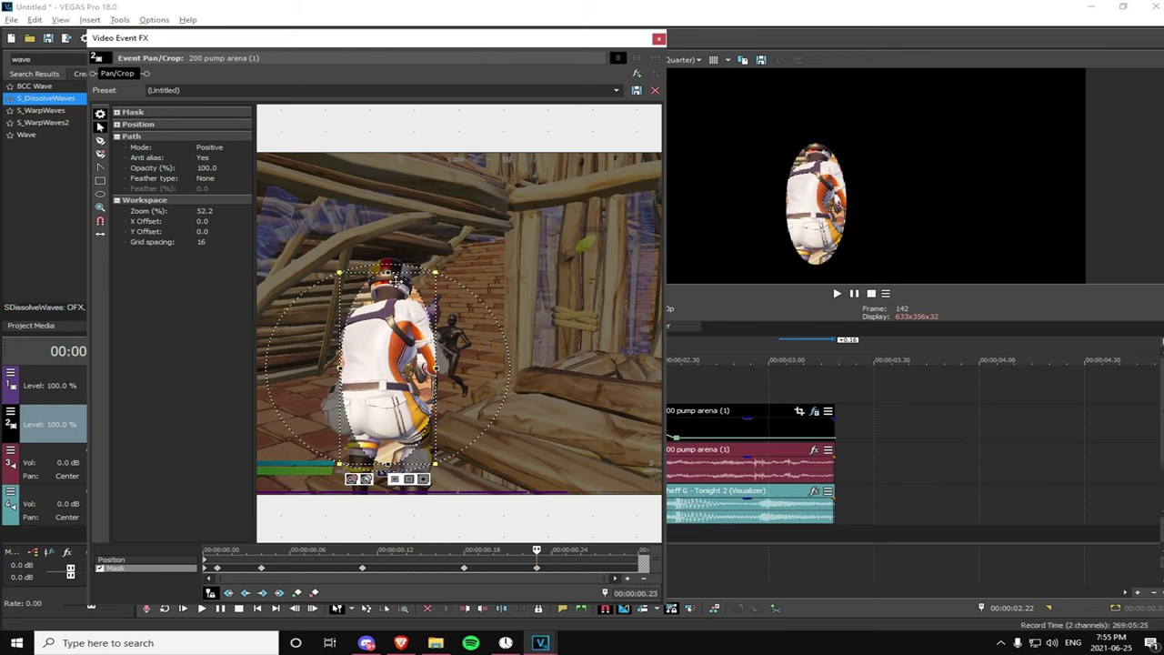
drag(388, 271, 388, 255)
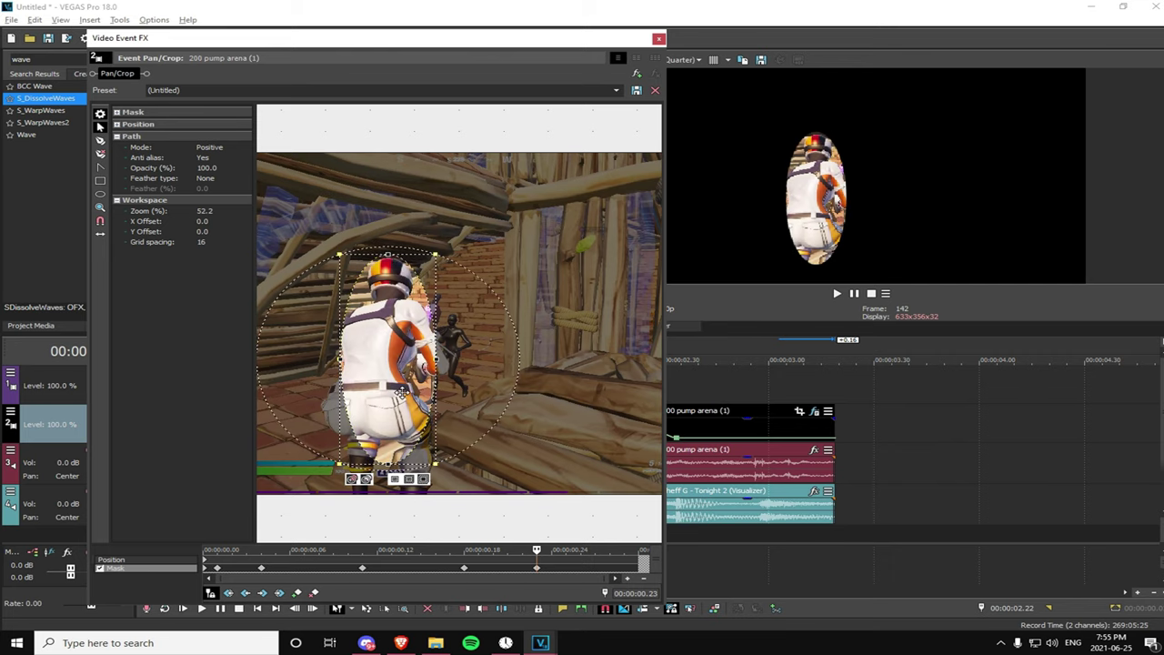
- Stretch the mask upward and downward at 00:00:00.22 and lower its bottom edge at 00:00:00.23 to cover the legs
mouse_move(537, 549)
mouse_down()
mouse_move(505, 550)
mouse_move(609, 550)
mouse_move(498, 557)
mouse_move(526, 559)
mouse_up()
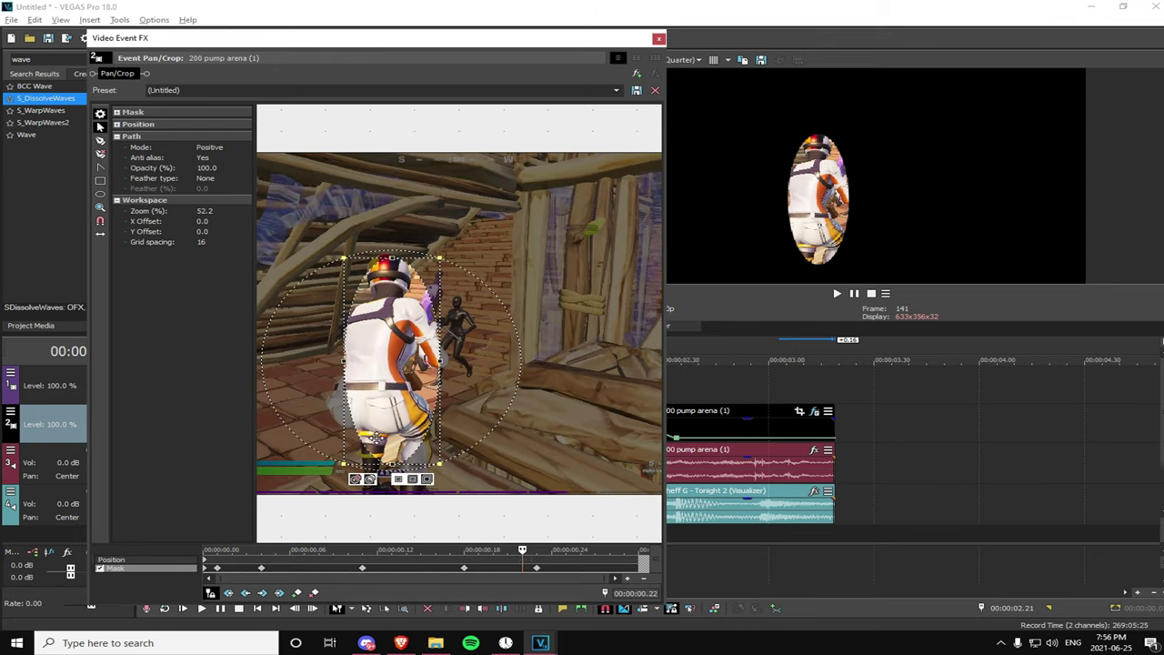
drag(389, 258, 391, 249)
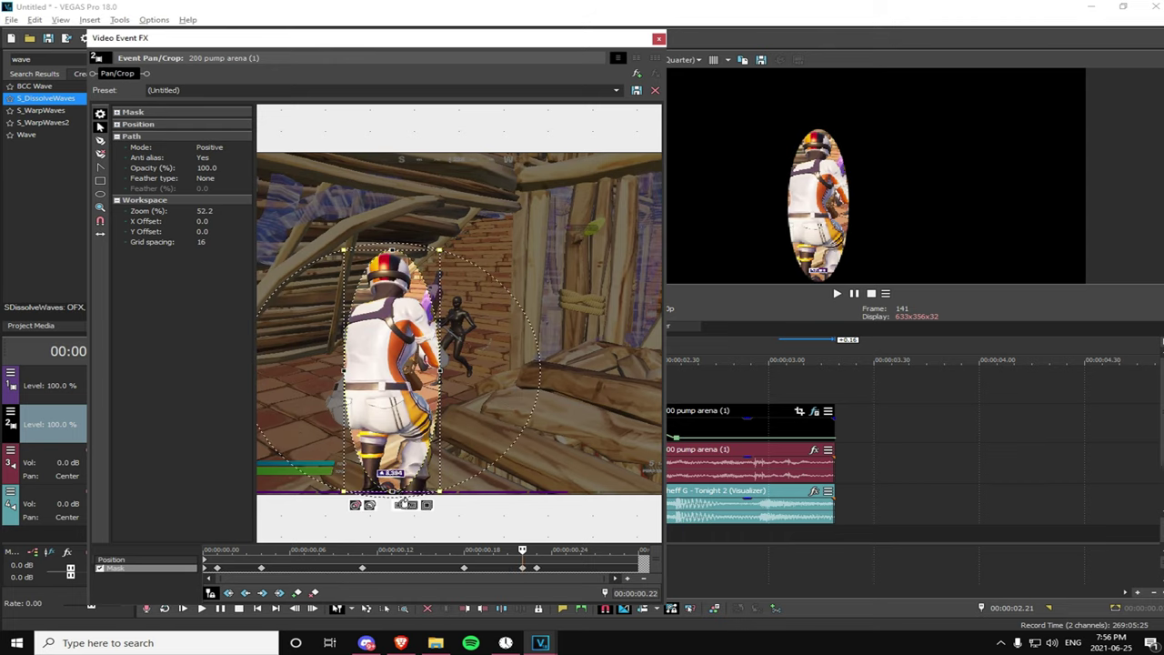
drag(522, 550, 537, 551)
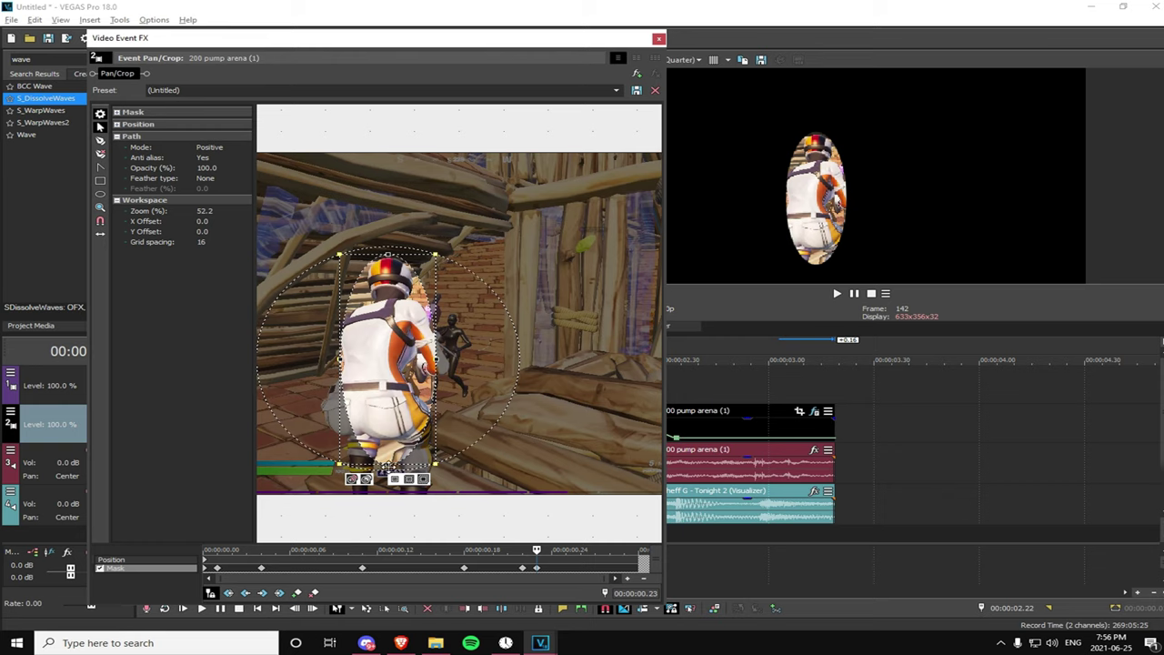
drag(393, 470, 393, 485)
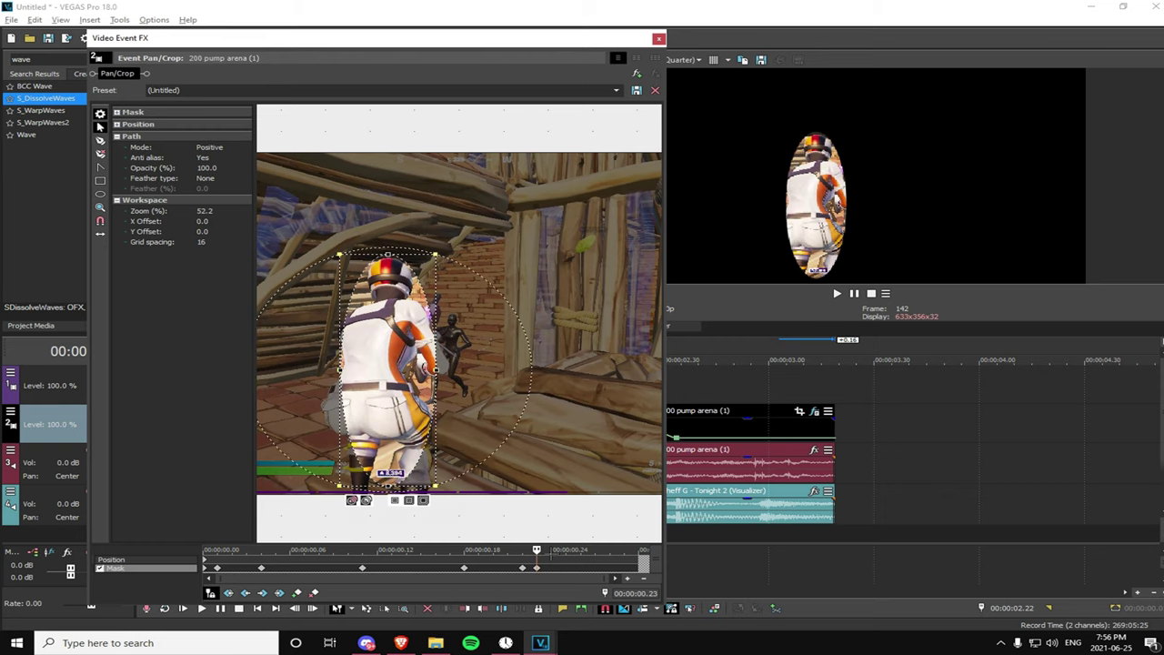
- Keyframe the mask's position over the character at 00:00:00.24, 00:00:00.25 and 00:00:00.30
drag(536, 551, 551, 551)
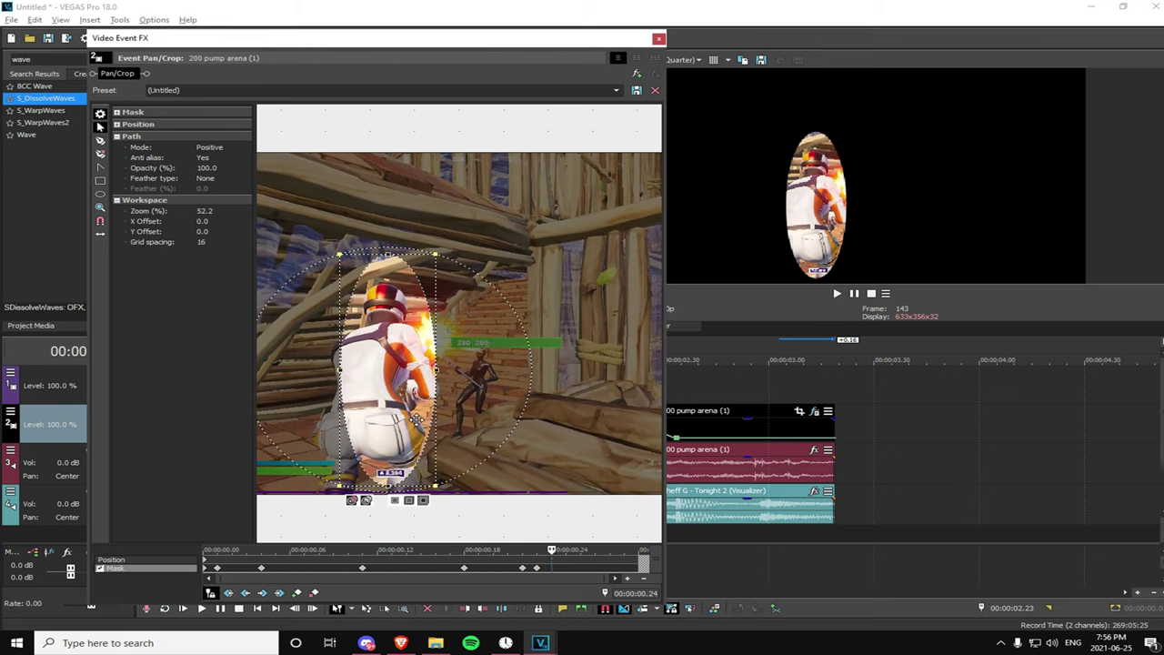
drag(411, 435, 402, 439)
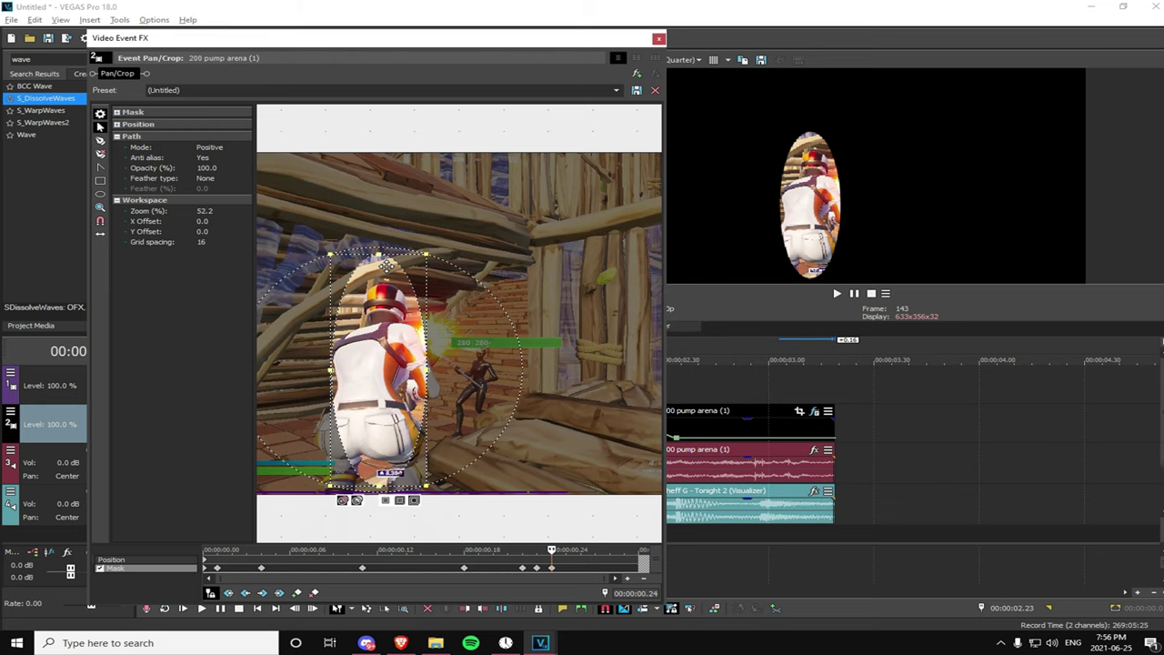
mouse_move(556, 554)
mouse_down()
mouse_move(672, 561)
mouse_move(574, 563)
mouse_up()
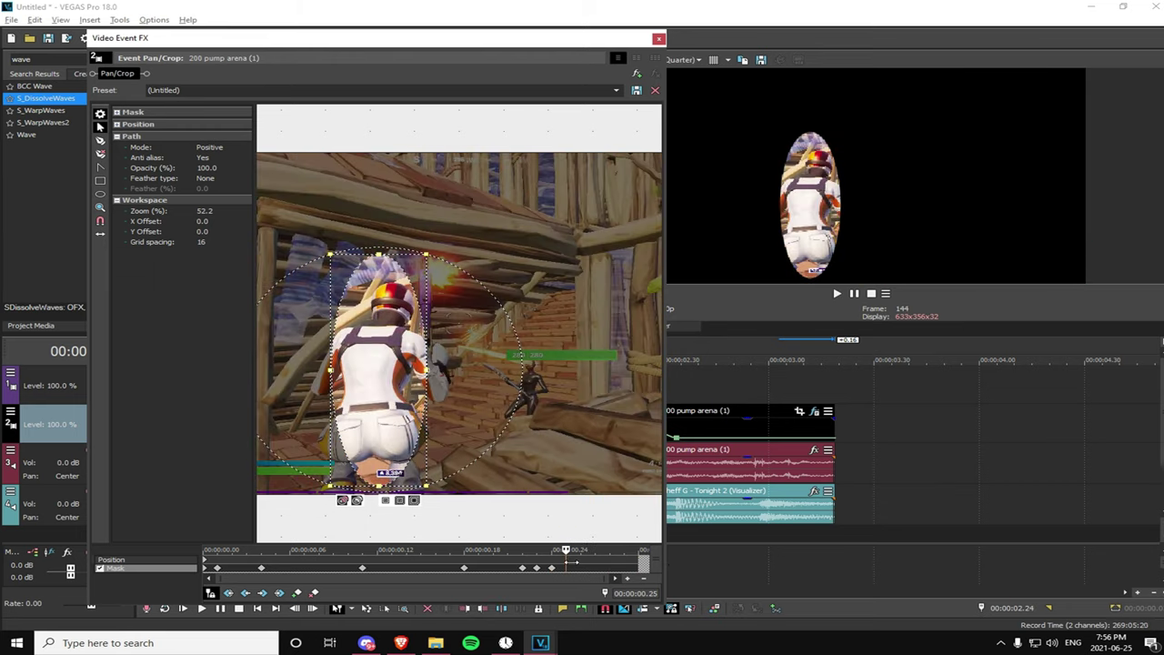
drag(410, 451, 416, 451)
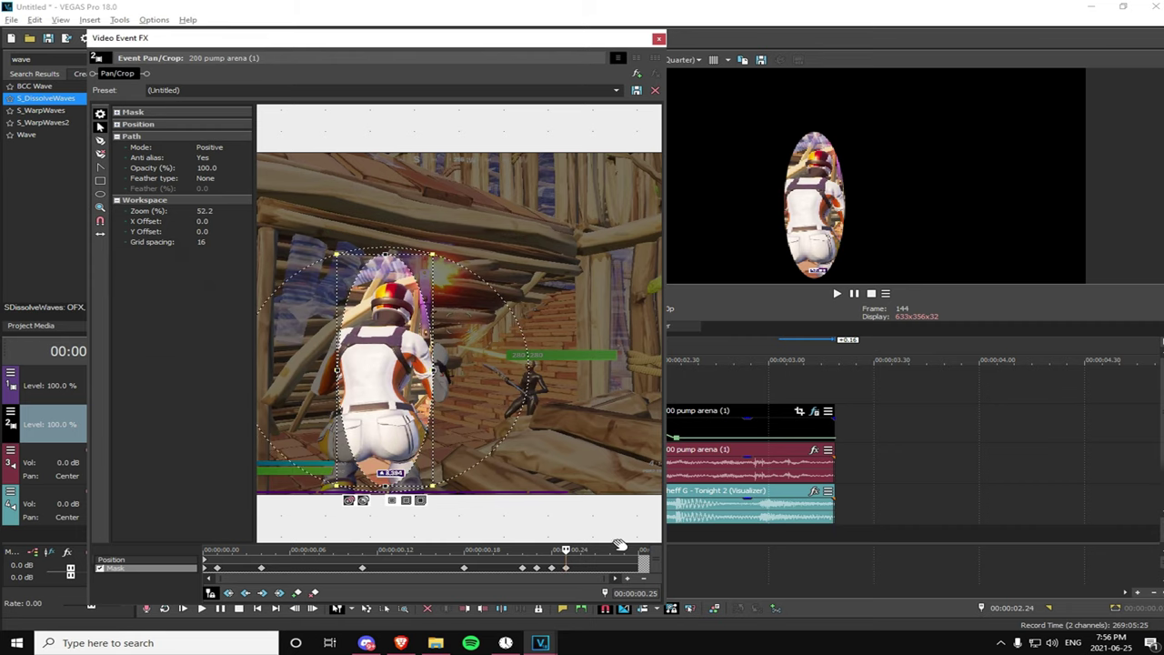
drag(576, 551, 640, 551)
drag(417, 411, 433, 411)
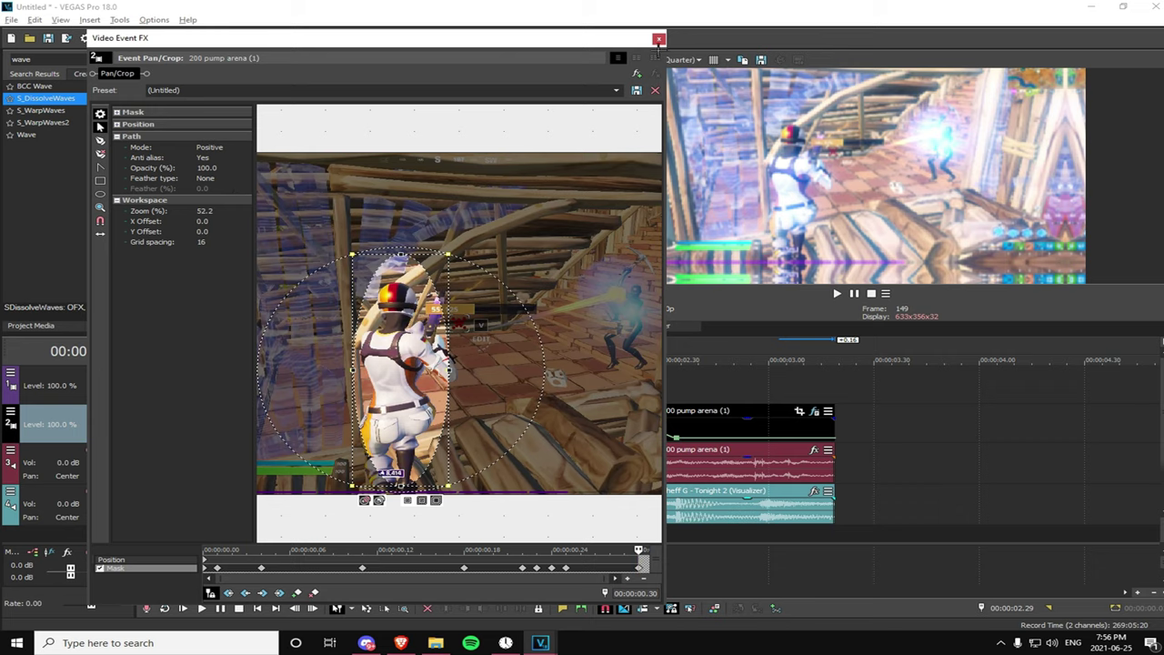
- At the first mask keyframe, set the path's feather type to Both and its feather to 20%
drag(640, 551, 48, 546)
click(210, 178)
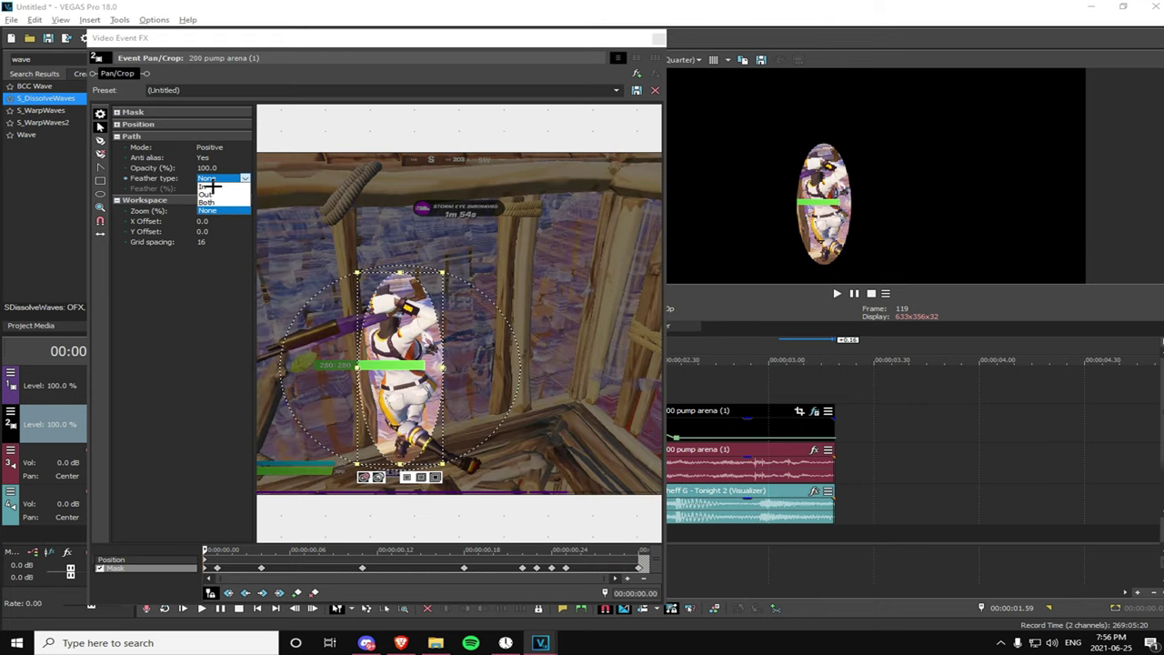
click(199, 187)
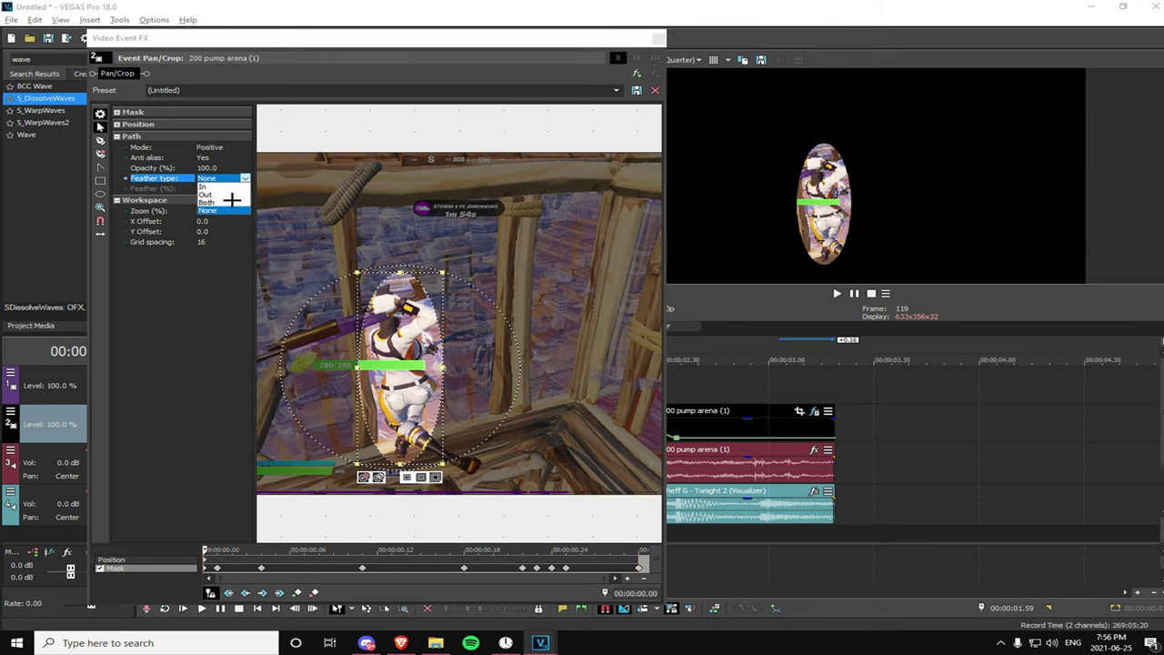
click(225, 202)
click(214, 189)
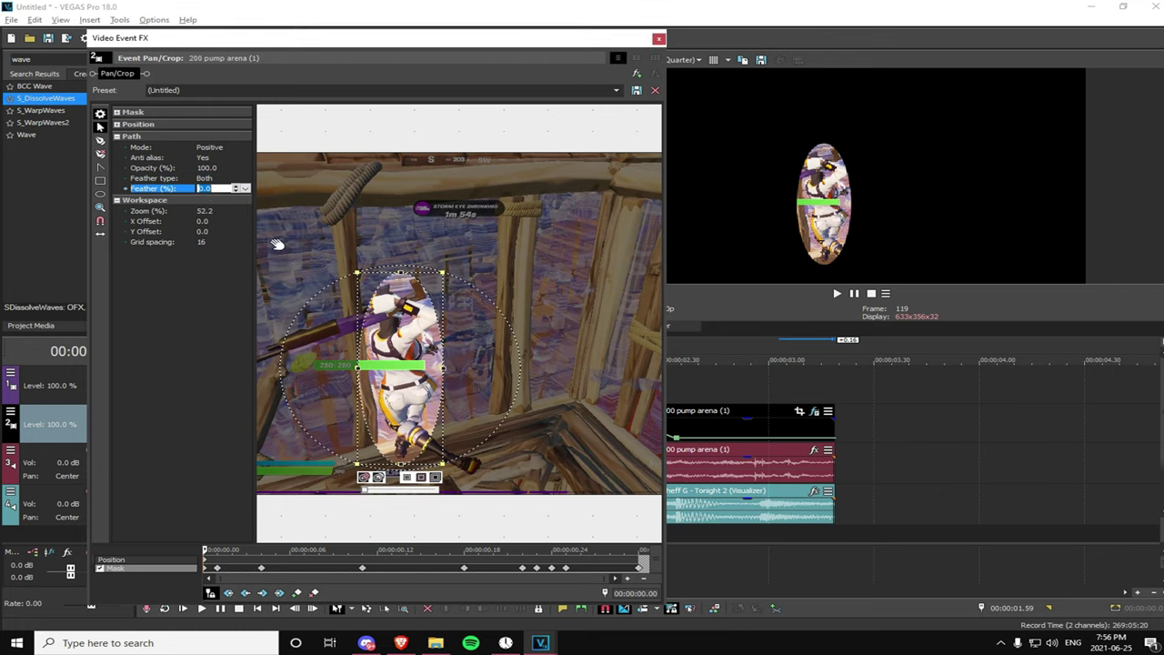
key(Return)
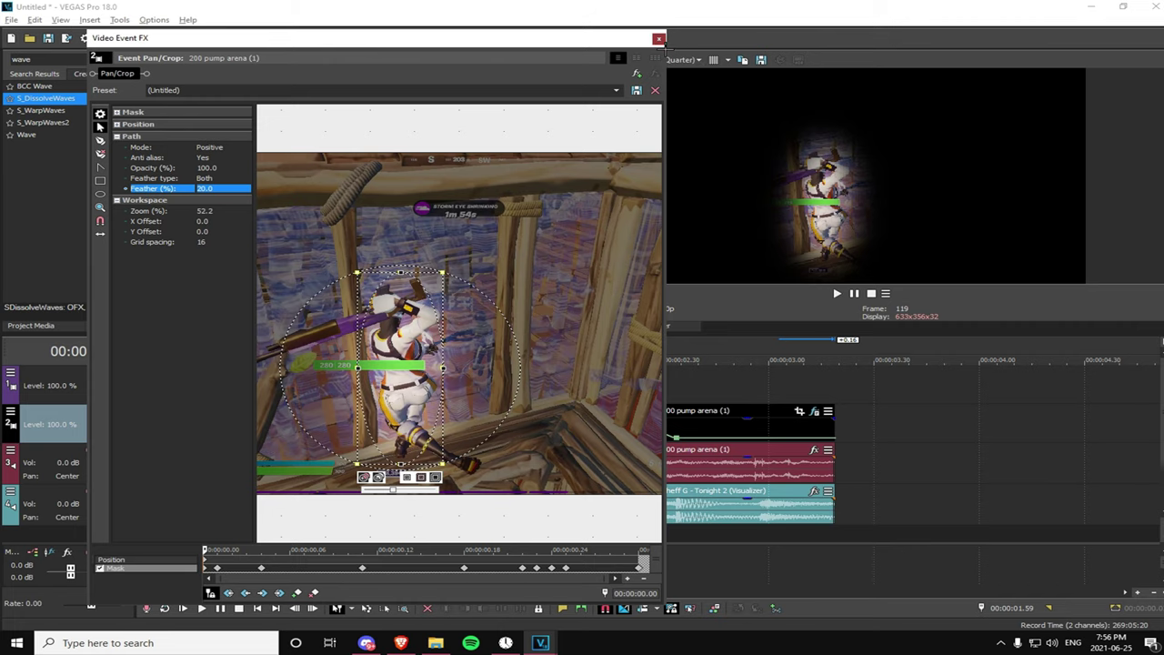
- Close the Event Pan/Crop settings and duplicate the masked clip onto the empty video track above
click(658, 38)
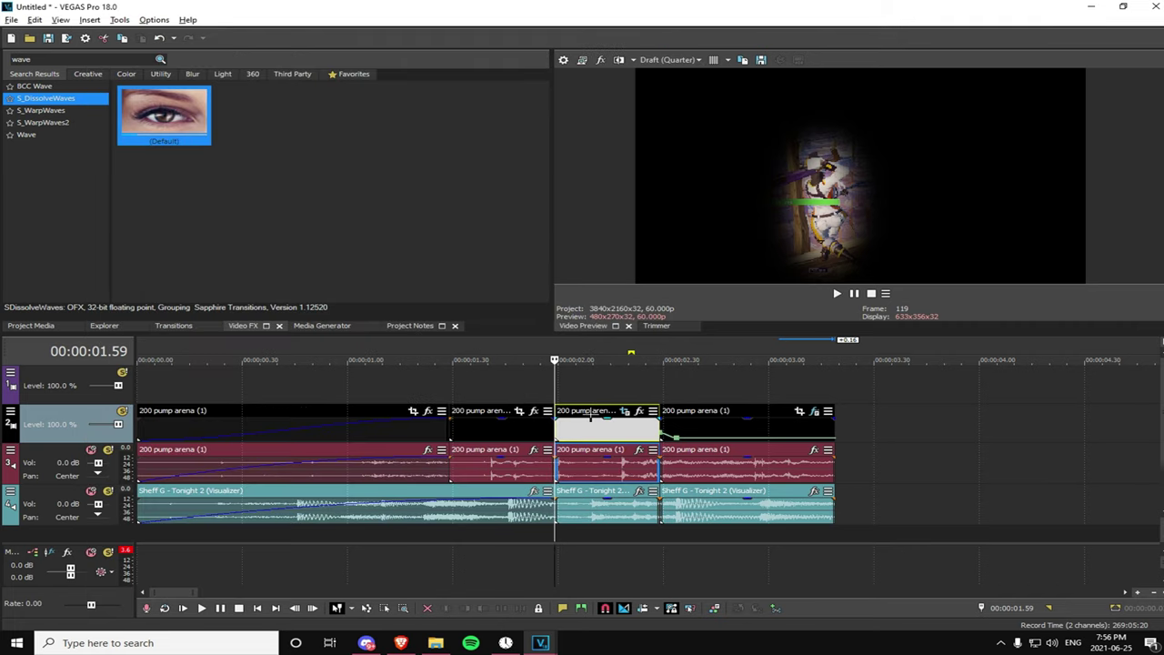
drag(591, 415, 580, 393)
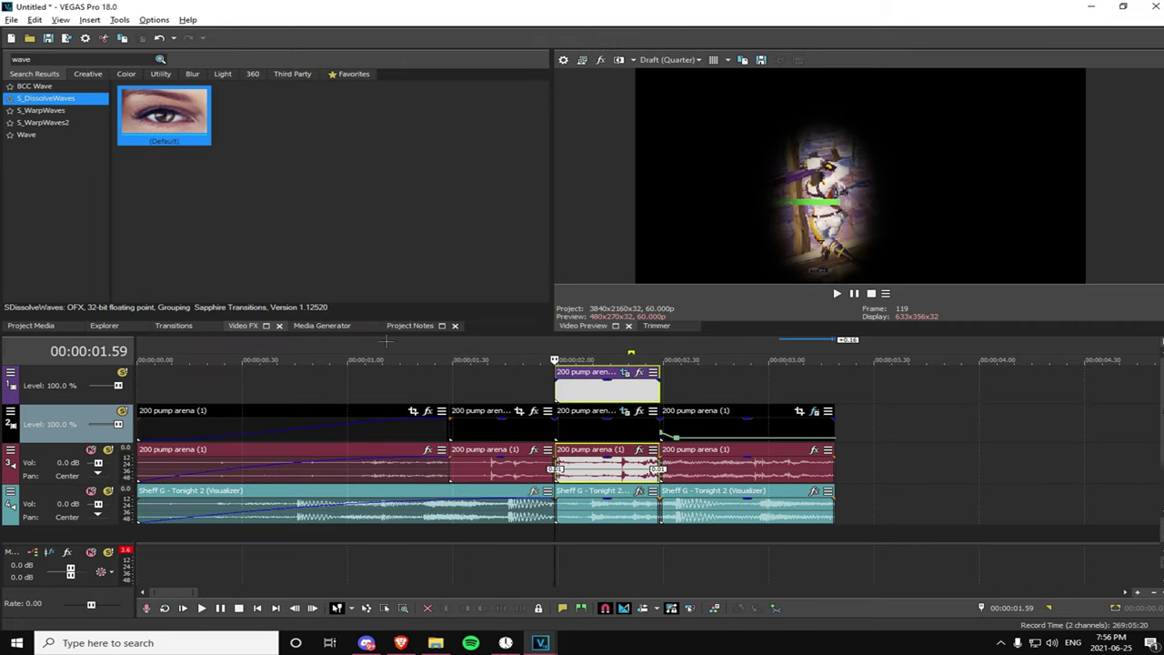
- Search the video effects for "s_edge" and show the S_EdgeDetect presets
drag(53, 60, 11, 76)
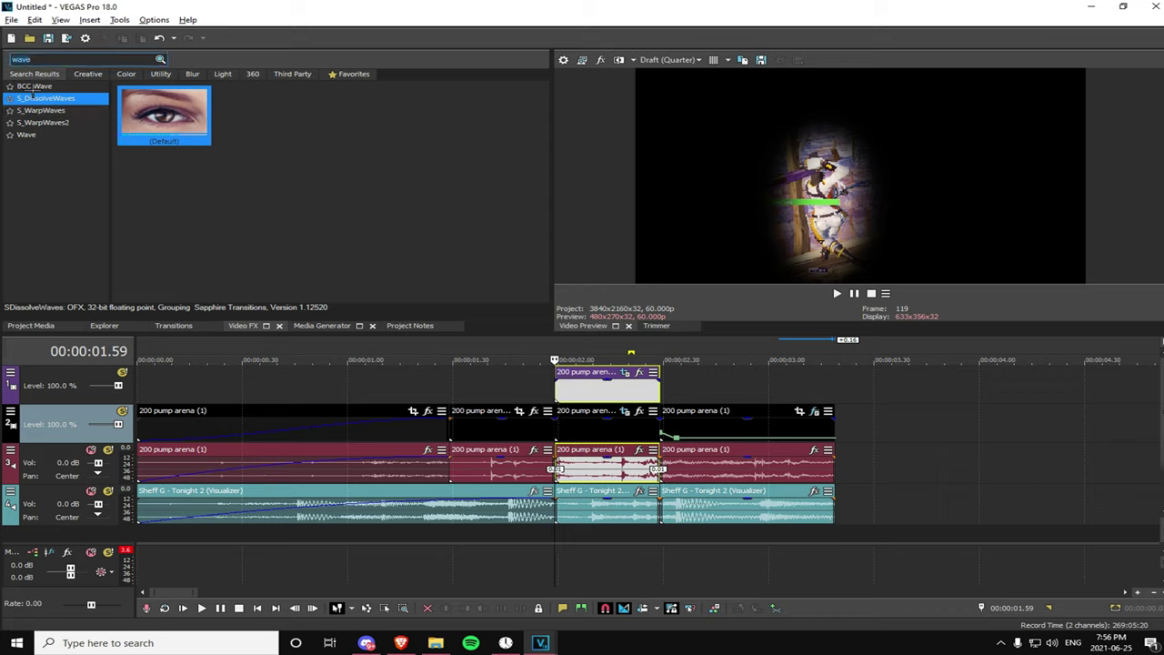
text(s_edge)
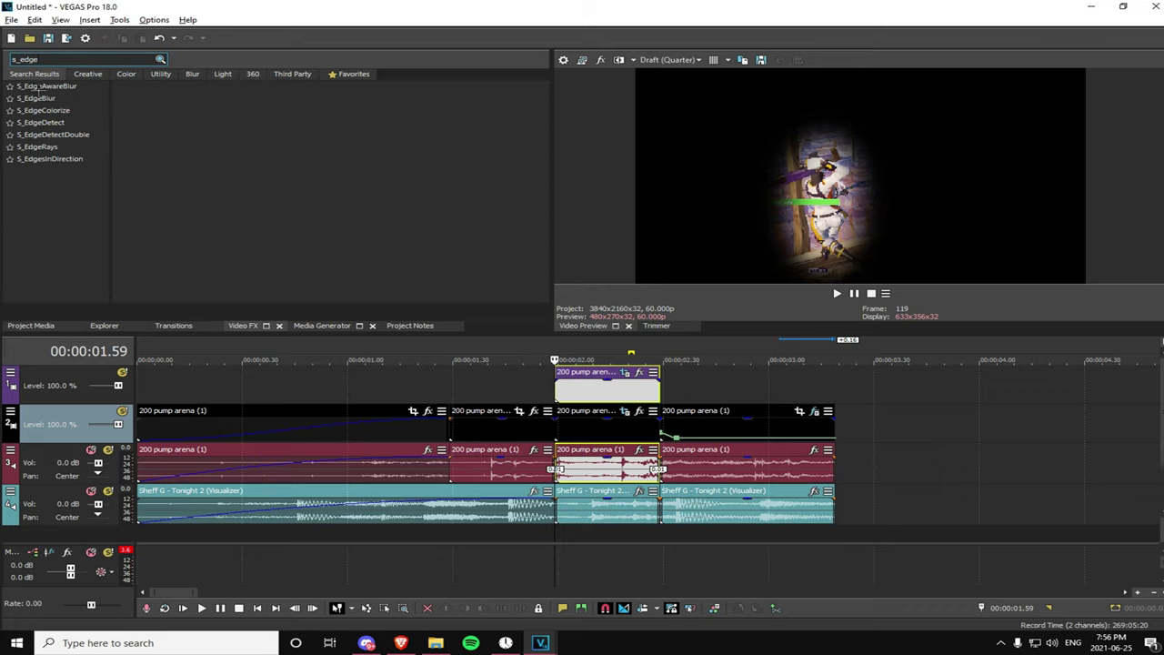
click(41, 122)
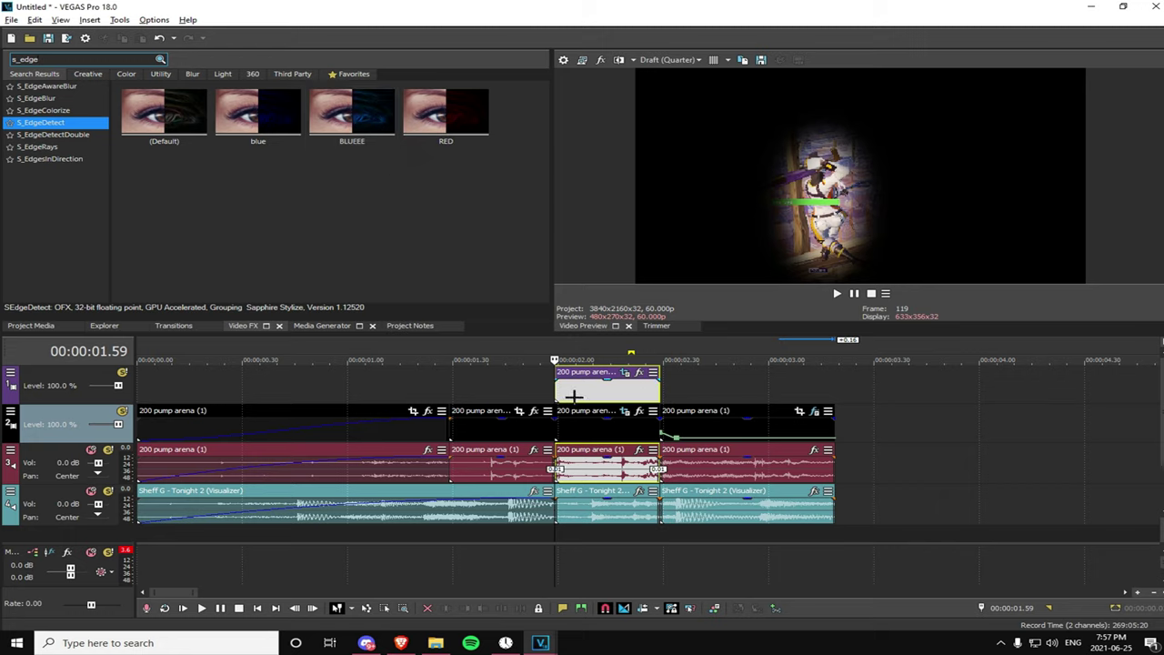
- Select the duplicated clip on the upper video track and advance the playhead one frame to 00:00:02.00
drag(574, 397, 569, 395)
key(Right)
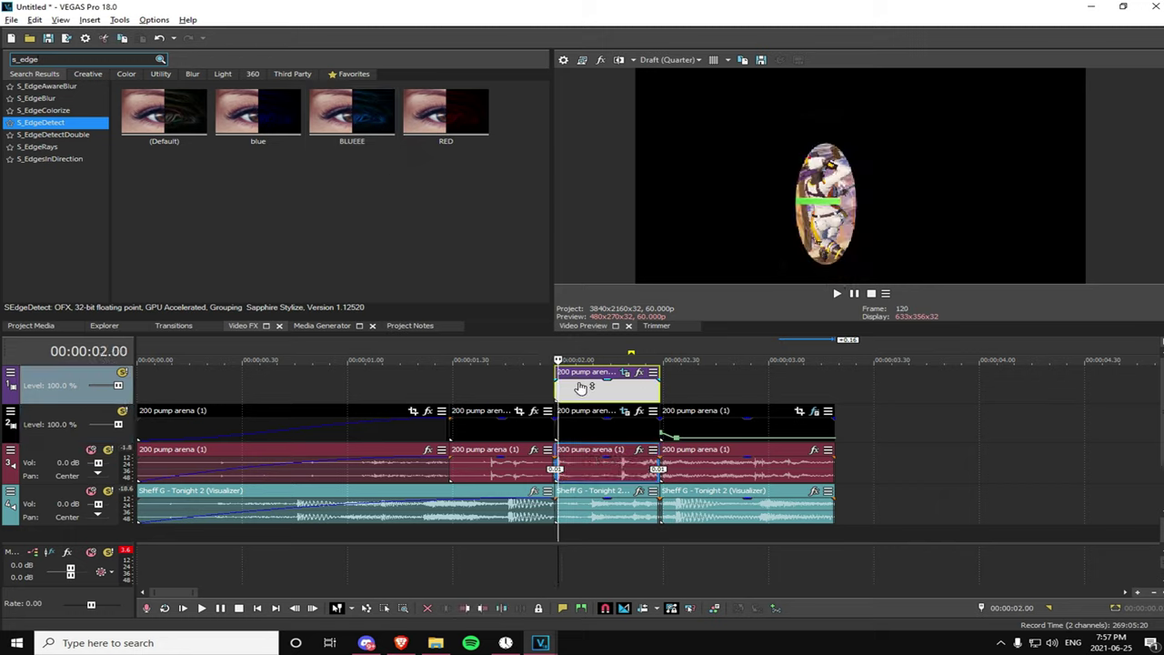
- Play back the masked clip, return to its start and select the BLUEEE preset of S_EdgeDetect
key(space)
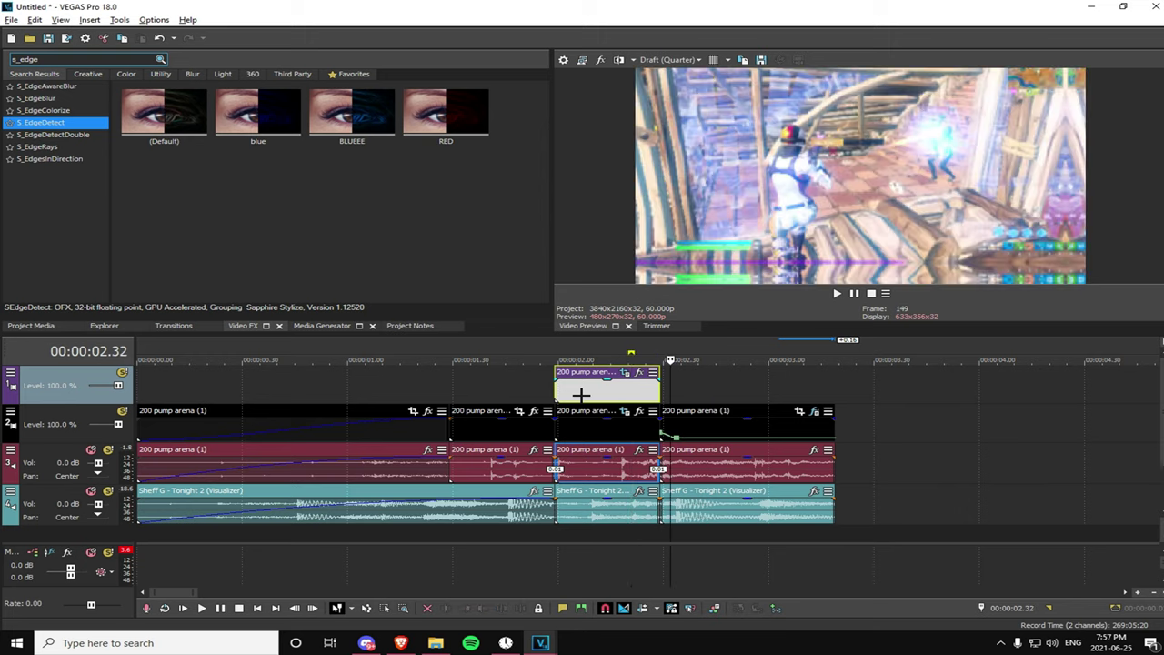
key(space)
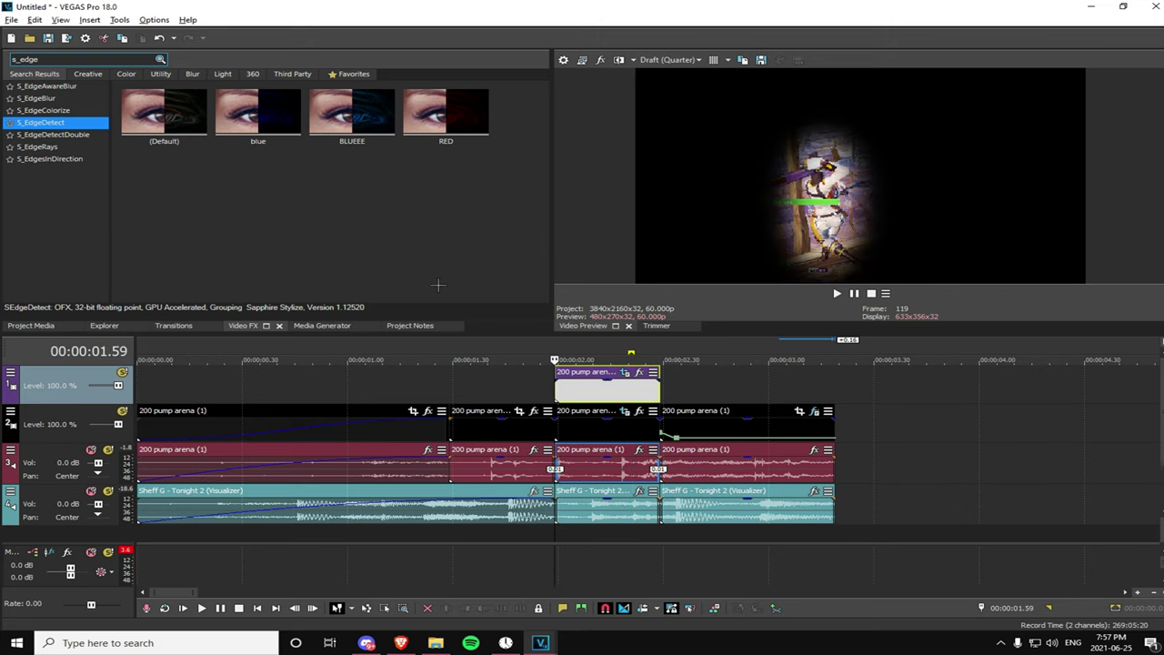
click(343, 122)
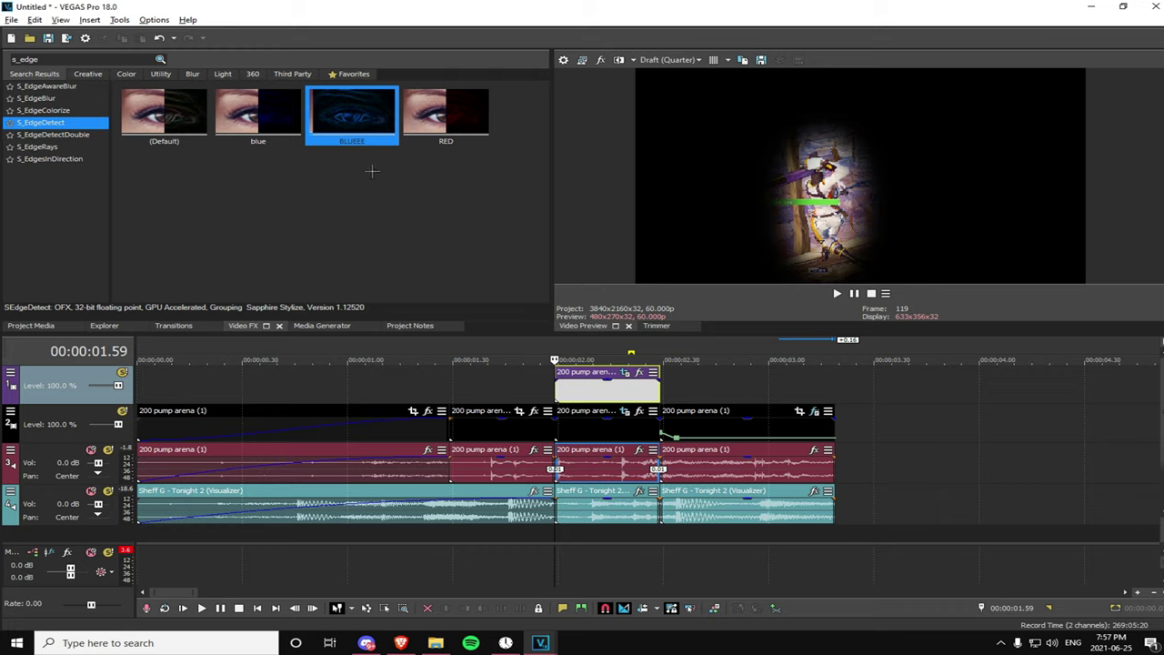
drag(362, 139, 361, 133)
click(648, 375)
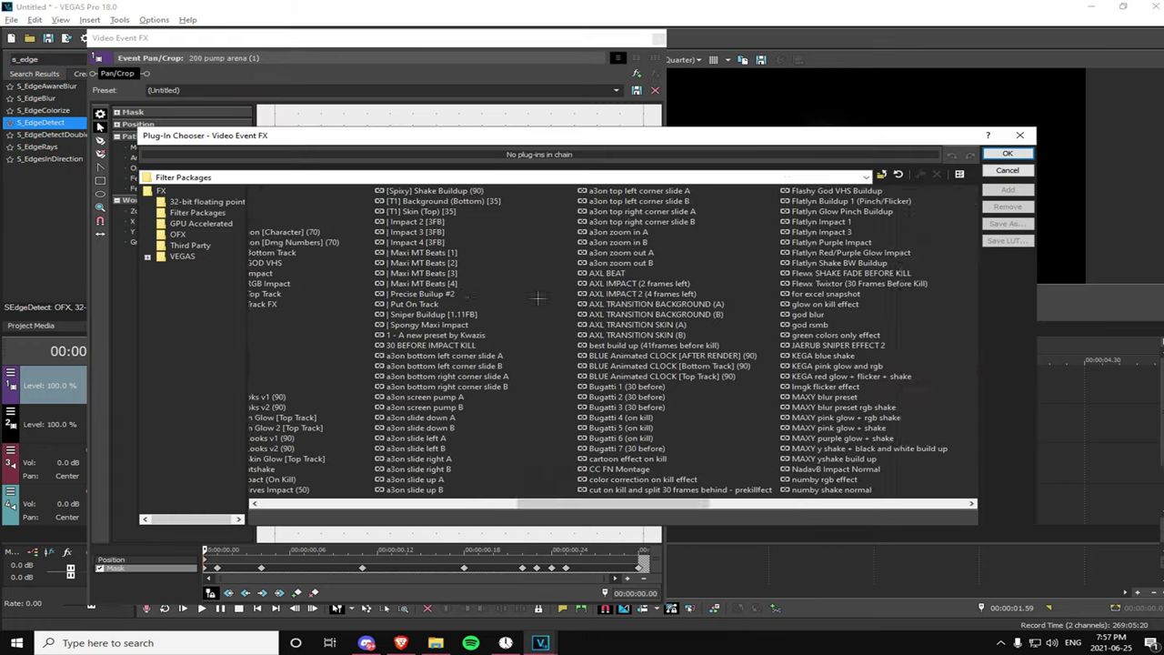
scroll(537, 298, left, 3)
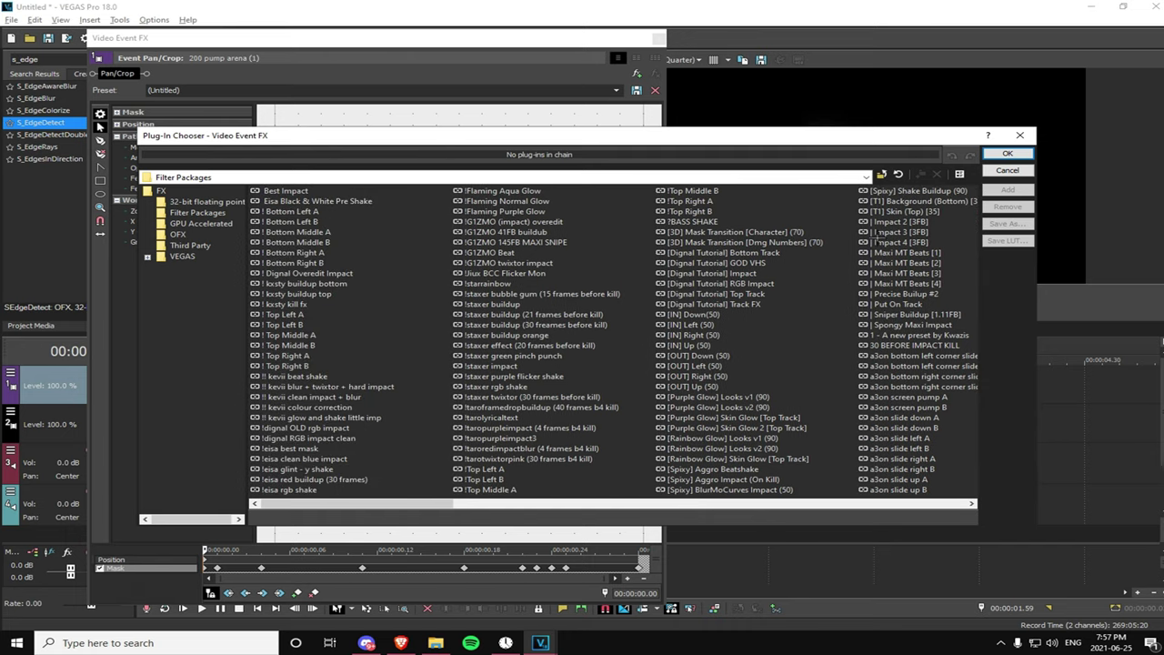
click(1008, 153)
click(659, 38)
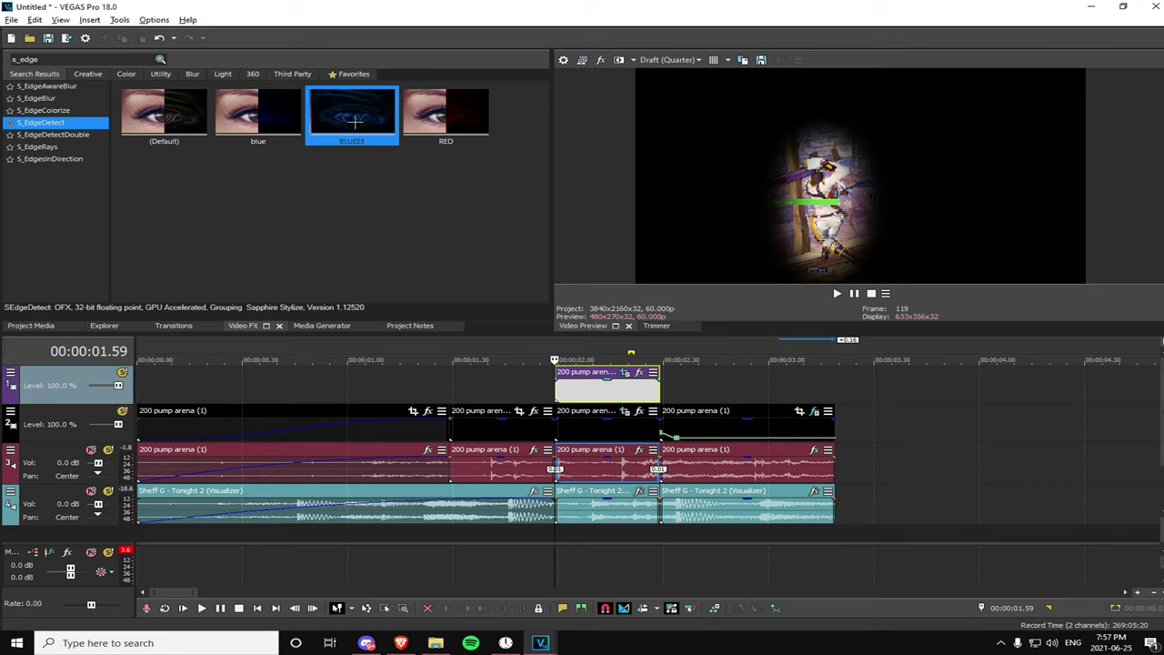
- Apply the S_EdgeDetect BLUEEE preset to the duplicated clip on the upper video track and close its effect settings
drag(356, 120, 586, 391)
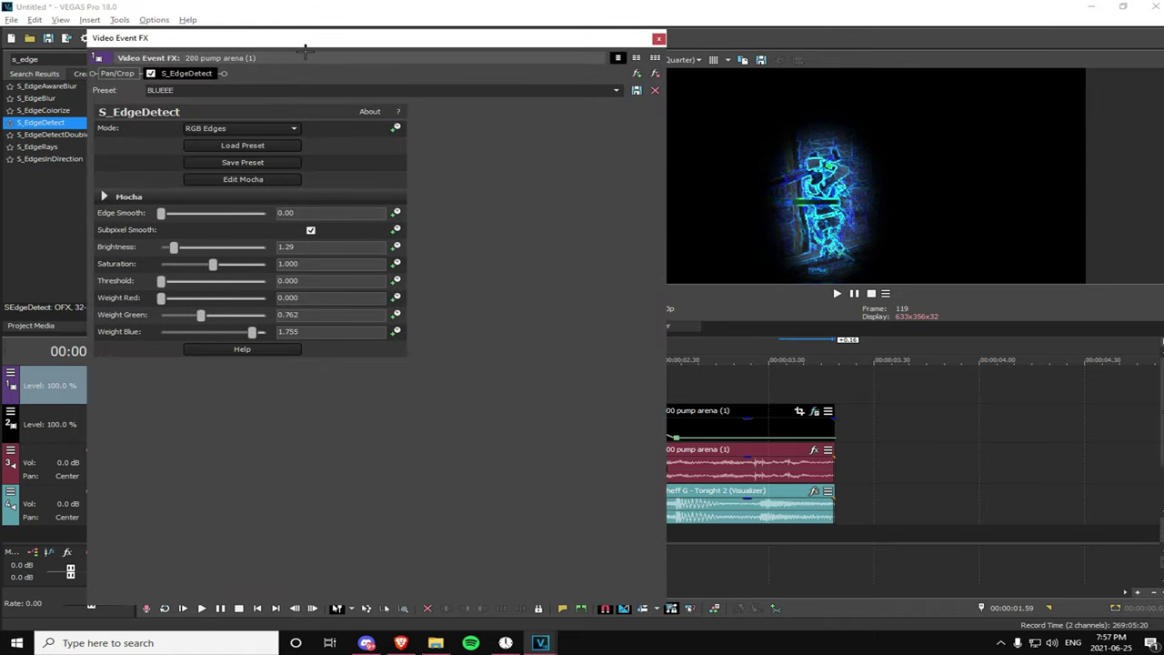
drag(306, 51, 325, 25)
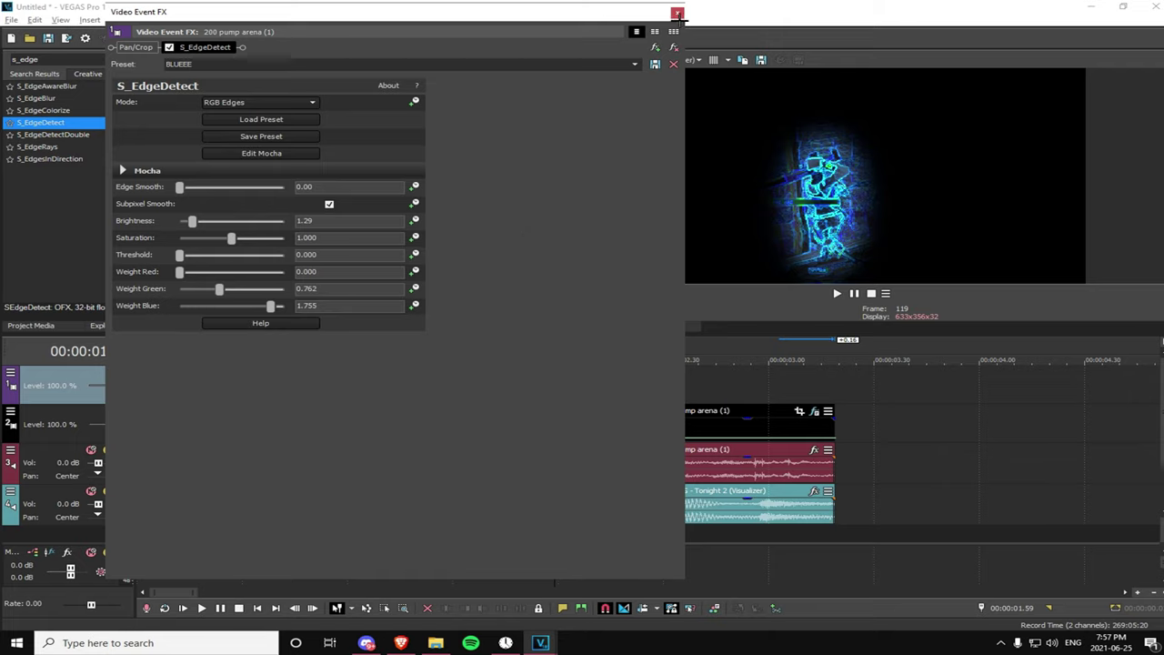
click(677, 13)
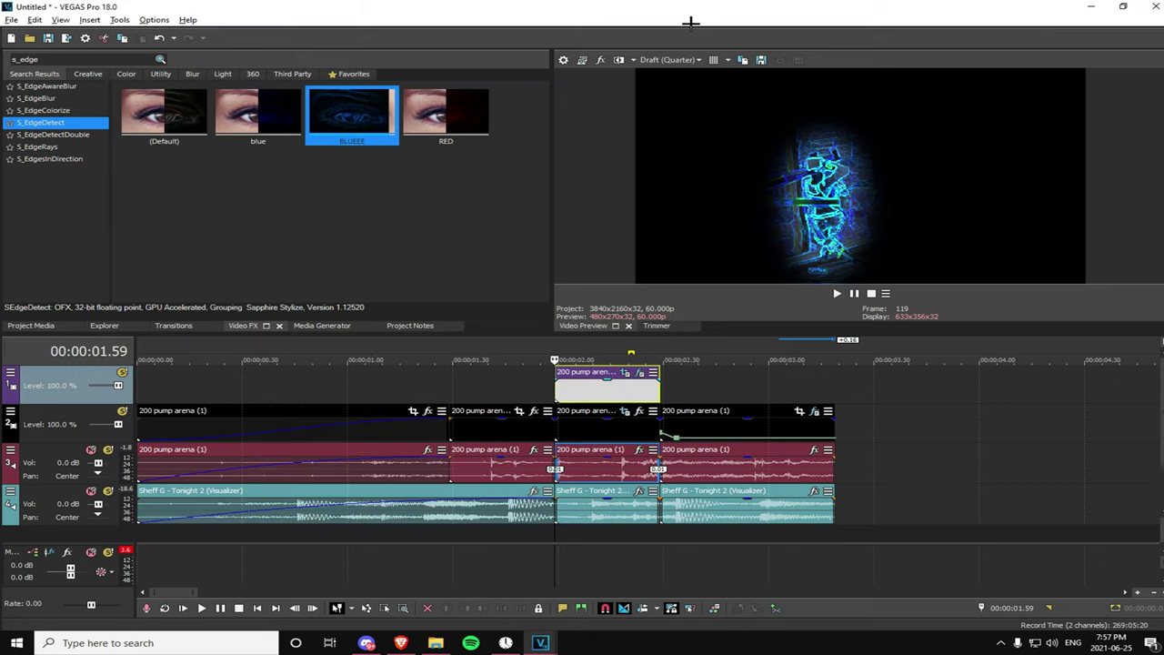
- Step through the upper clip's frames to examine how the edge effect follows the character mask, and return to the clip's start
key(Right)
key(Right)
key(Right)
key(Right)
key(Right)
key(Right)
key(Right)
key(Right)
key(Right)
key(Right)
key(Right)
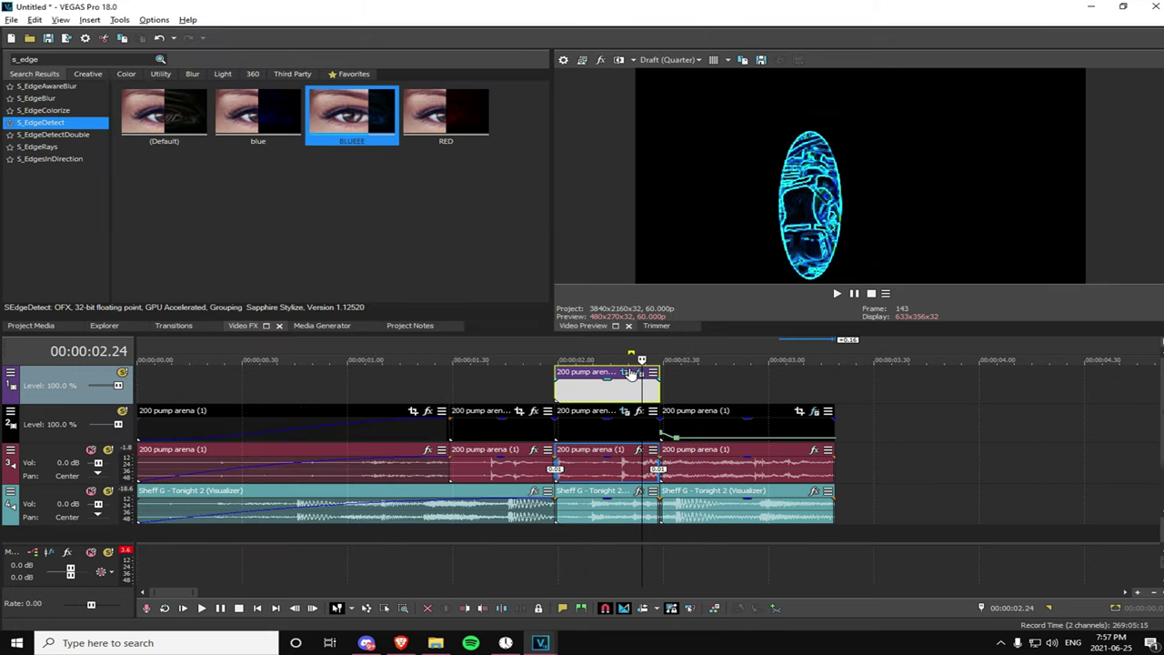
right_click(633, 375)
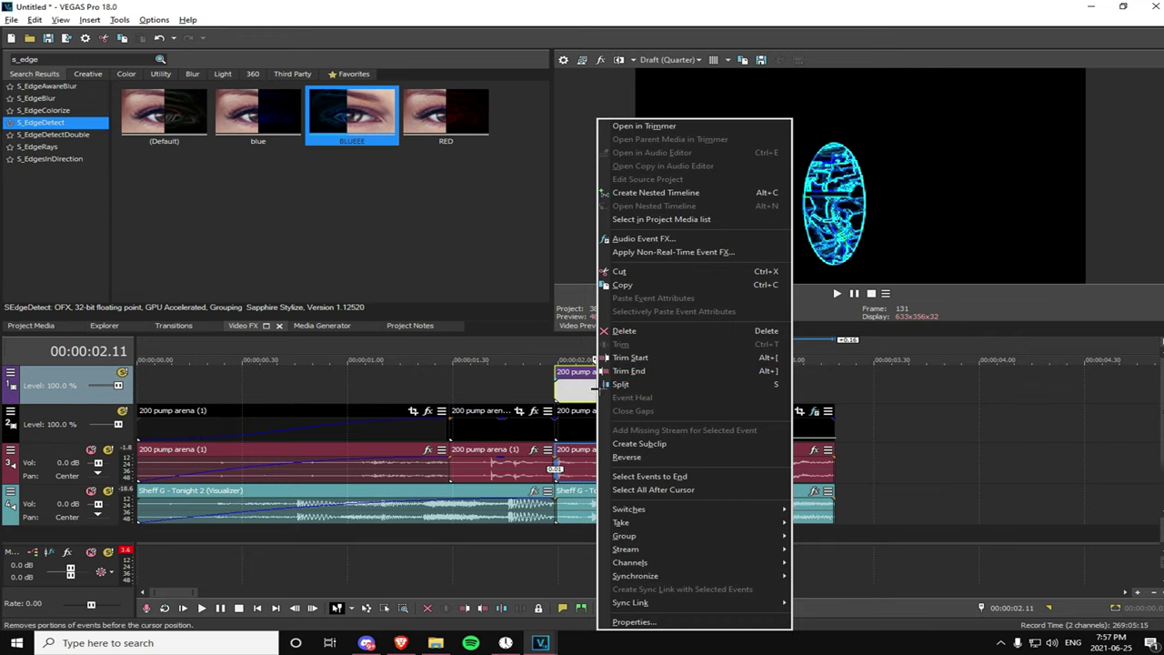
click(565, 393)
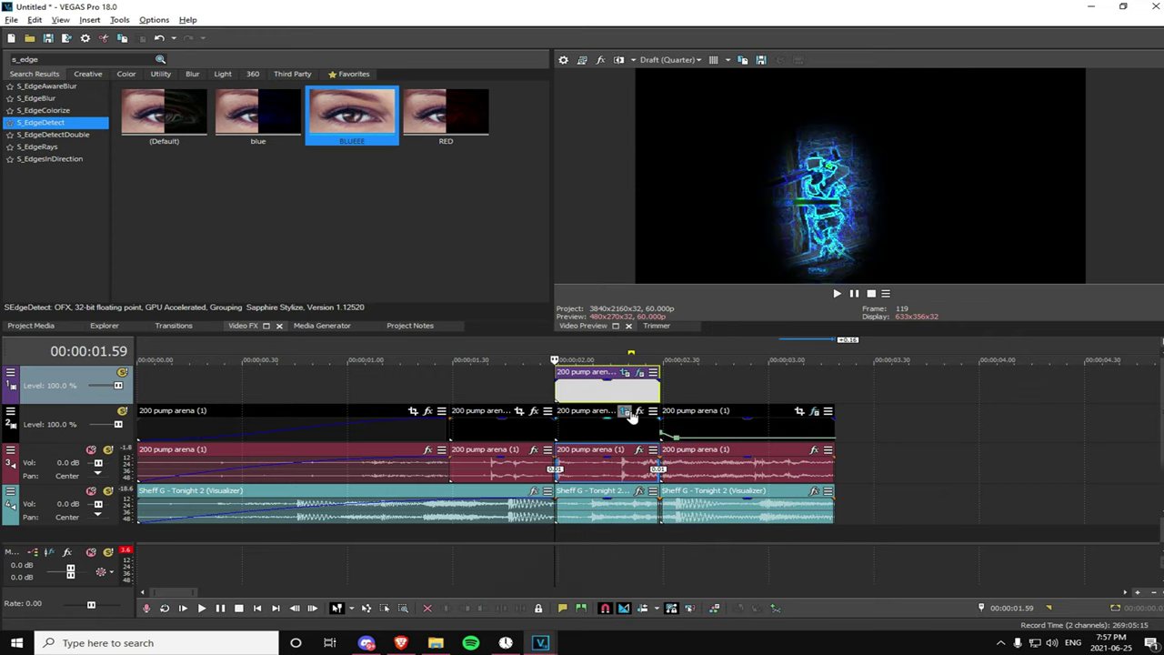
- Reset the mask of the original clip directly below the duplicate, and close its Event Pan/Crop settings
click(624, 410)
drag(677, 10, 483, 42)
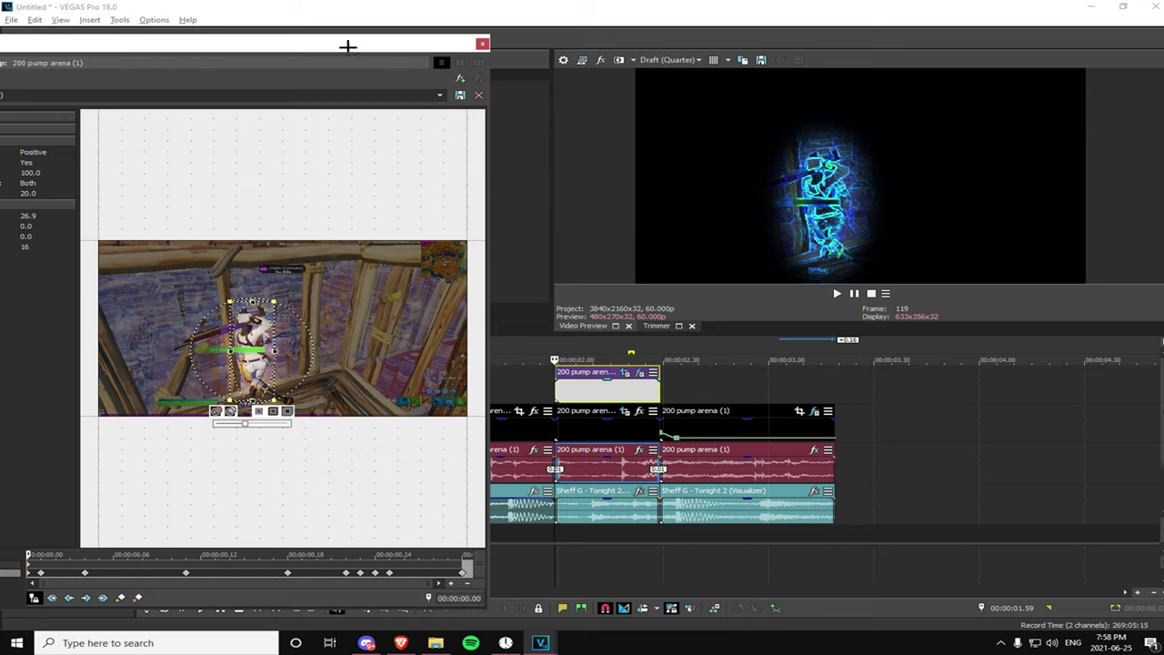
drag(348, 45, 443, 47)
click(626, 412)
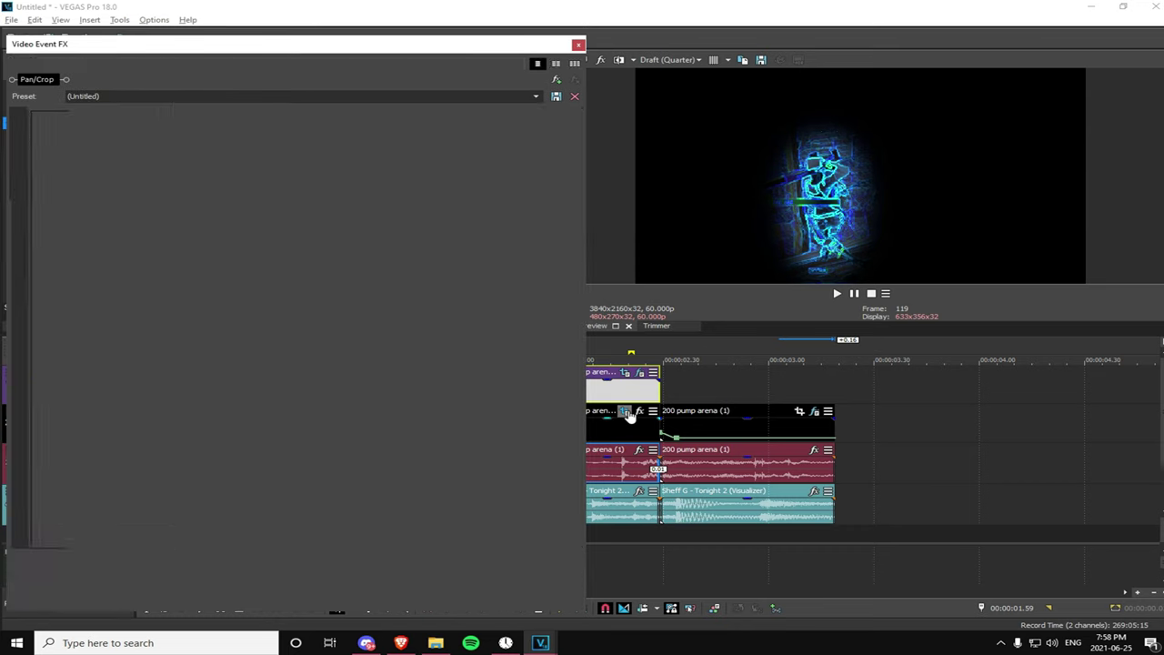
right_click(338, 341)
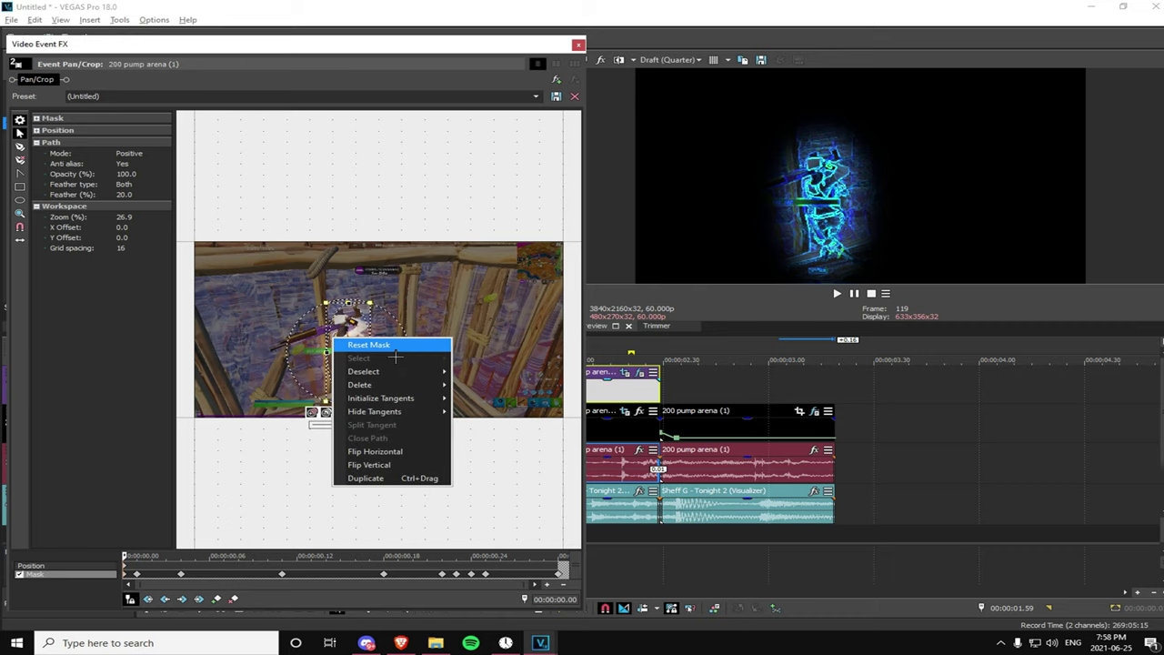
click(389, 344)
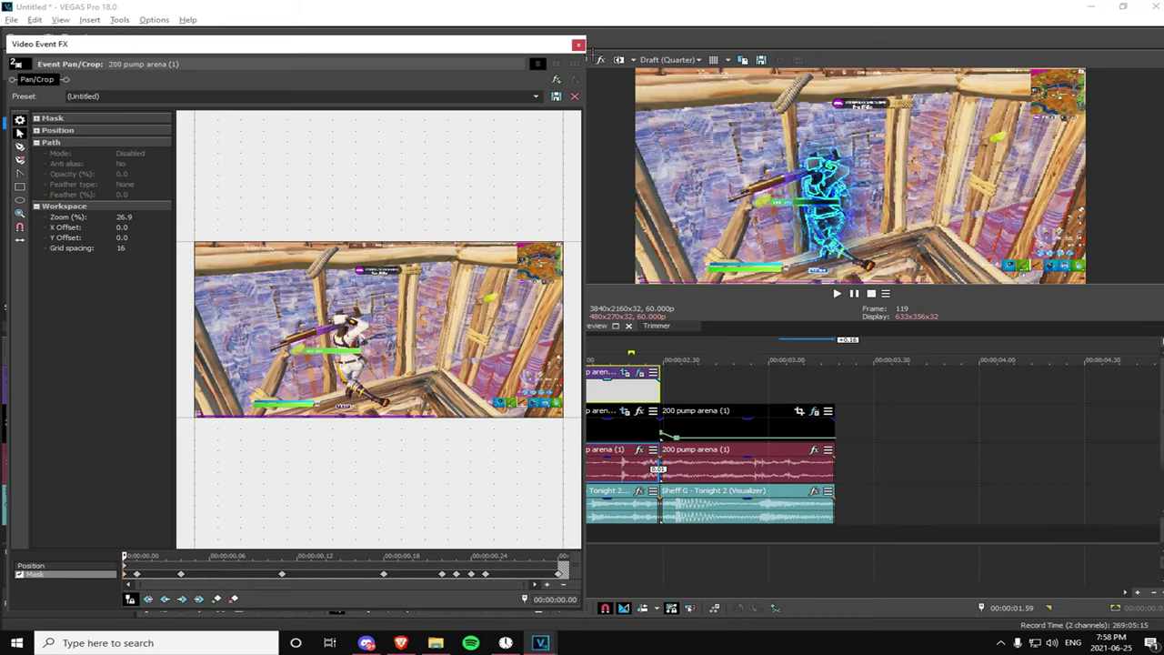
click(578, 45)
- Play and step through the upper clip to check the mask's feathering across its frames, and return to the clip's start
key(space)
key(space)
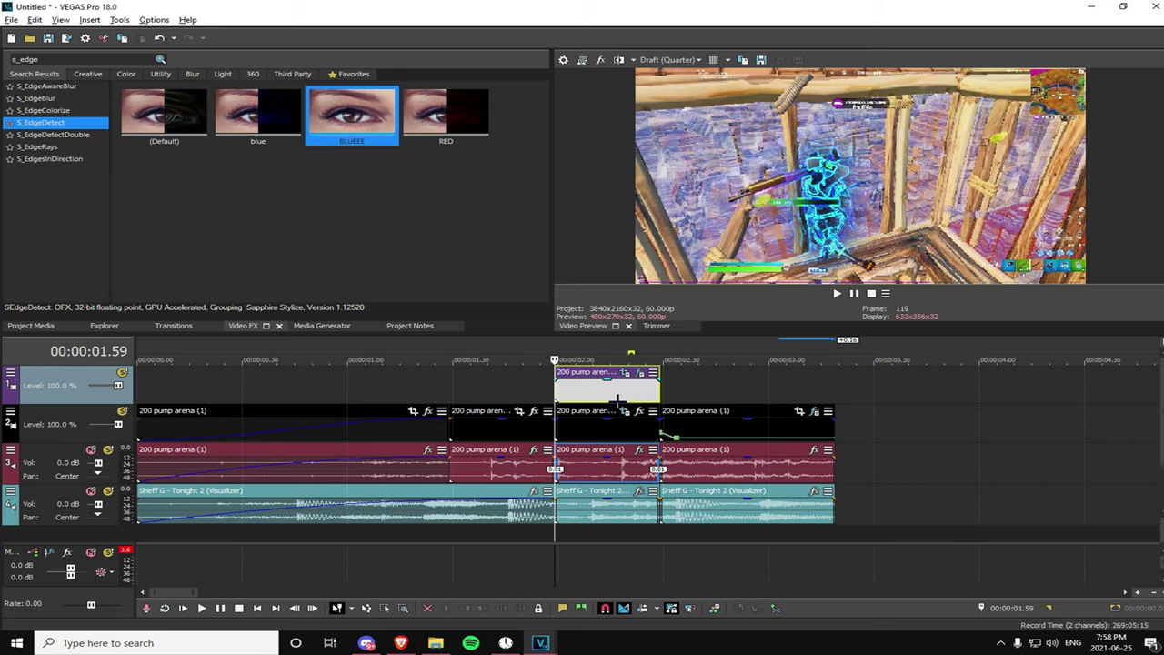
click(608, 399)
key(Right)
key(Right)
key(Left)
key(Left)
key(Left)
key(Left)
key(Left)
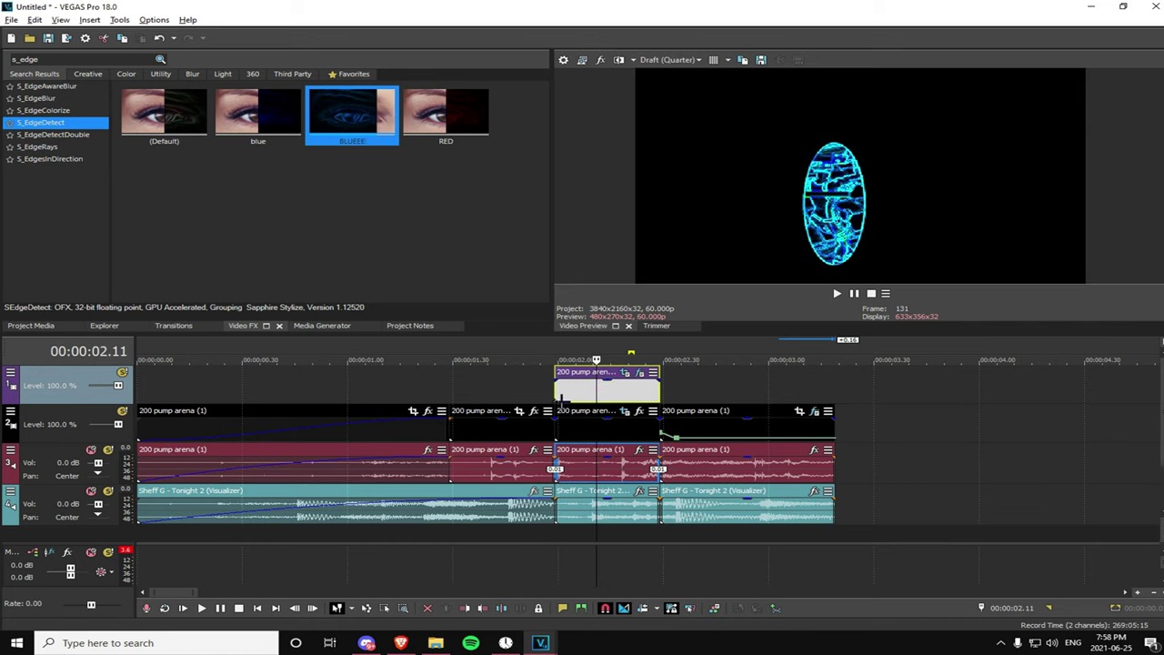
click(557, 399)
- In the upper clip's Event Pan/Crop, set the mask path's feather type to Both and its feather to 20% at the 00:00:00.04 keyframe
click(625, 372)
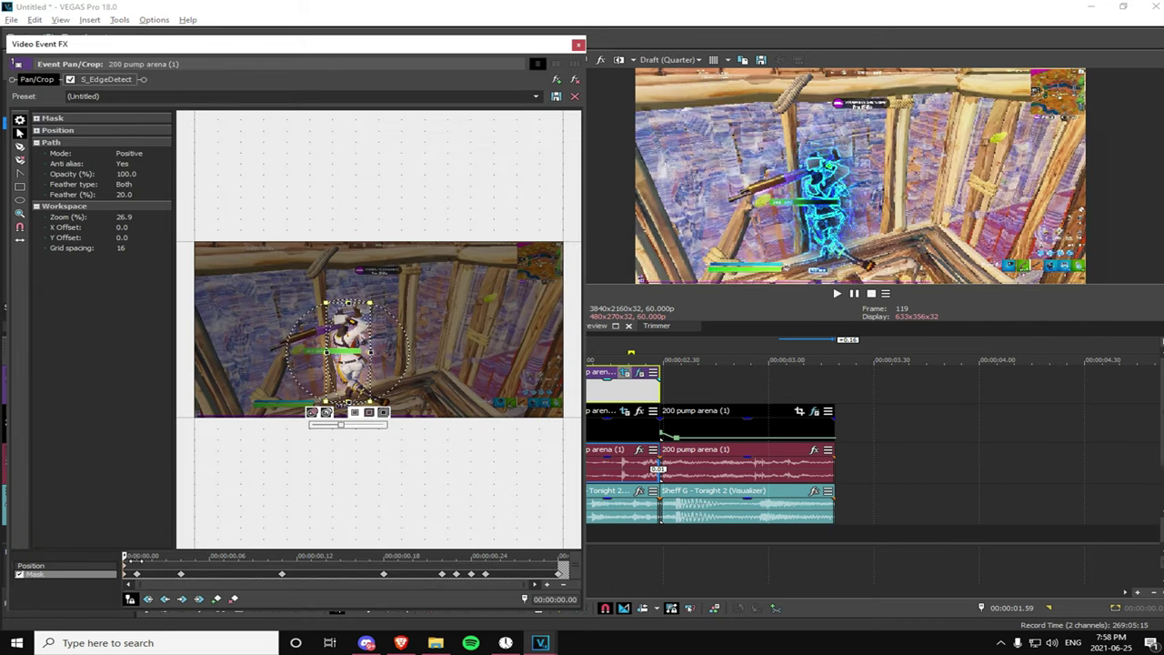
click(136, 565)
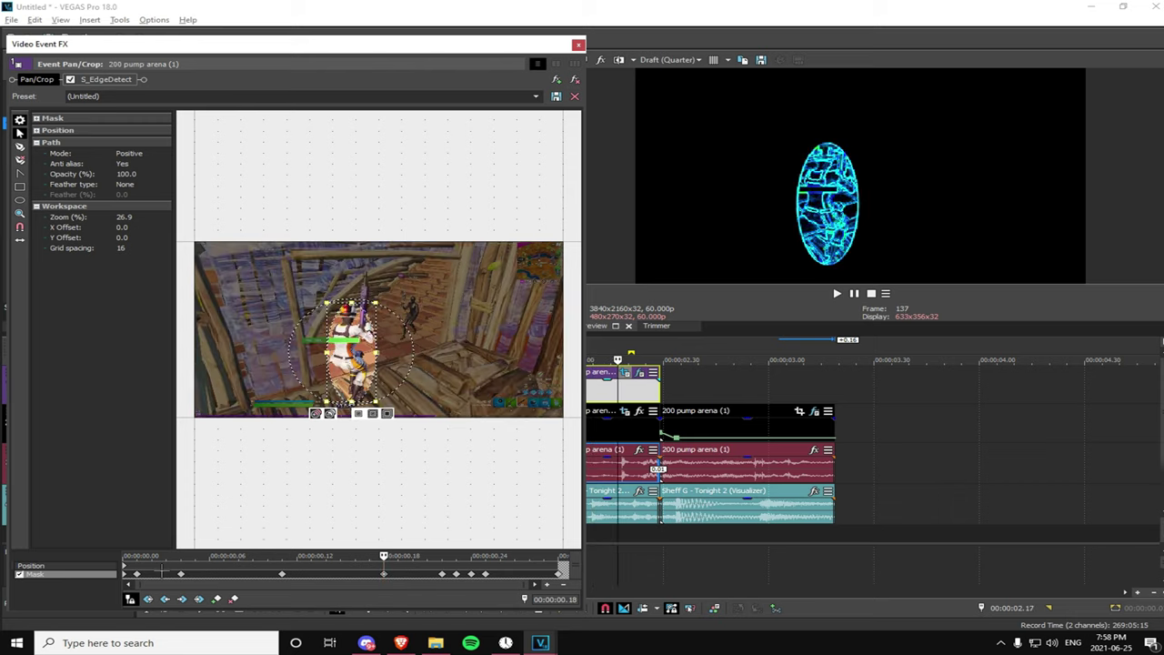
click(182, 575)
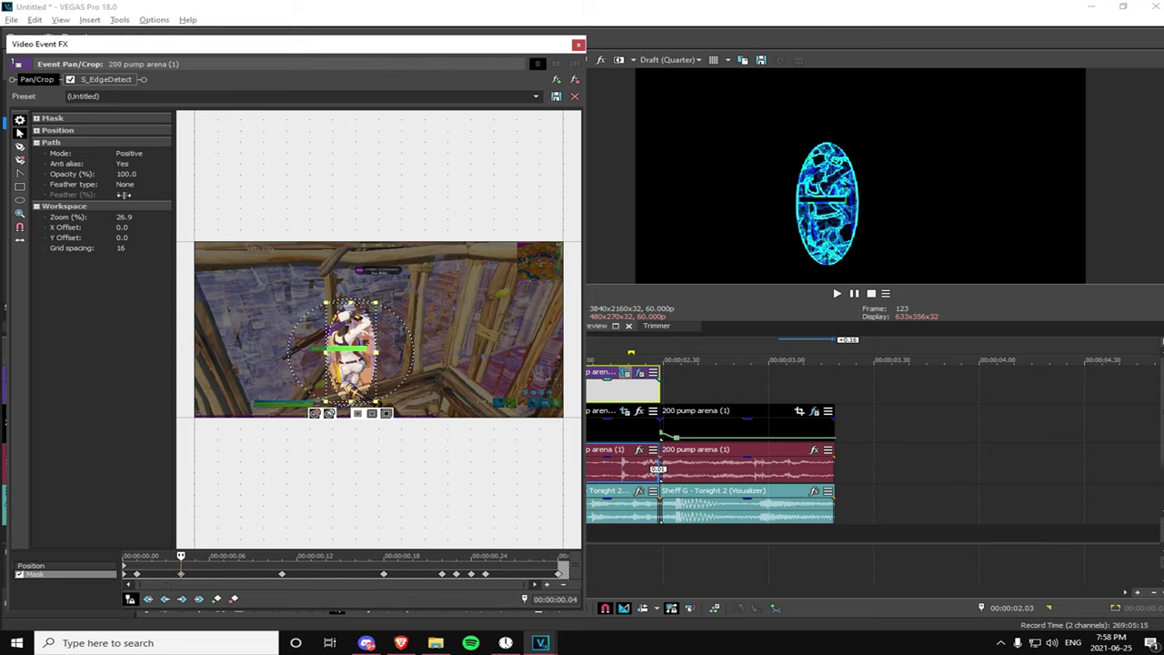
click(141, 184)
click(144, 208)
click(136, 194)
text(2)
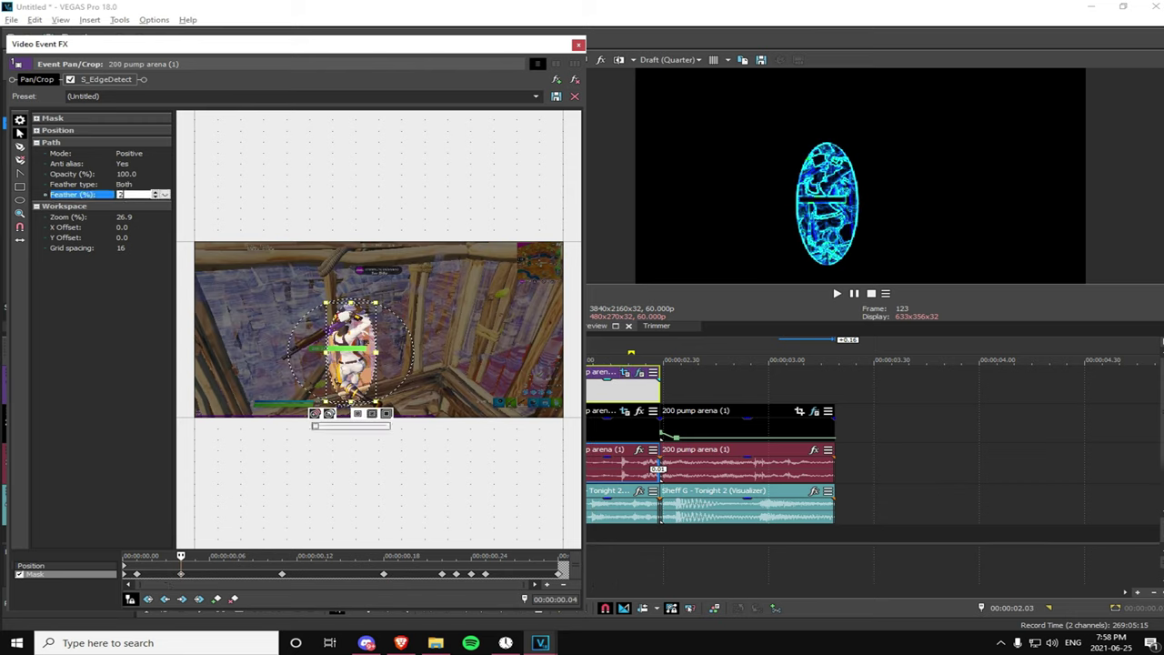
text(0)
key(Return)
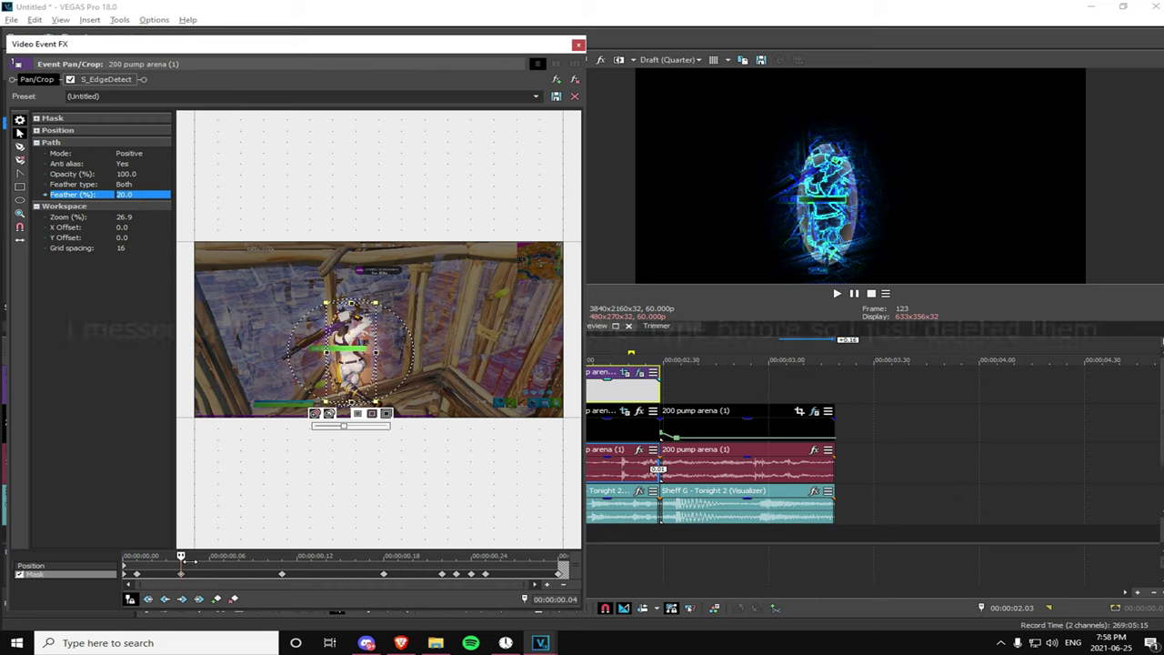
- Delete the three mask keyframes from 00:00:00.04 through 00:00:00.18 in the upper clip's Event Pan/Crop
right_click(181, 574)
click(226, 482)
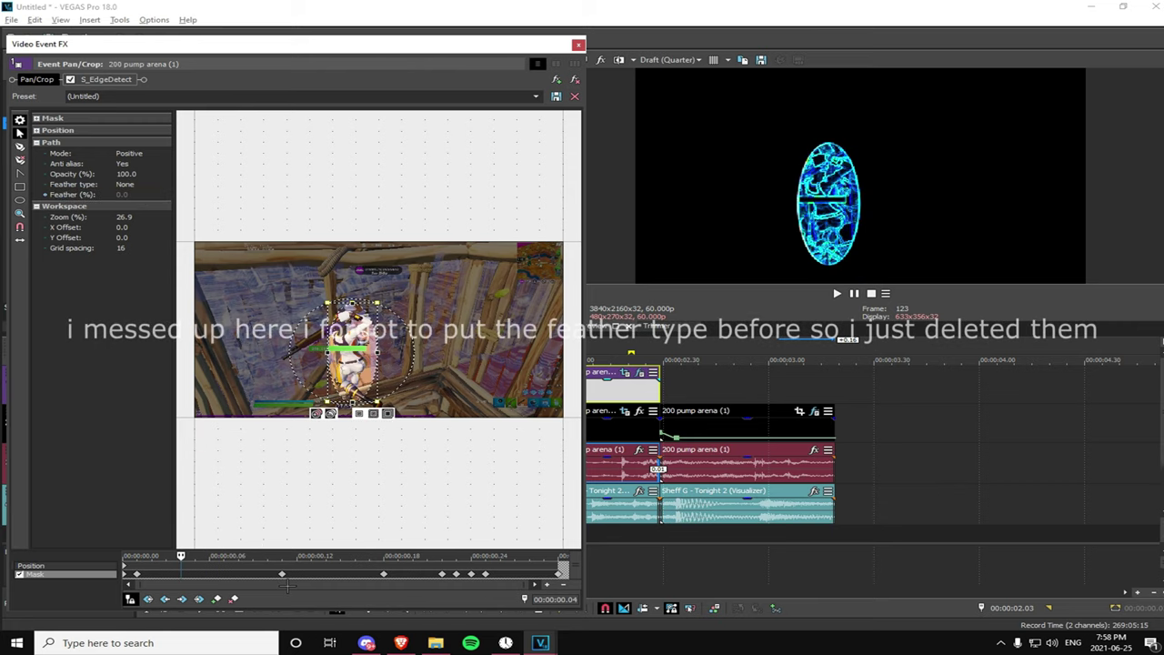
right_click(282, 574)
click(312, 486)
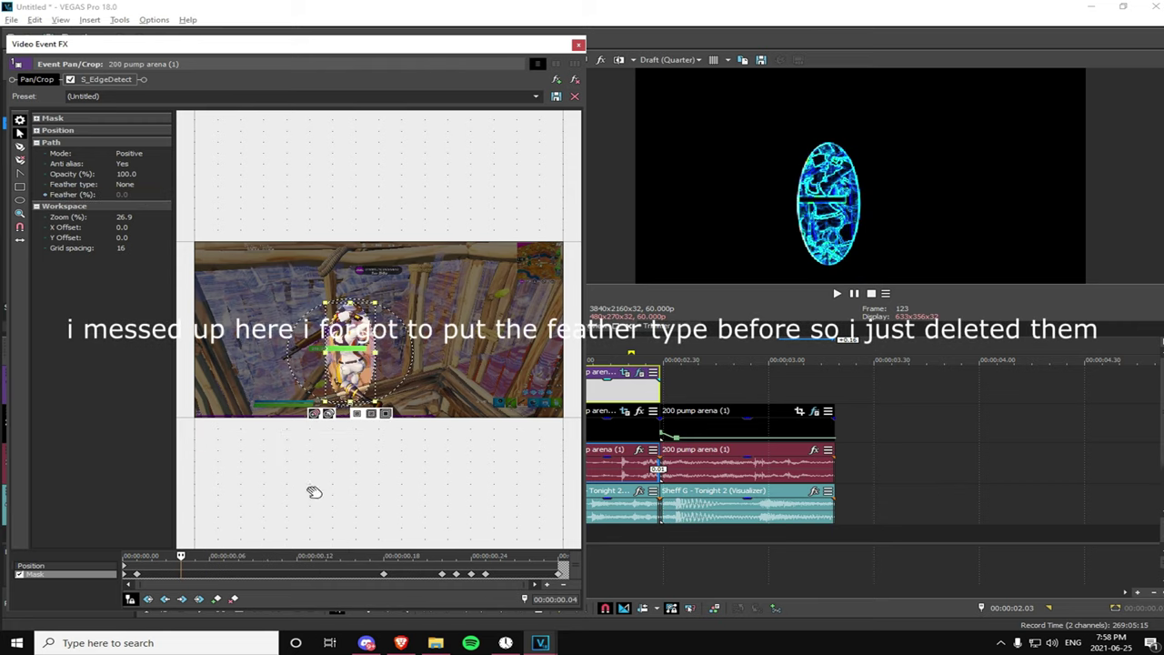
right_click(384, 574)
key(Escape)
right_click(341, 363)
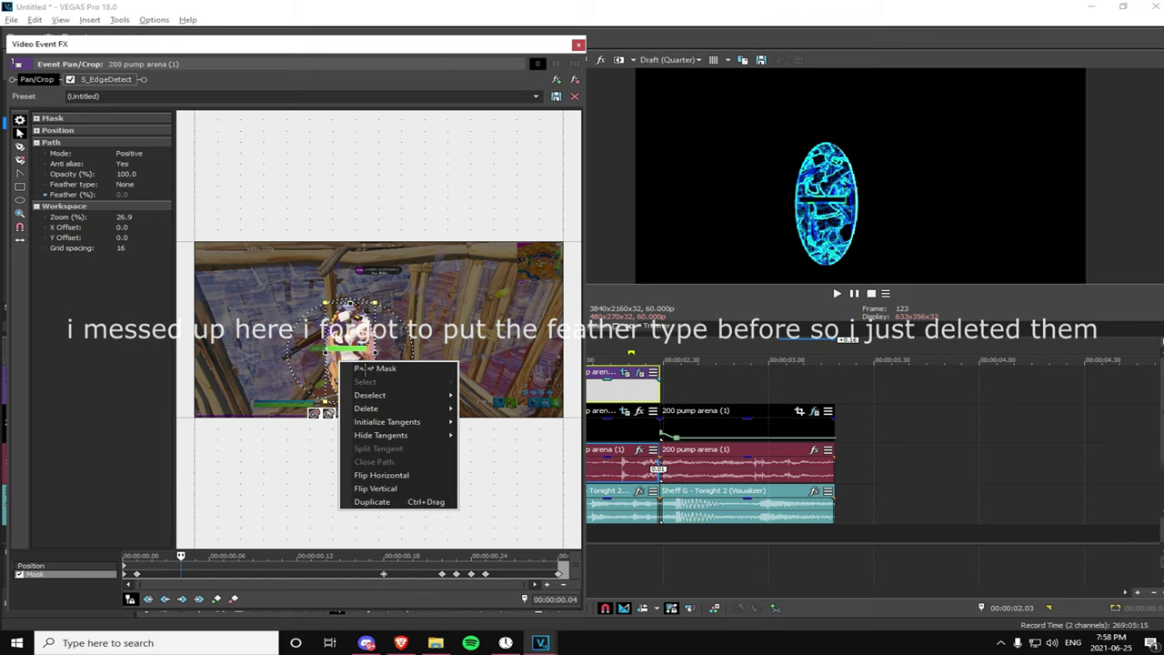
key(Escape)
right_click(384, 574)
click(421, 492)
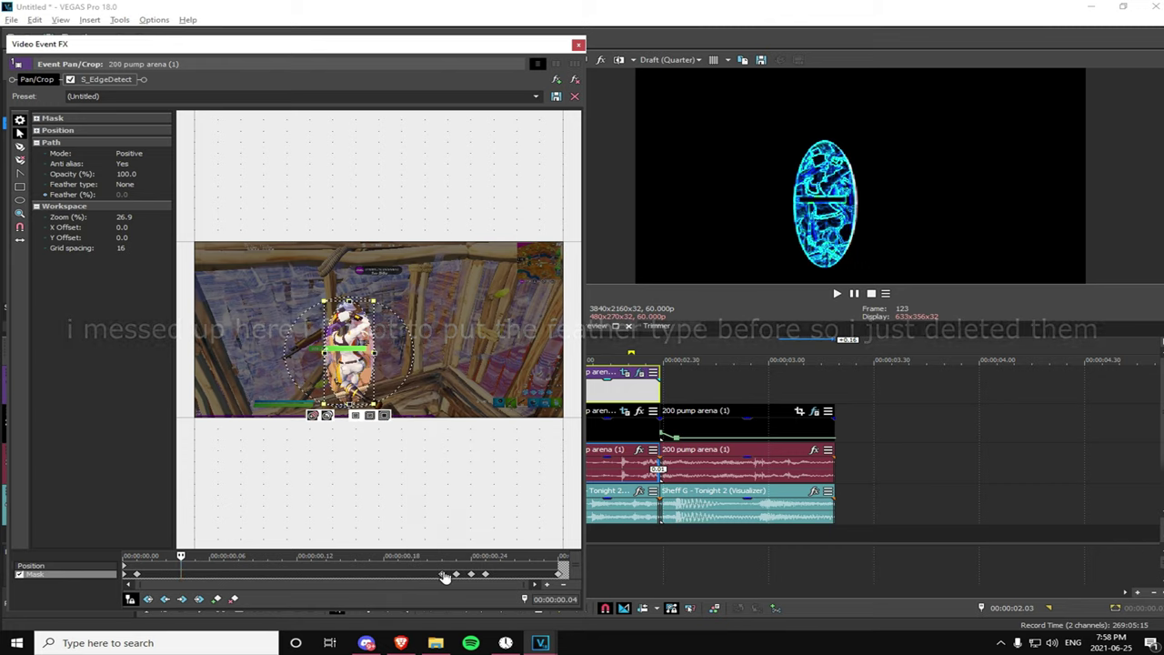
- Delete all mask keyframes after 00:00:00.18, including the one at the clip's end, and close the Event Pan/Crop settings
right_click(445, 576)
click(475, 479)
right_click(457, 574)
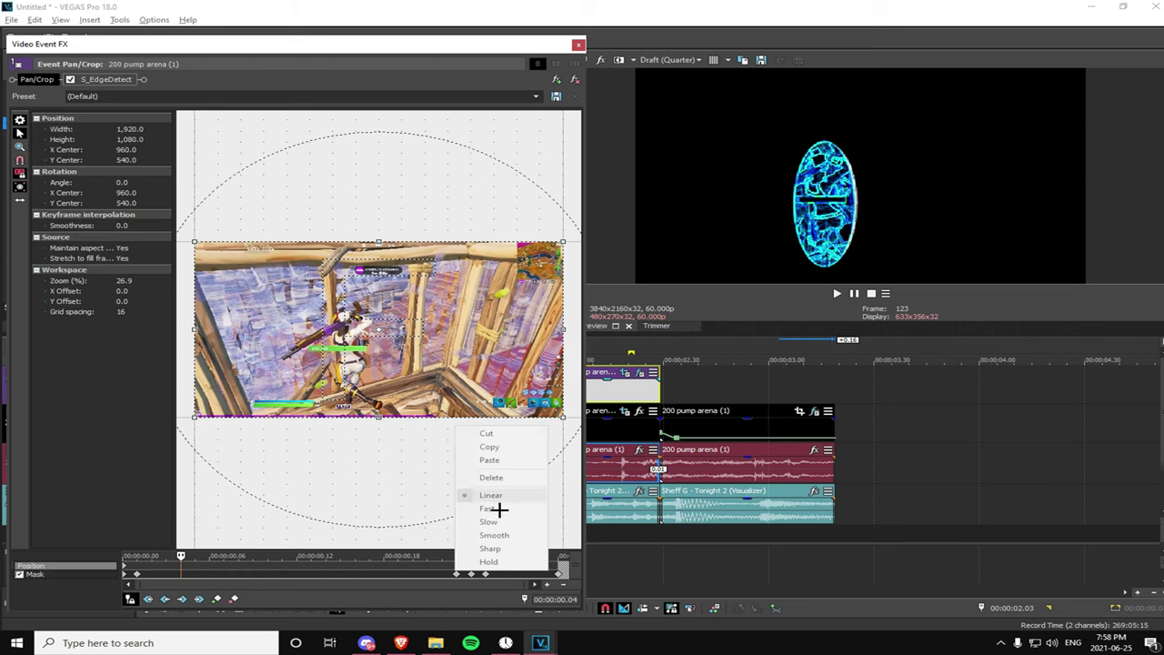
click(414, 574)
right_click(458, 574)
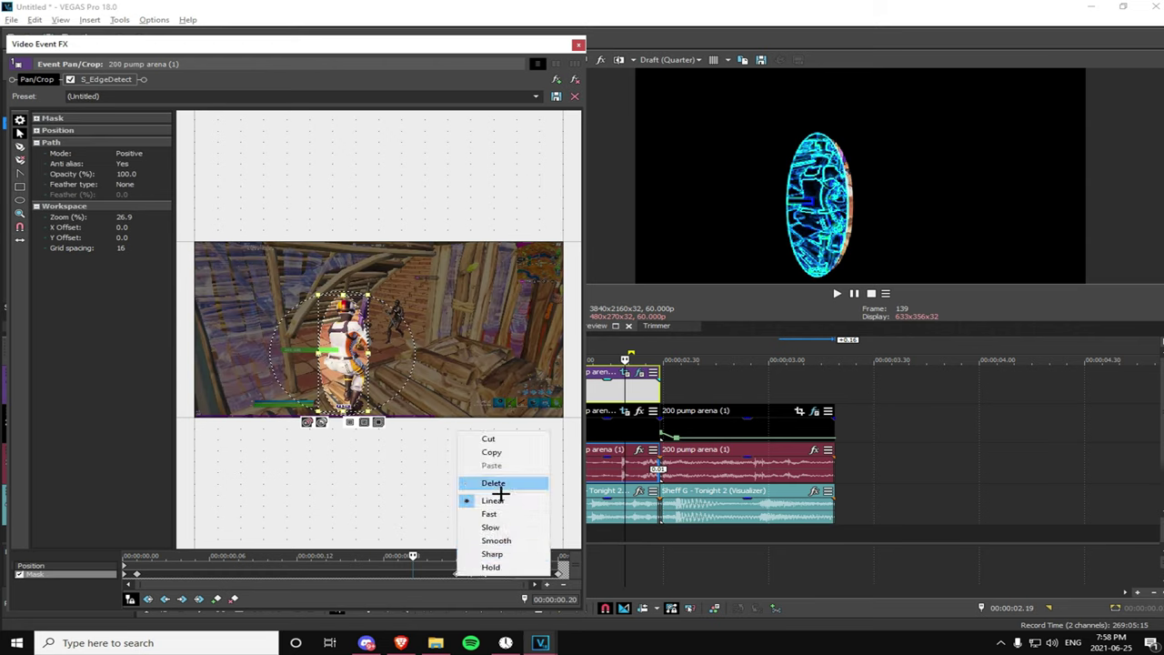
click(500, 485)
right_click(471, 575)
click(503, 487)
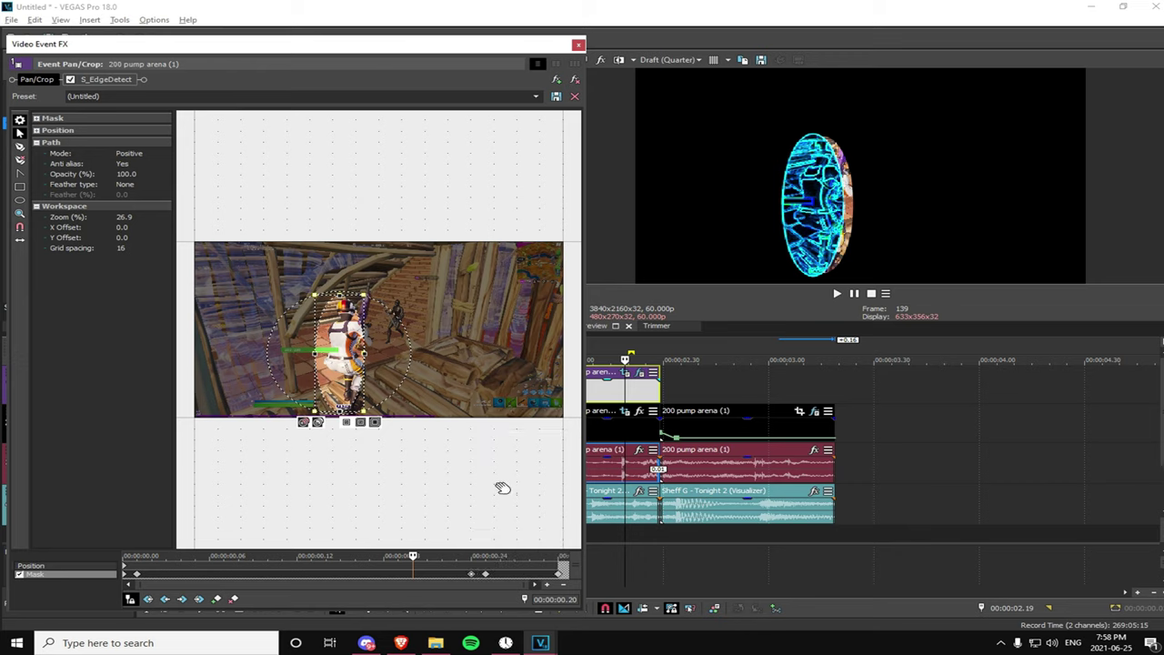
right_click(485, 574)
click(500, 480)
right_click(557, 573)
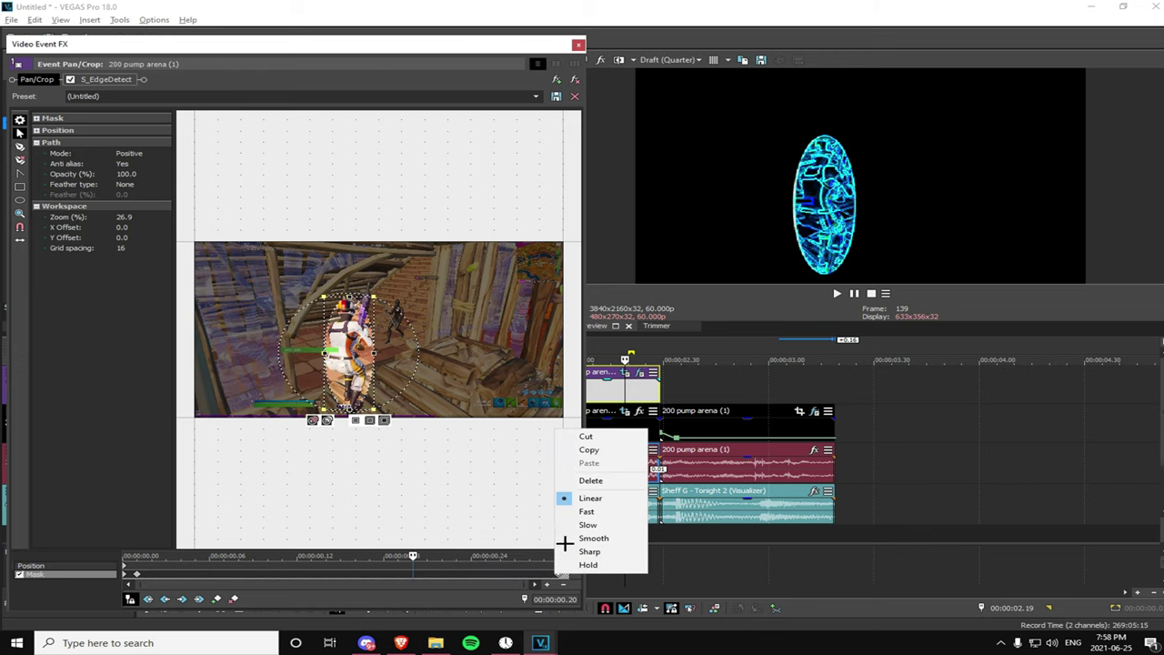
click(590, 480)
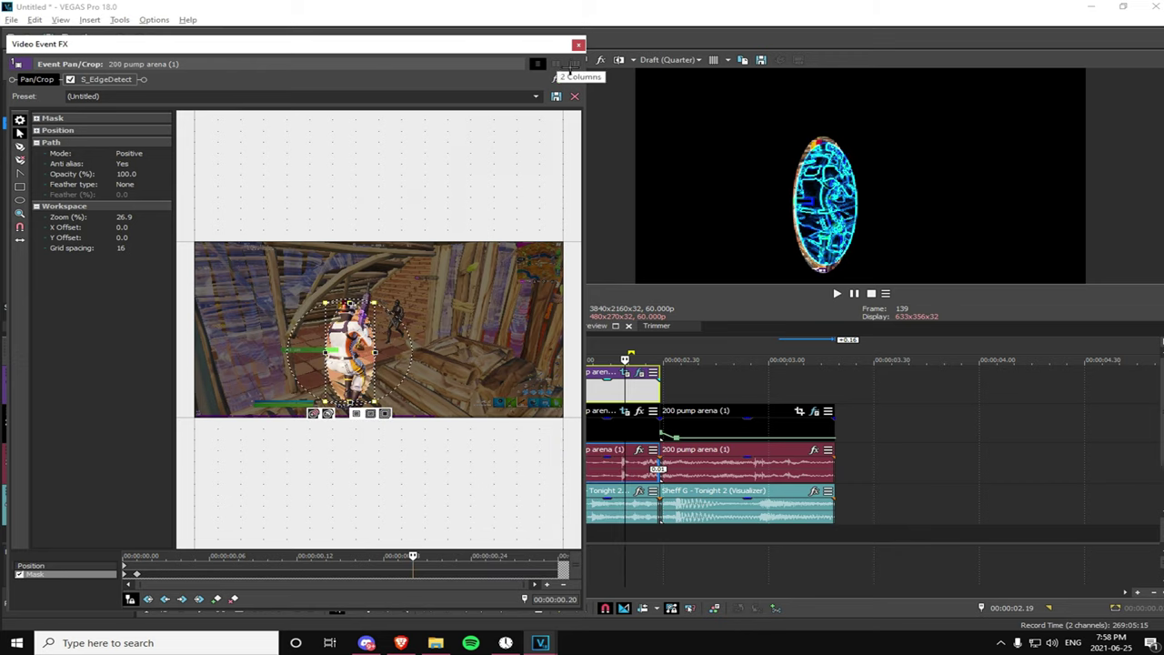
click(578, 45)
- Check the upper clip's opening frames and go to the 00:00:00.01 mask keyframe in its Event Pan/Crop
click(558, 386)
key(Right)
key(Right)
key(Right)
key(Right)
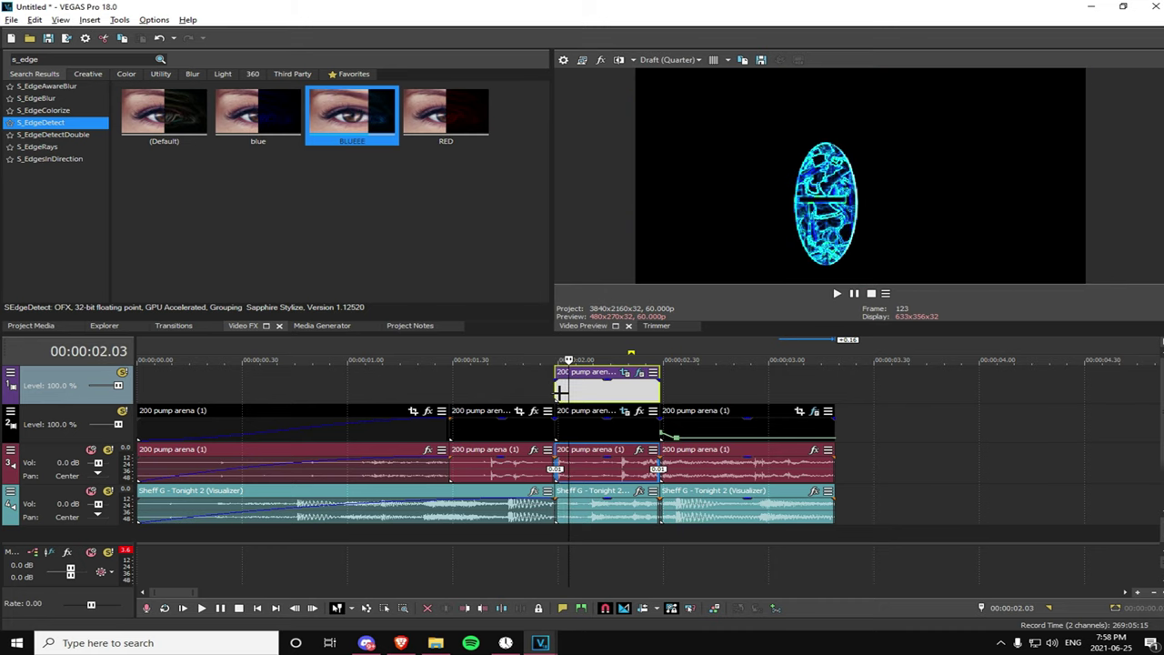
click(627, 373)
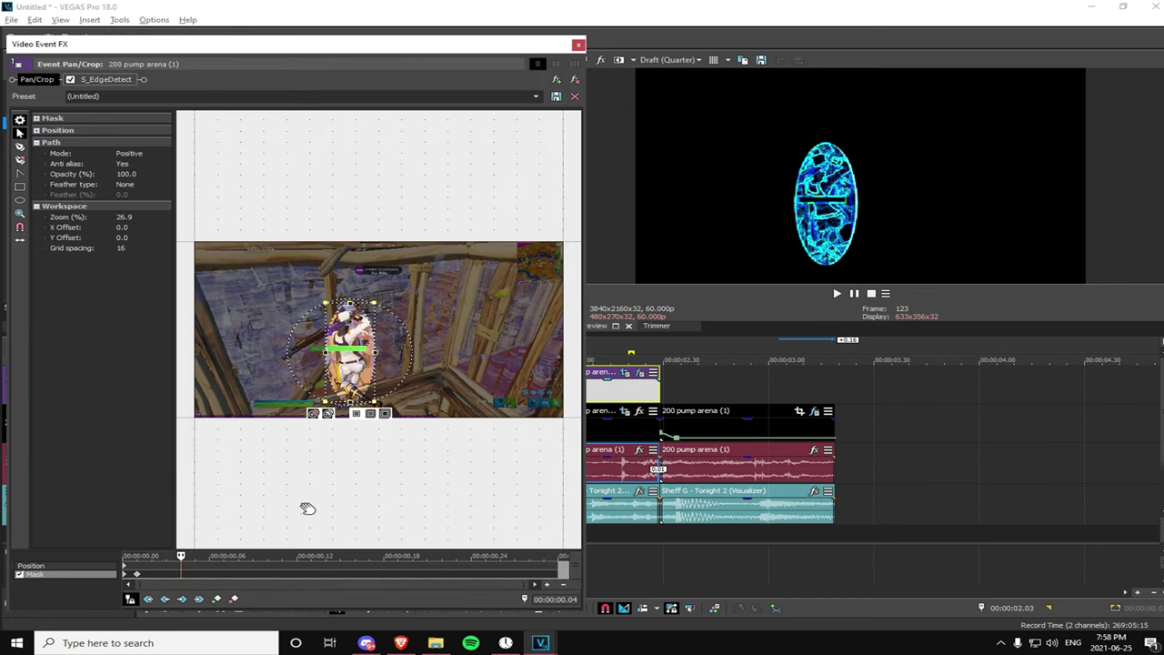
drag(181, 556, 113, 574)
key(Right)
key(Right)
key(Right)
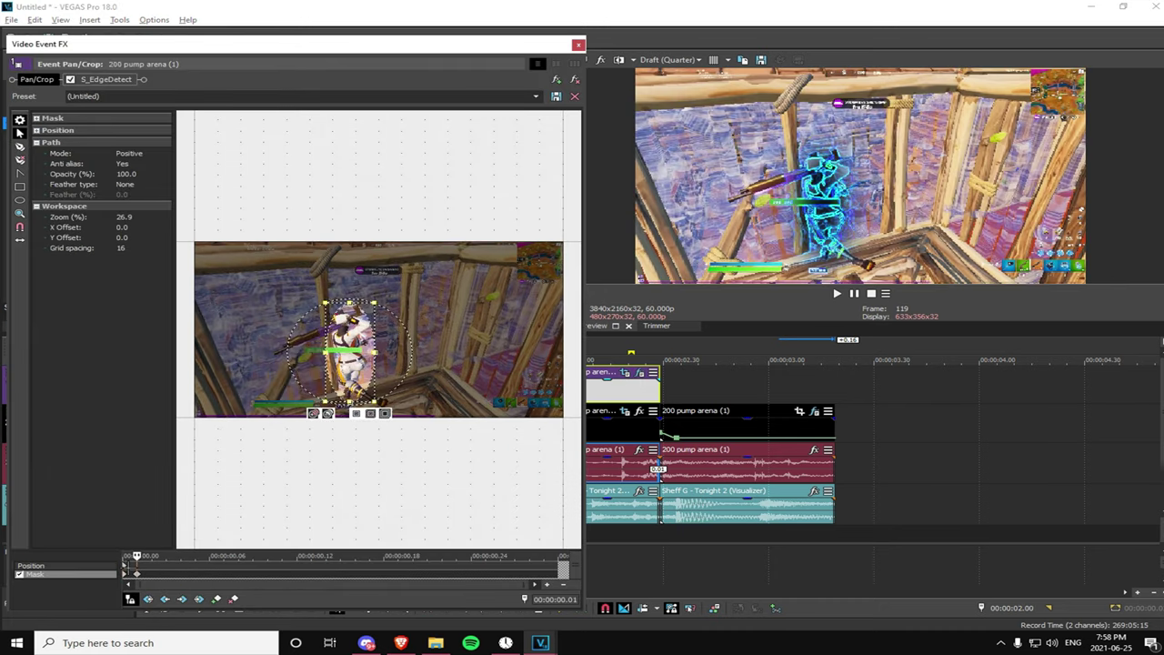
key(Left)
drag(185, 556, 172, 565)
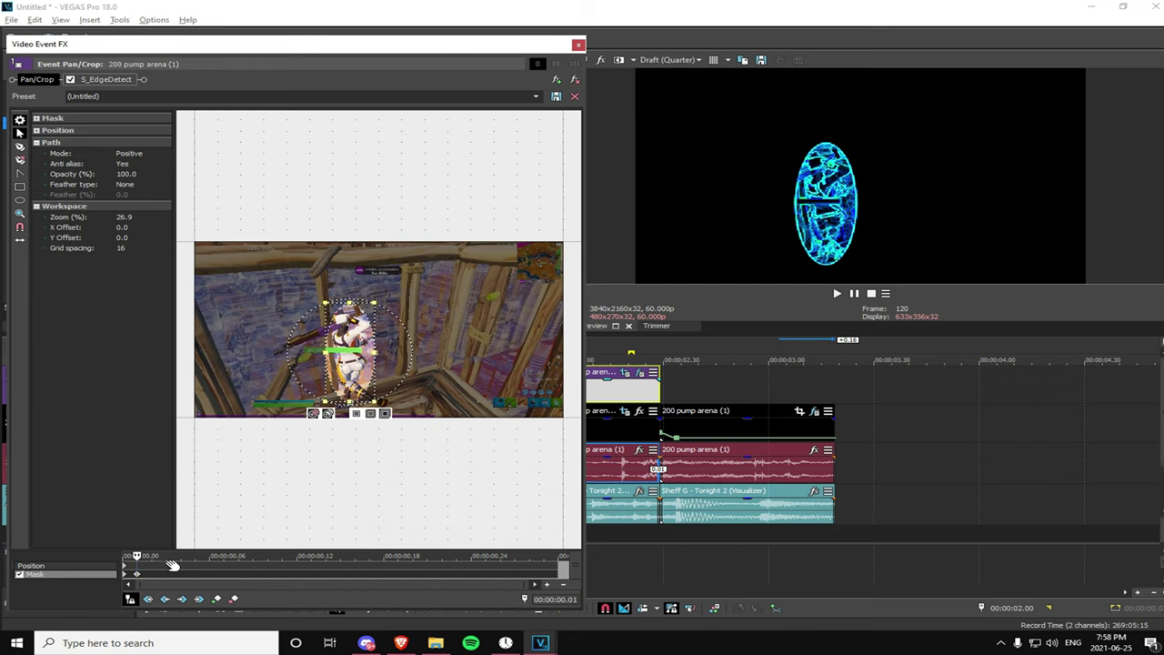
- Set the mask path's feather type to Both and its feather to 20% at the 00:00:00.01 keyframe
click(129, 183)
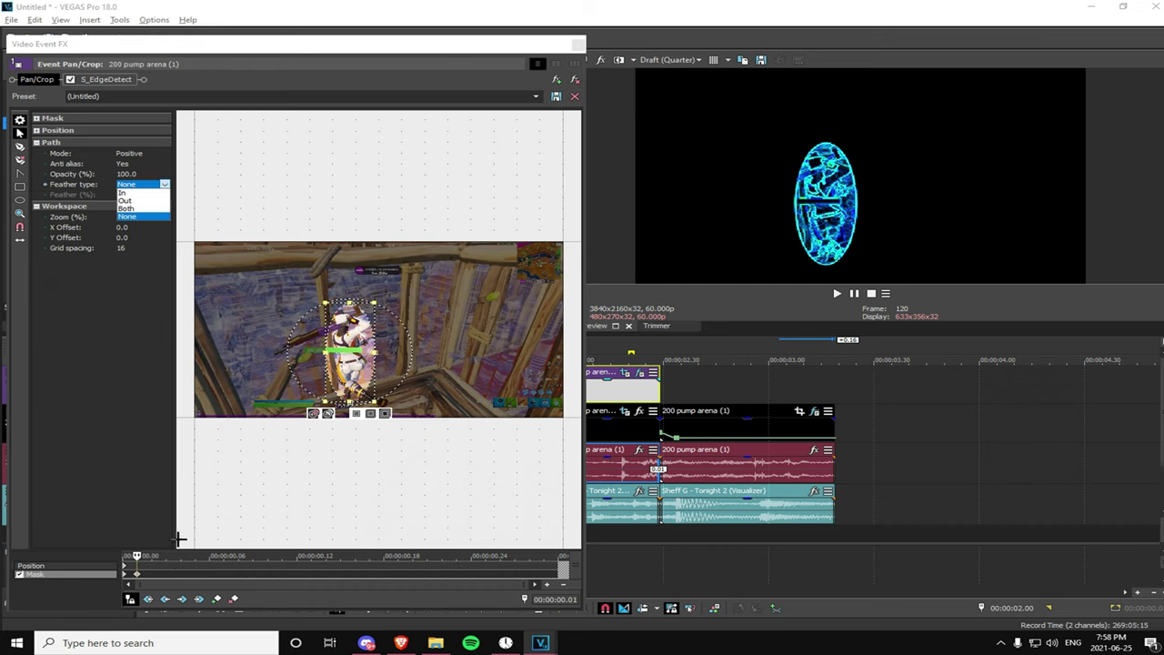
click(150, 561)
click(126, 565)
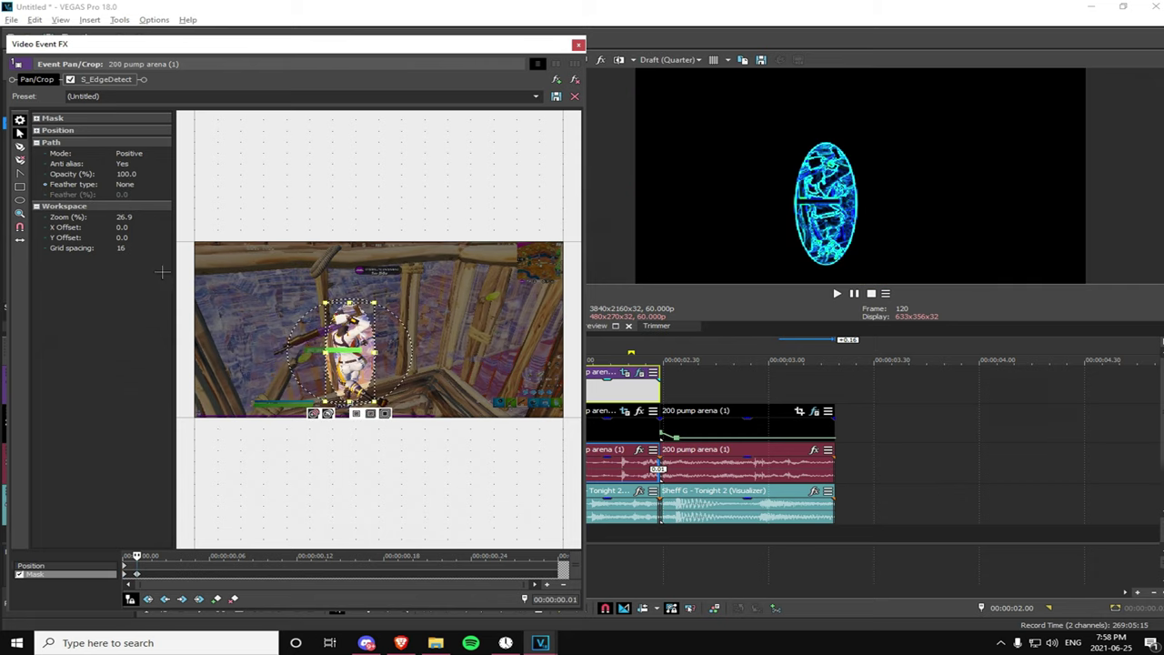
click(129, 184)
click(134, 193)
click(135, 186)
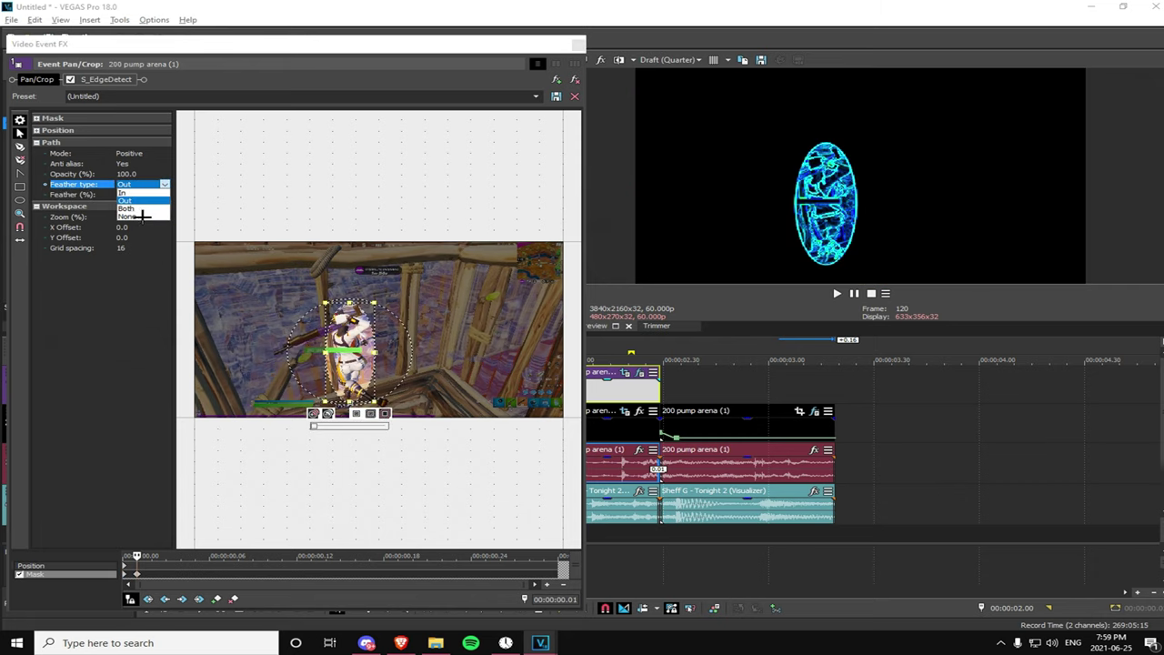
click(139, 211)
click(140, 196)
text(20)
key(Return)
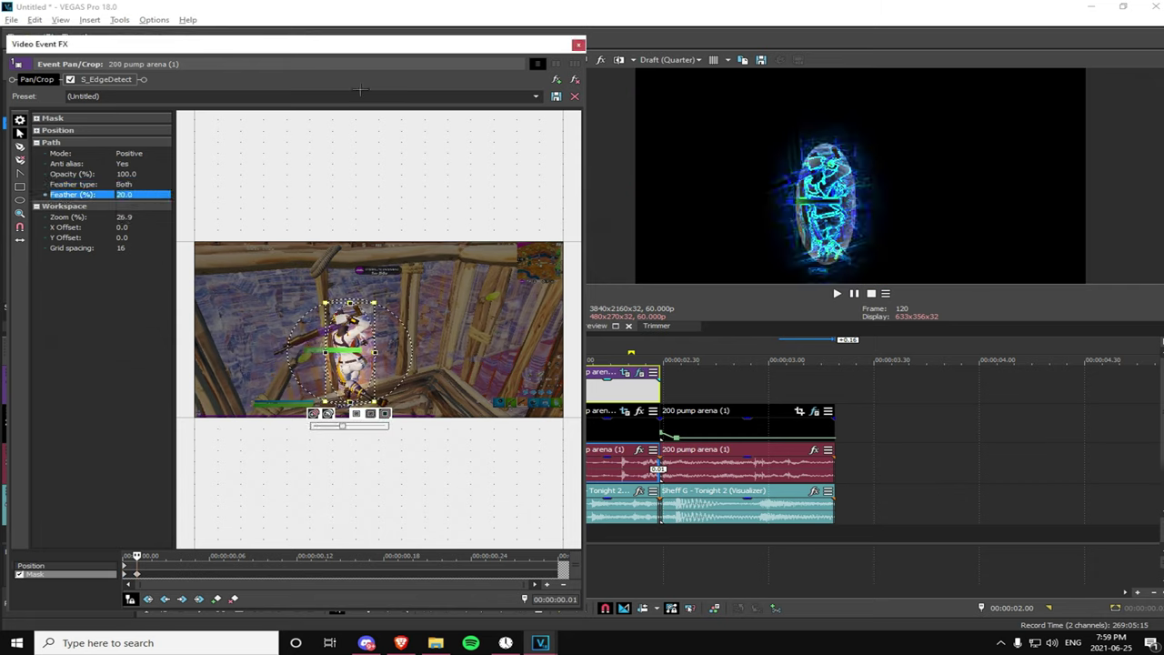
- Shift the mask slightly left over the character at 00:00:00.01, close the Event Pan/Crop settings and preview the clip
drag(357, 343, 352, 346)
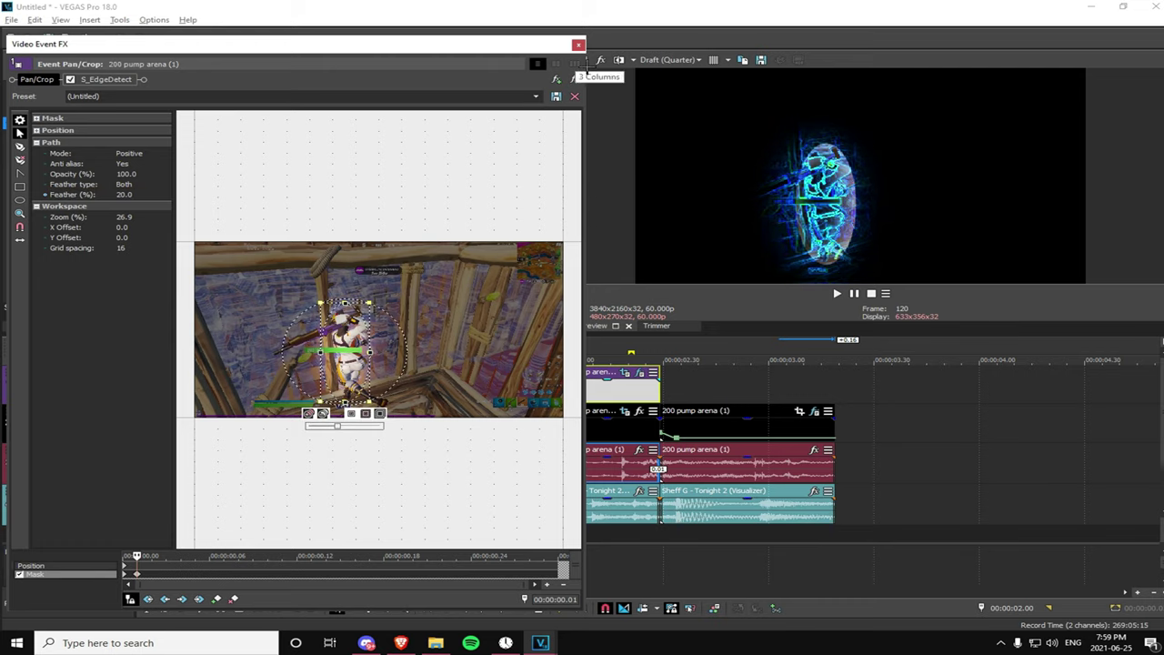
click(578, 44)
key(space)
key(space)
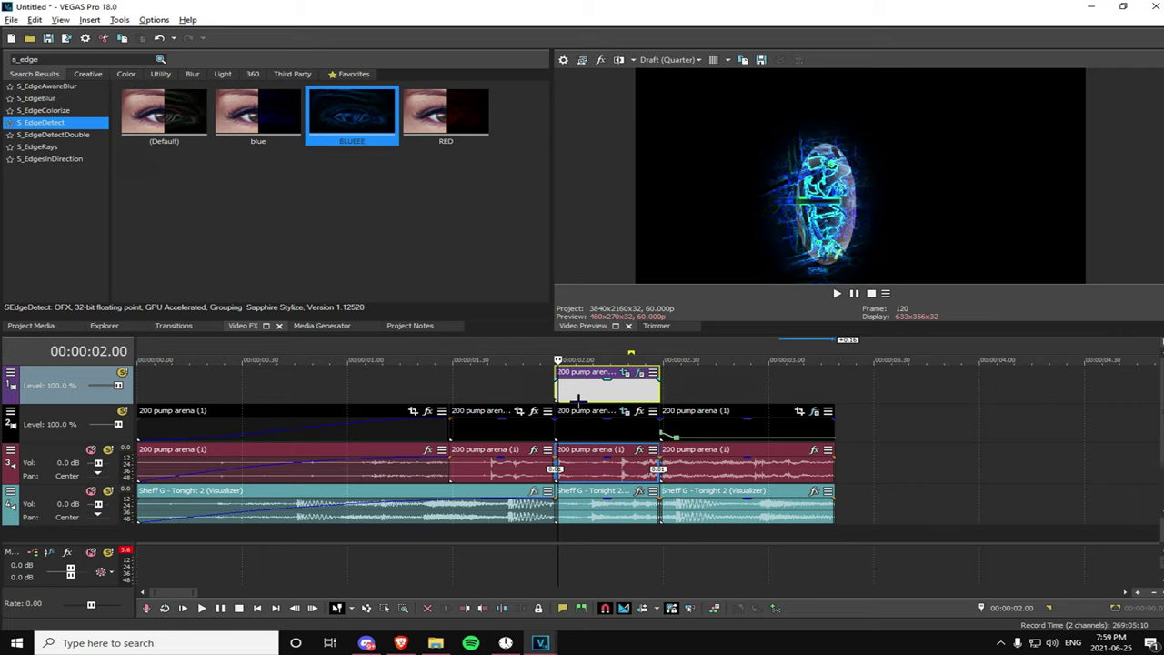
- In the lower clip's Event Pan/Crop, delete all mask keyframes after 00:00:00.18, including the one at the clip's end
key(Left)
click(624, 410)
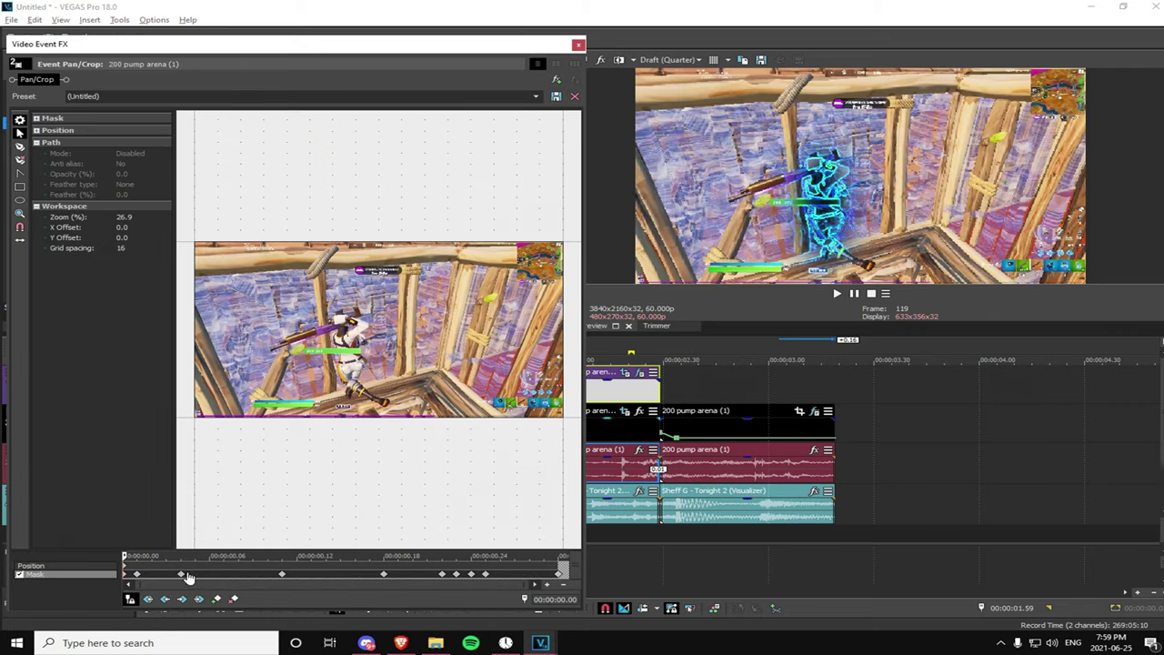
right_click(487, 574)
click(518, 483)
right_click(558, 574)
click(522, 546)
right_click(471, 574)
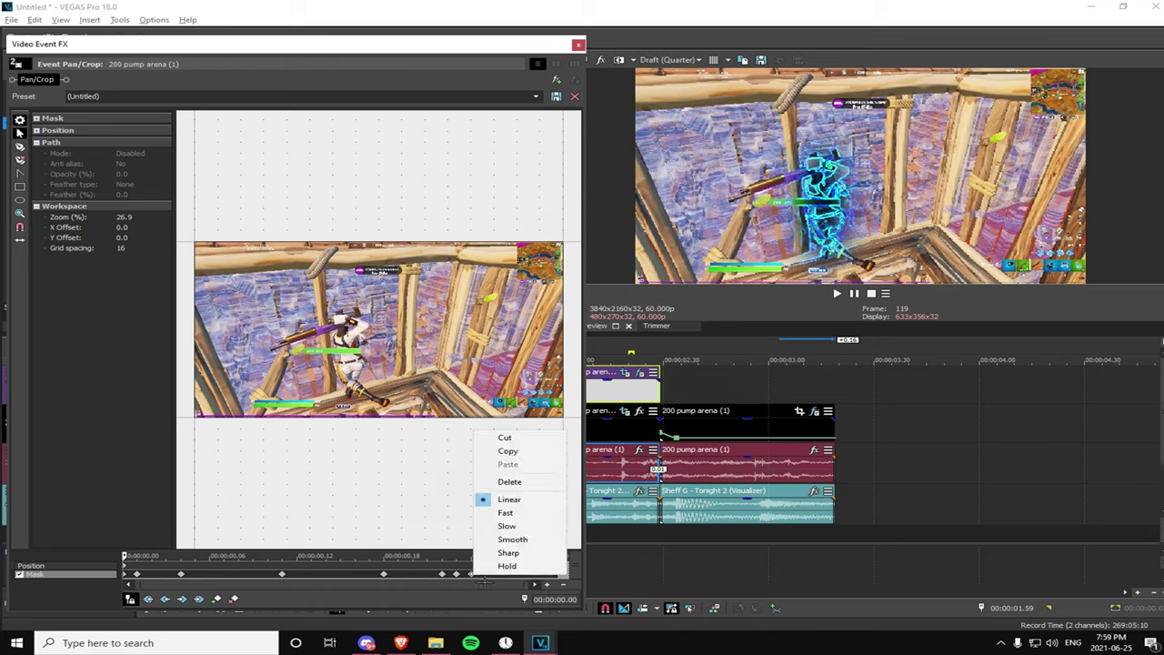
click(505, 483)
right_click(456, 574)
click(474, 483)
right_click(443, 575)
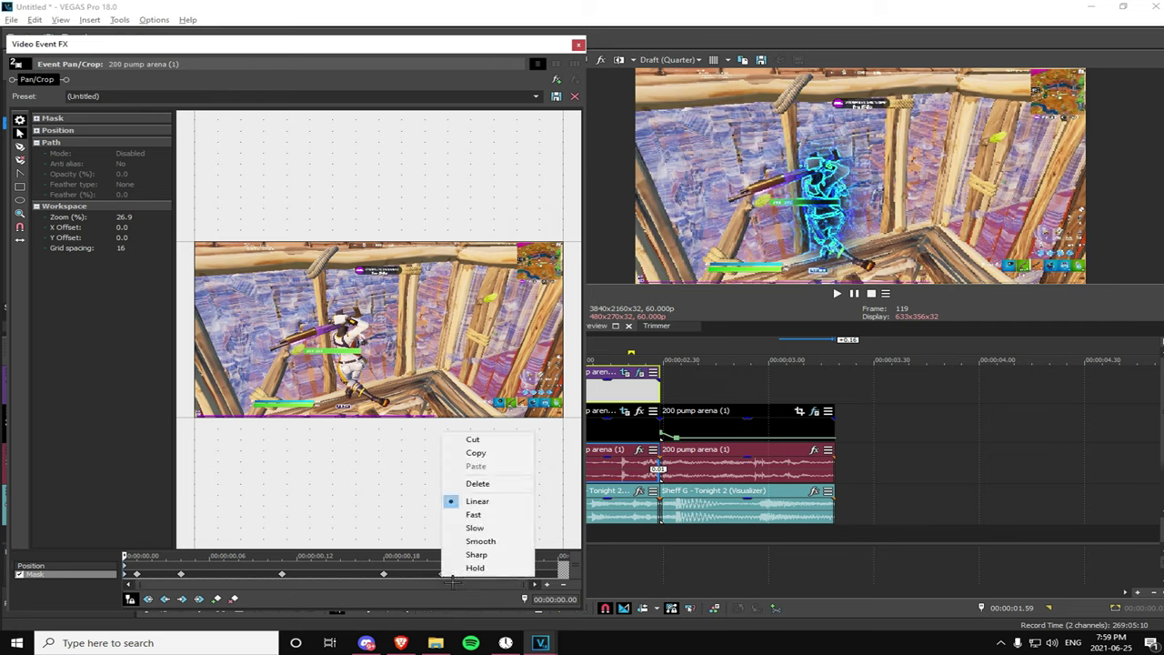
click(468, 485)
- Delete the mask keyframes from 00:00:00.01 through 00:00:00.18 in the lower clip's Event Pan/Crop, and close the settings
right_click(384, 574)
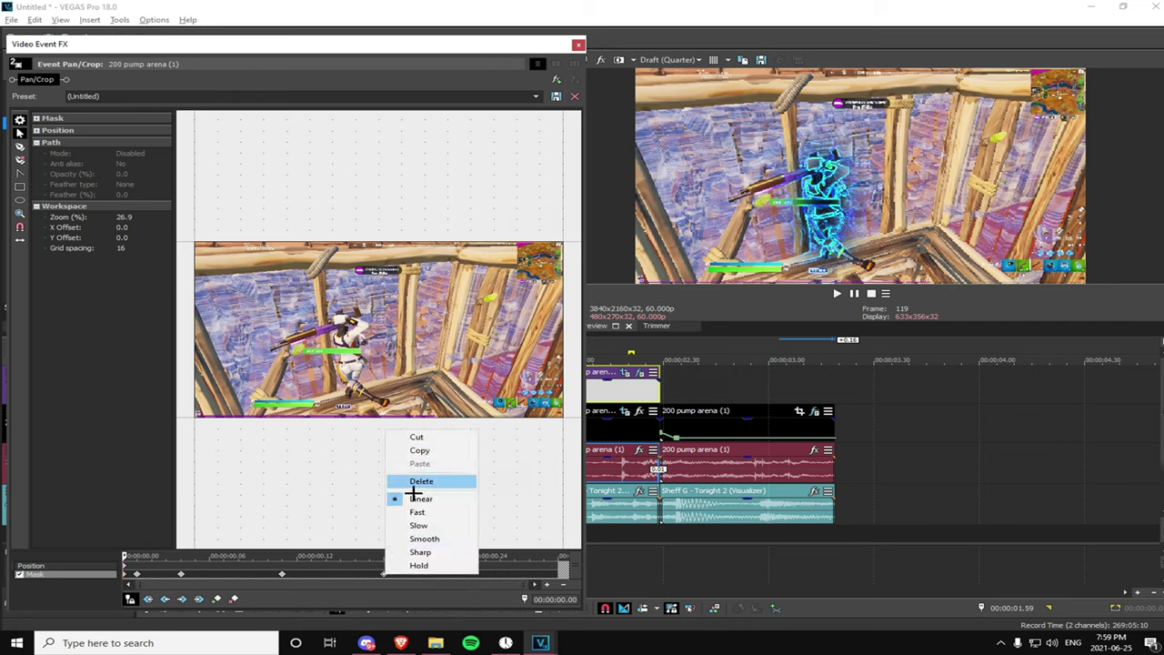
click(400, 483)
right_click(284, 576)
click(329, 483)
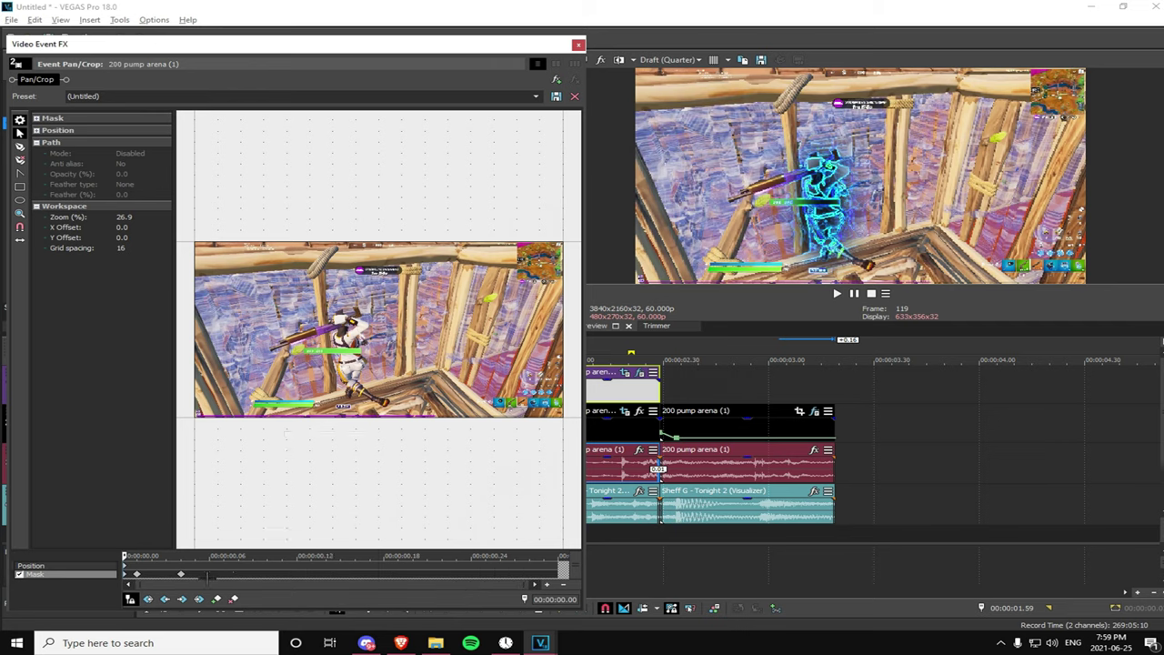
right_click(186, 576)
click(223, 481)
right_click(138, 574)
click(187, 482)
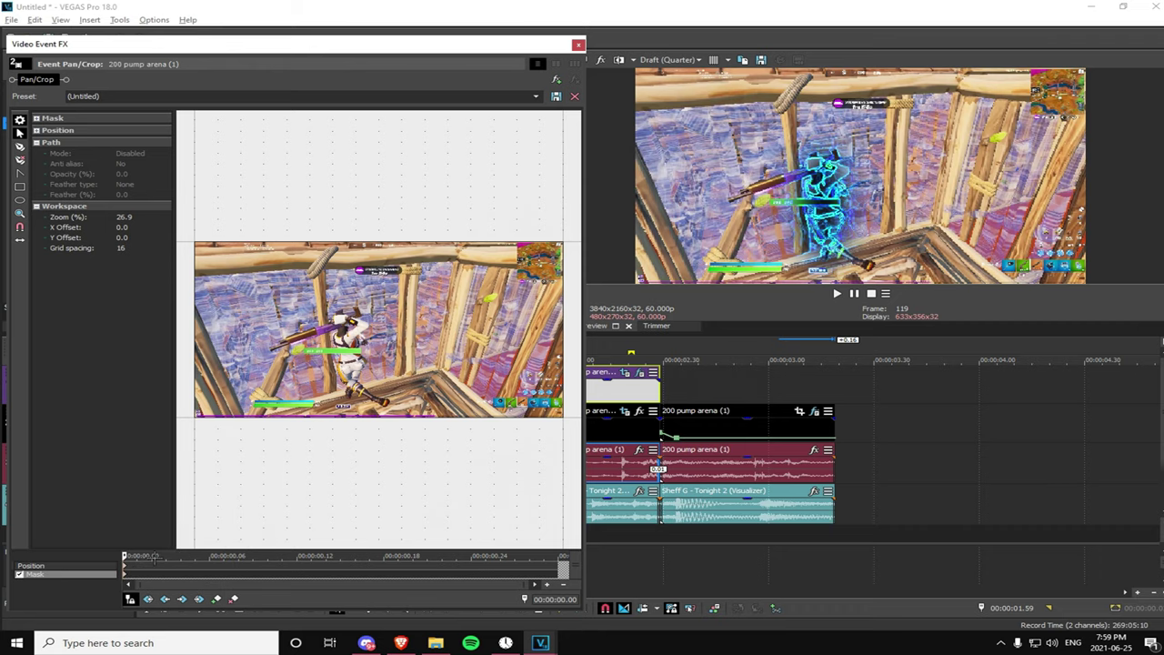
click(578, 44)
- Play and step back and forth through the overlaid clips to check the blue outline frame by frame
key(space)
key(space)
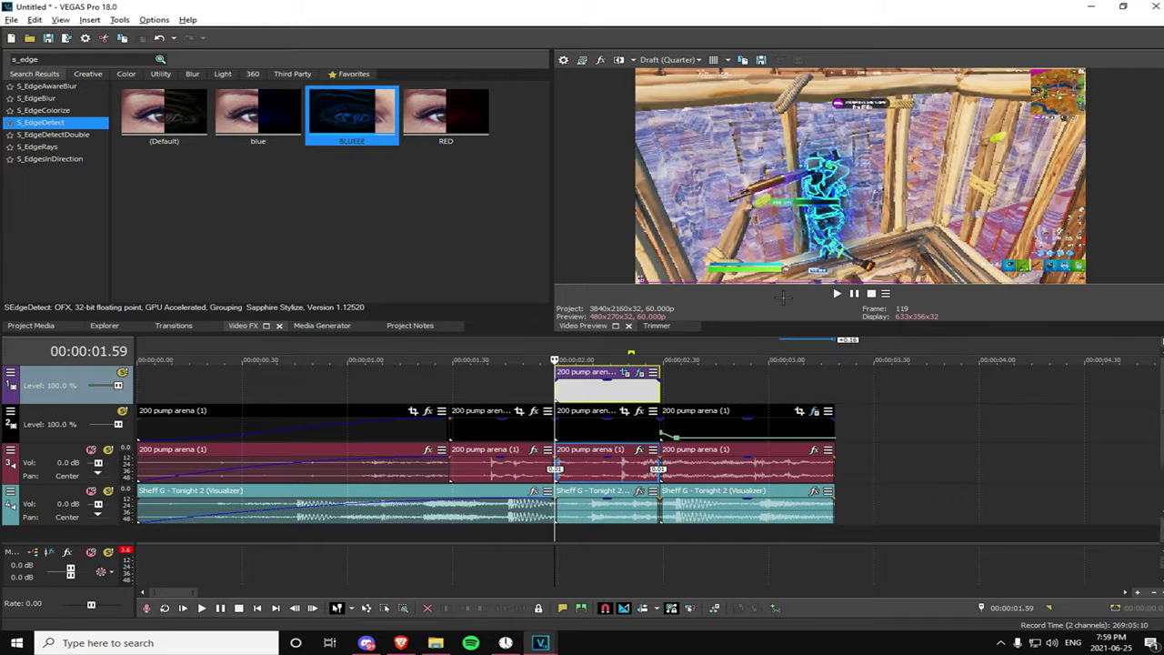
key(Right)
key(Right)
key(Right)
key(Right)
key(Right)
key(Right)
key(Right)
key(Right)
key(Right)
key(Right)
key(Right)
key(Right)
key(Right)
key(Right)
key(Right)
key(Right)
key(Right)
key(Right)
key(Right)
key(Right)
key(Left)
key(Left)
key(Left)
key(Left)
key(Left)
key(Left)
key(Left)
key(Left)
key(Left)
key(Left)
key(Left)
key(Left)
key(Left)
key(Left)
key(Left)
key(Left)
key(Left)
key(Left)
key(Left)
key(Left)
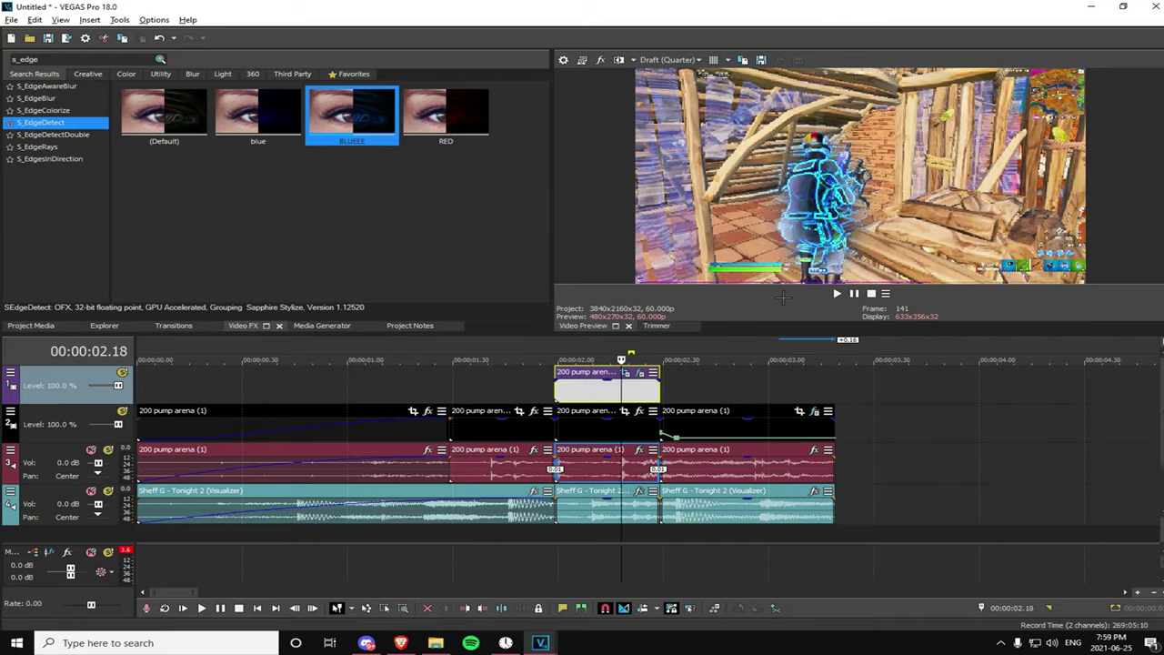
key(Right)
key(Right)
key(Right)
key(Right)
key(Right)
key(Right)
key(Right)
key(Right)
key(Right)
key(Right)
key(Right)
key(Right)
key(Right)
key(Right)
key(Right)
key(Right)
key(Right)
key(Right)
key(Right)
key(Right)
key(Right)
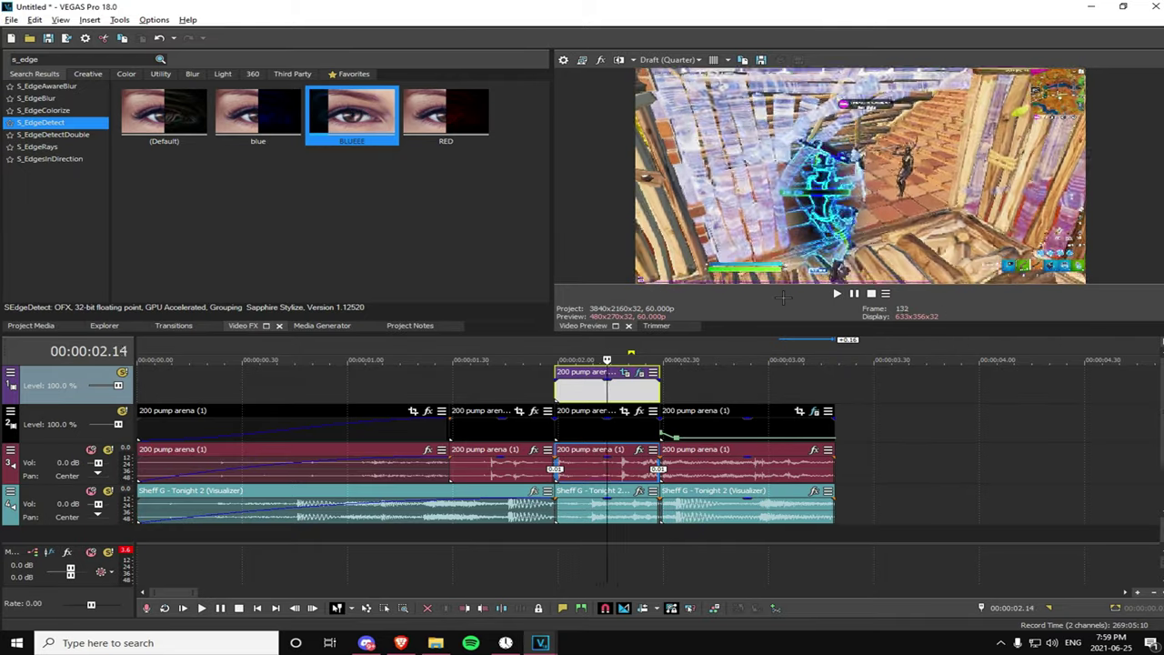
key(Left)
key(Left)
key(Left)
key(Left)
key(Left)
key(Left)
key(Left)
key(Left)
key(Left)
key(Left)
key(Left)
key(Left)
key(Left)
key(Left)
key(Left)
key(Left)
key(Left)
key(Left)
key(Left)
key(Left)
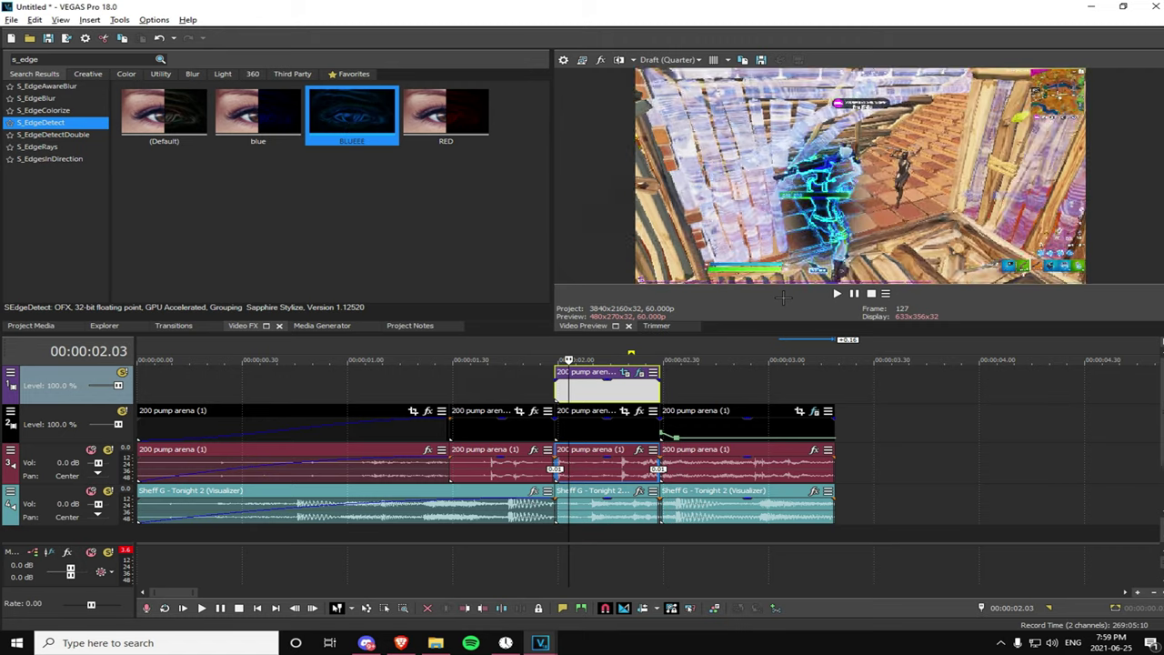
- Review the upper clip's mask in Event Pan/Crop, close it, play the outlined section and return to its start
key(Down)
key(Right)
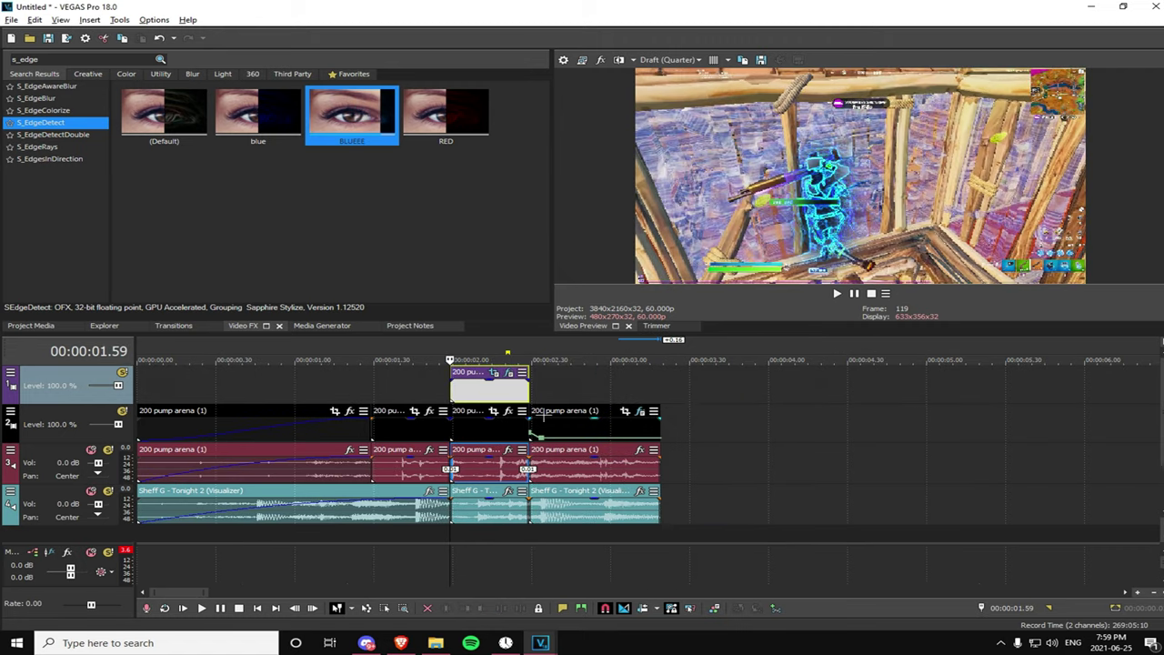
click(494, 372)
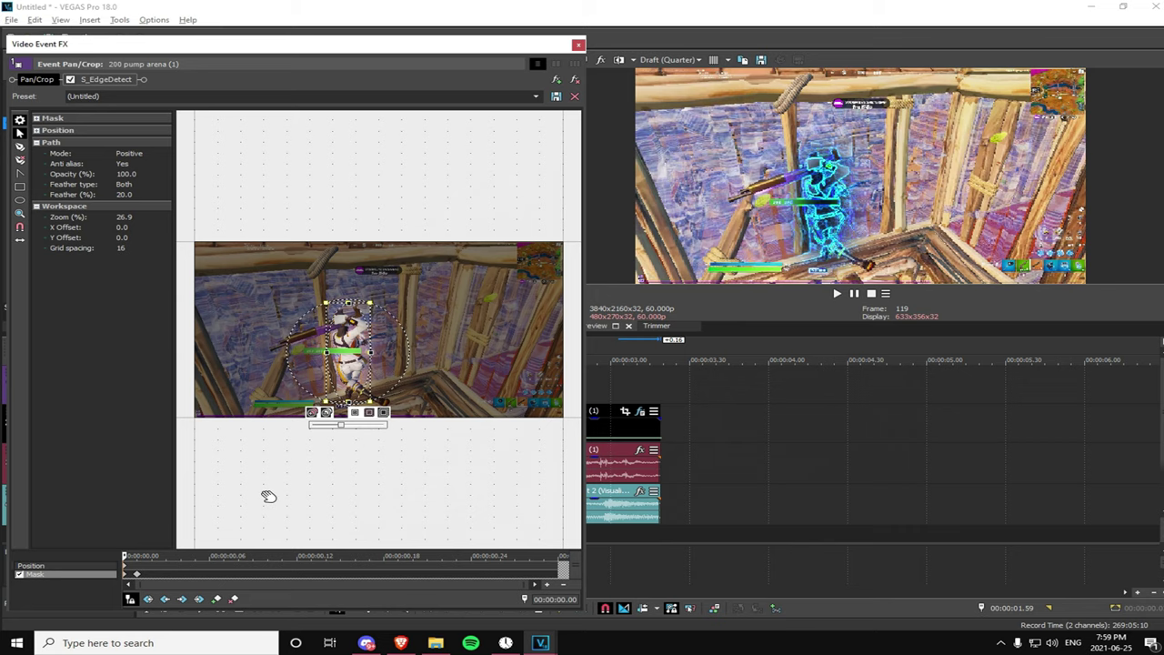
click(578, 45)
key(space)
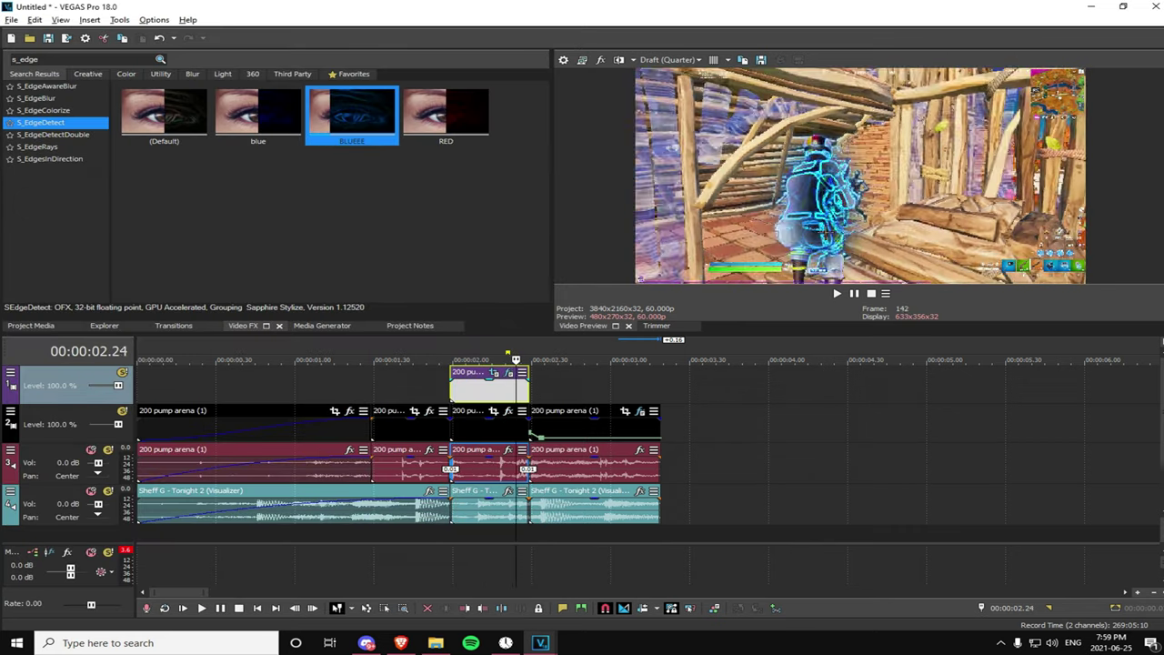
click(455, 391)
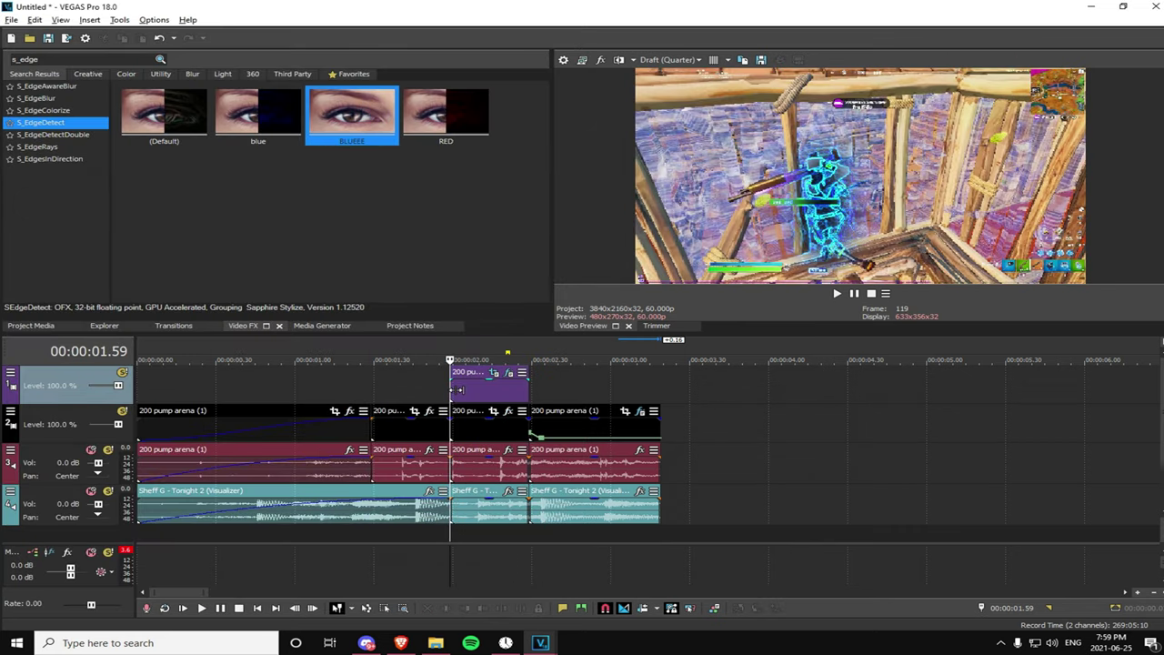
- Search the video effects for "black and whi" and select the Black and White effect
scroll(458, 391, up, 3)
key(Down)
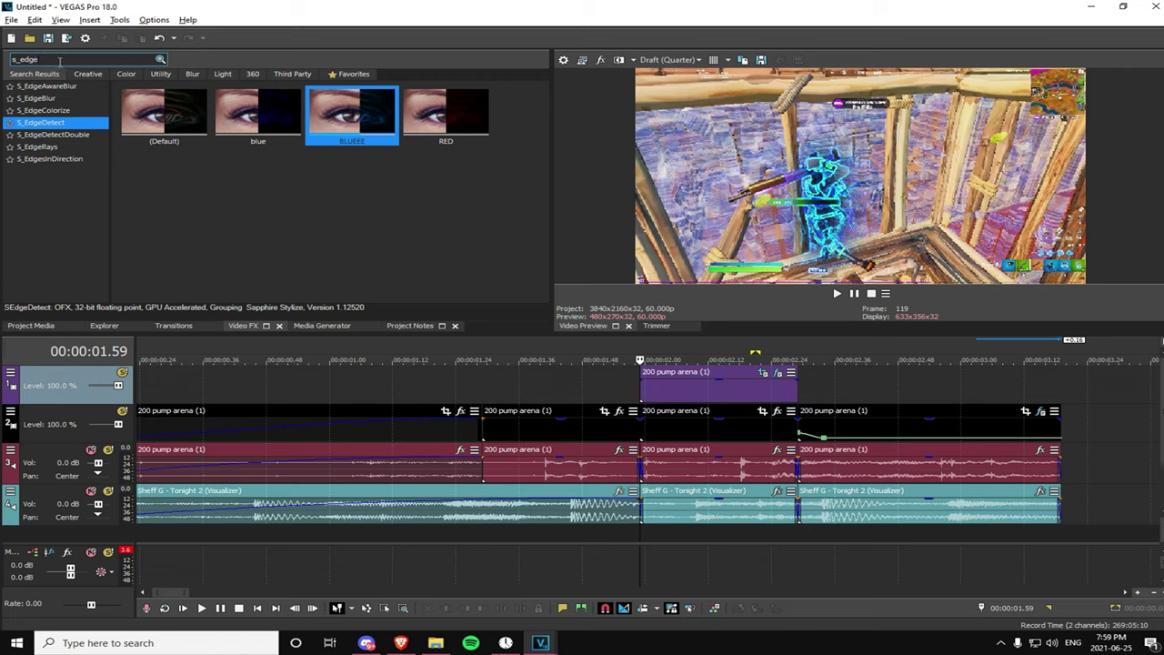
key(BackSpace)
key(BackSpace)
key(BackSpace)
key(BackSpace)
key(BackSpace)
key(BackSpace)
text(black)
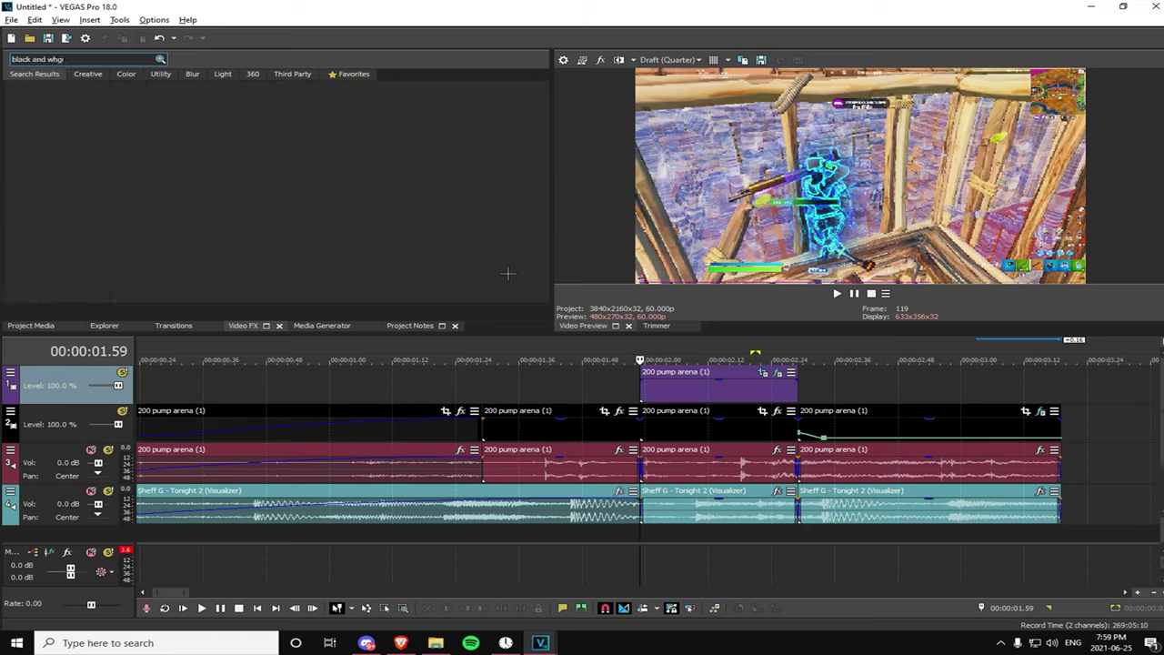
text( and whio)
key(BackSpace)
click(65, 88)
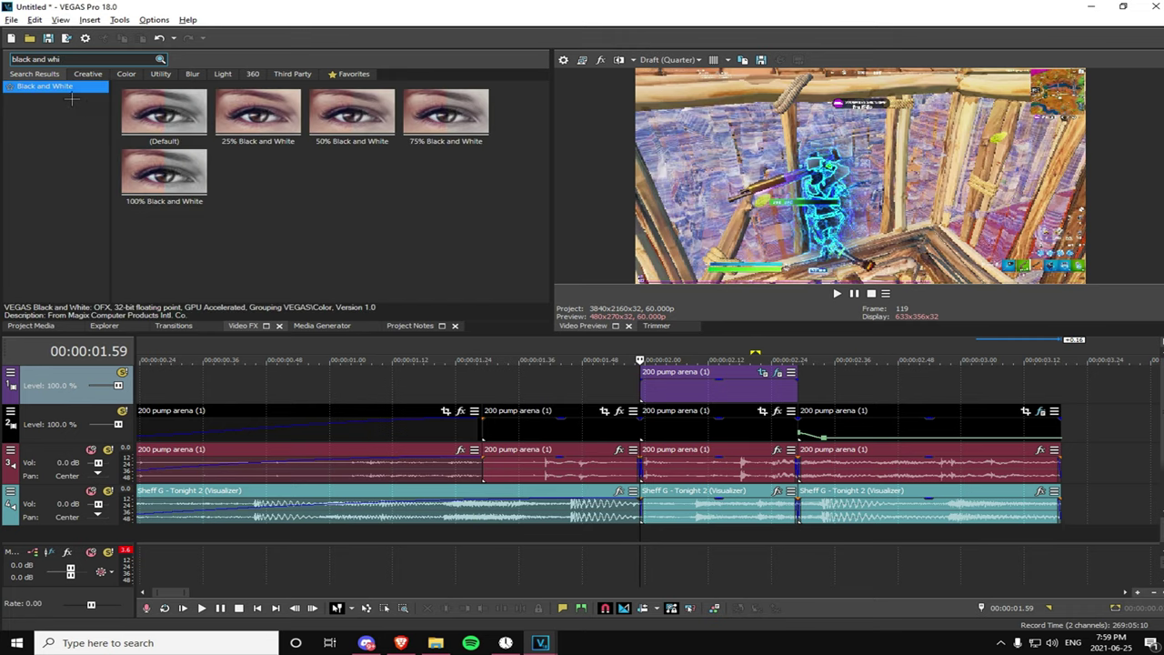
- Apply the default Black and White preset to the lower clip beneath the outline and set its blend amount to 0.000
drag(164, 114, 558, 388)
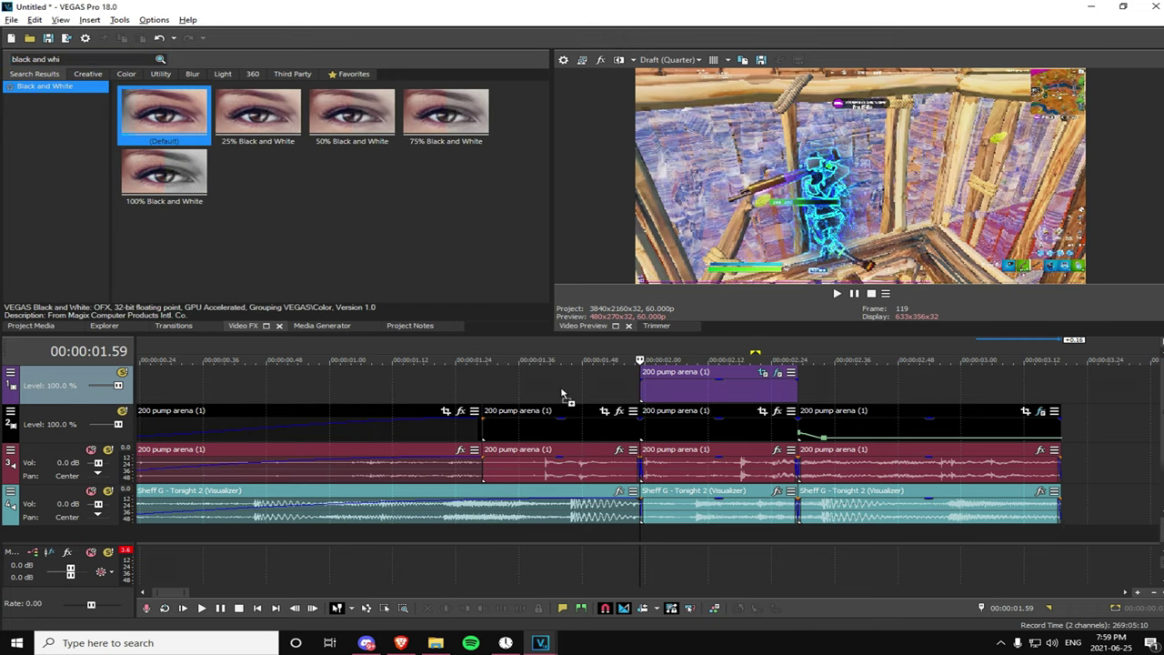
drag(668, 438, 669, 438)
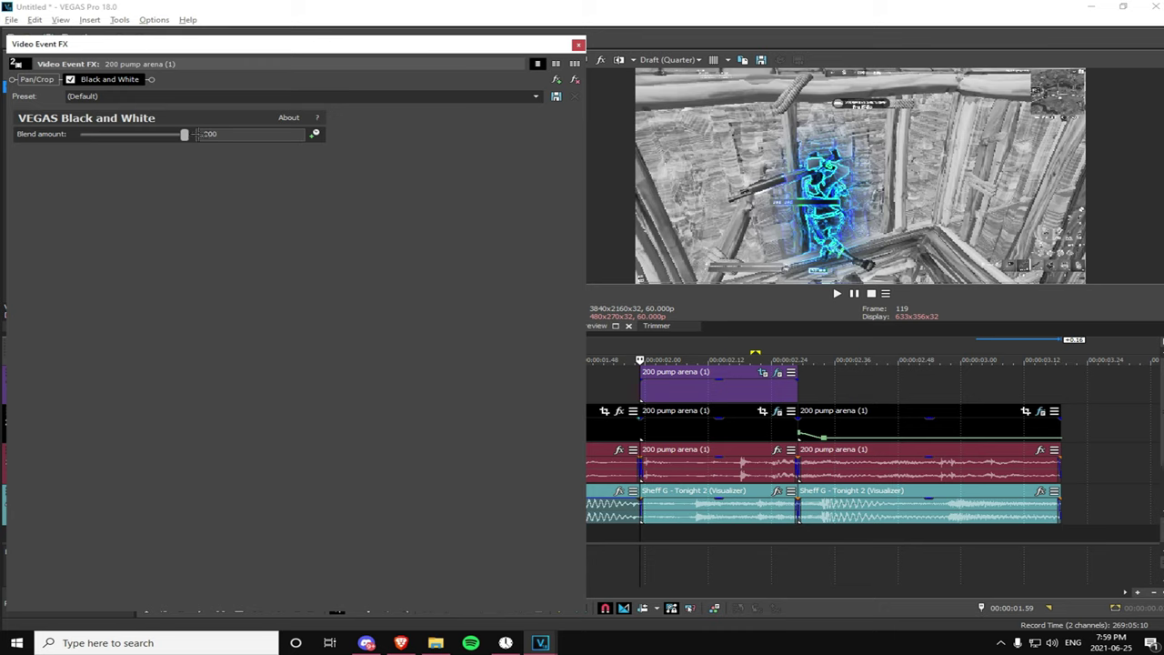
drag(196, 133, 22, 148)
drag(191, 64, 229, 31)
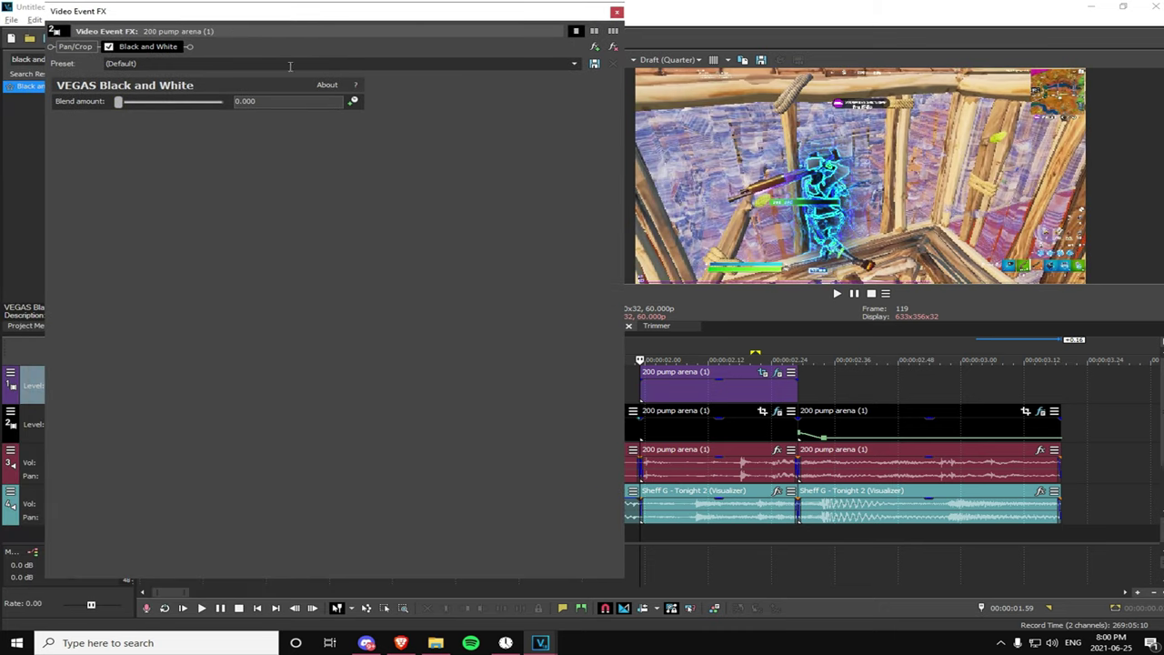
- Animate the Black and White blend amount, raising it to its maximum at 00:00:00.30, and close the effect settings
click(353, 101)
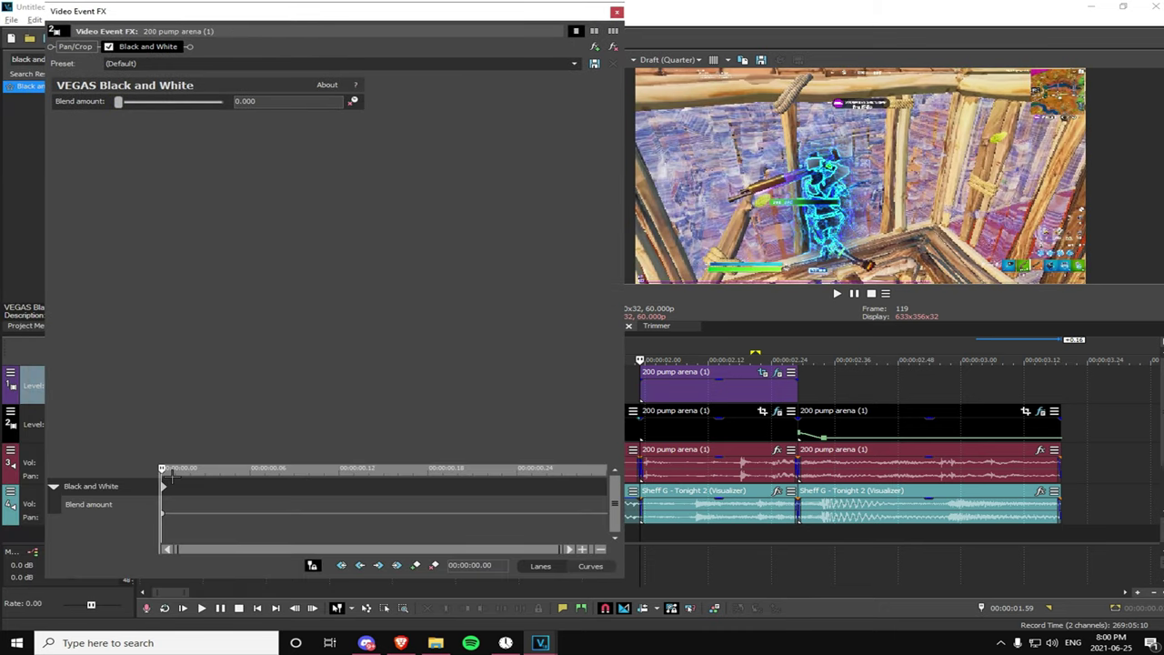
drag(168, 473, 610, 473)
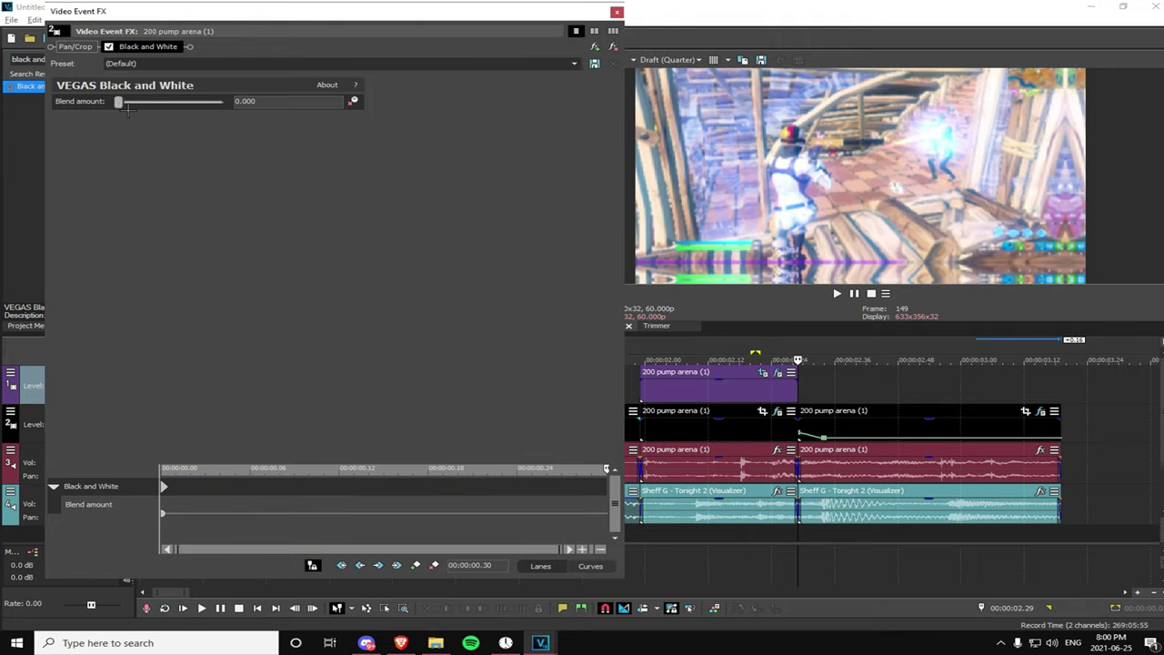
drag(127, 106, 507, 67)
click(616, 12)
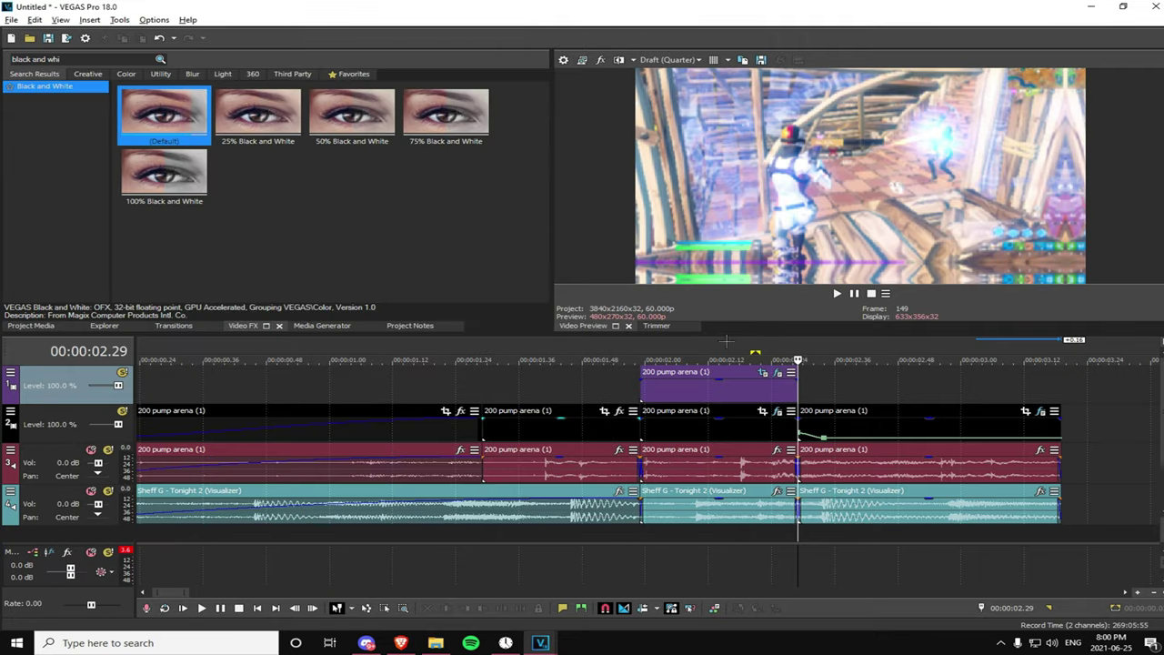
- Play the outlined section from just before its start to preview the black-and-white fade
click(634, 392)
key(space)
key(space)
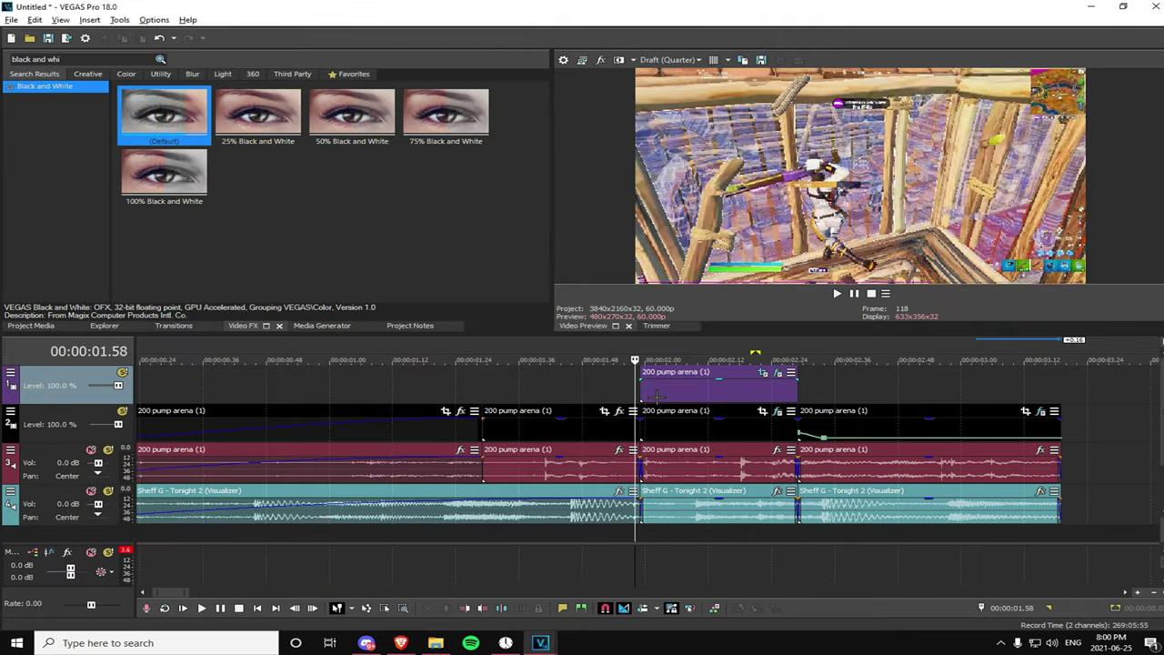
- Play the outlined section several times to review the outline and the black-and-white fade
key(space)
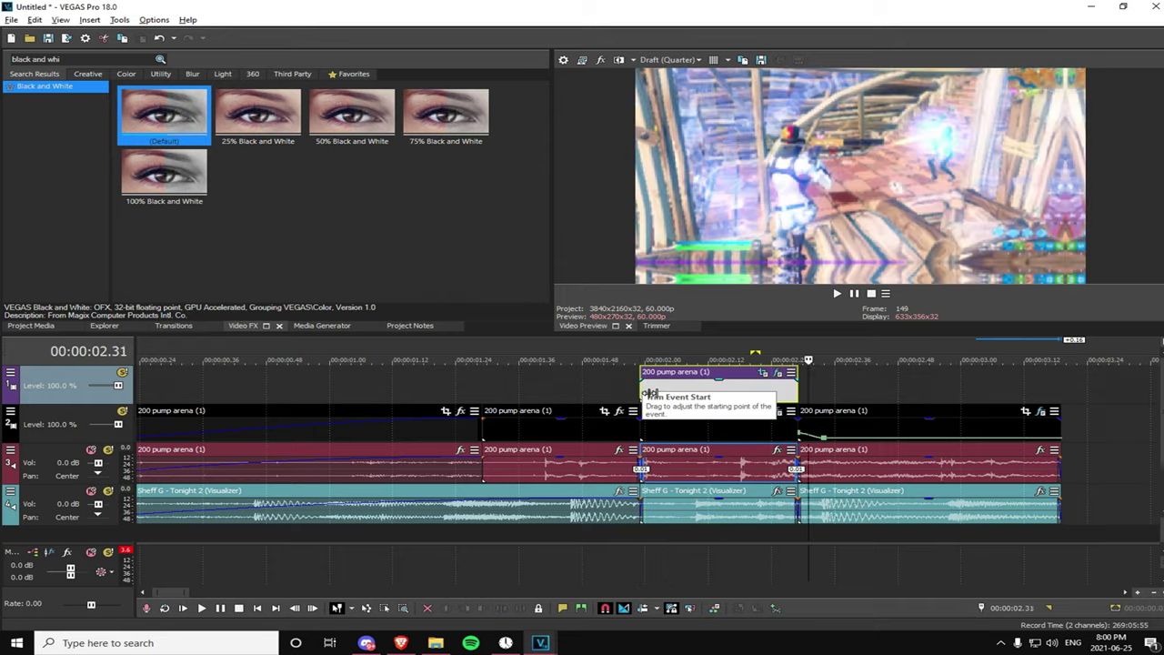
click(649, 394)
key(space)
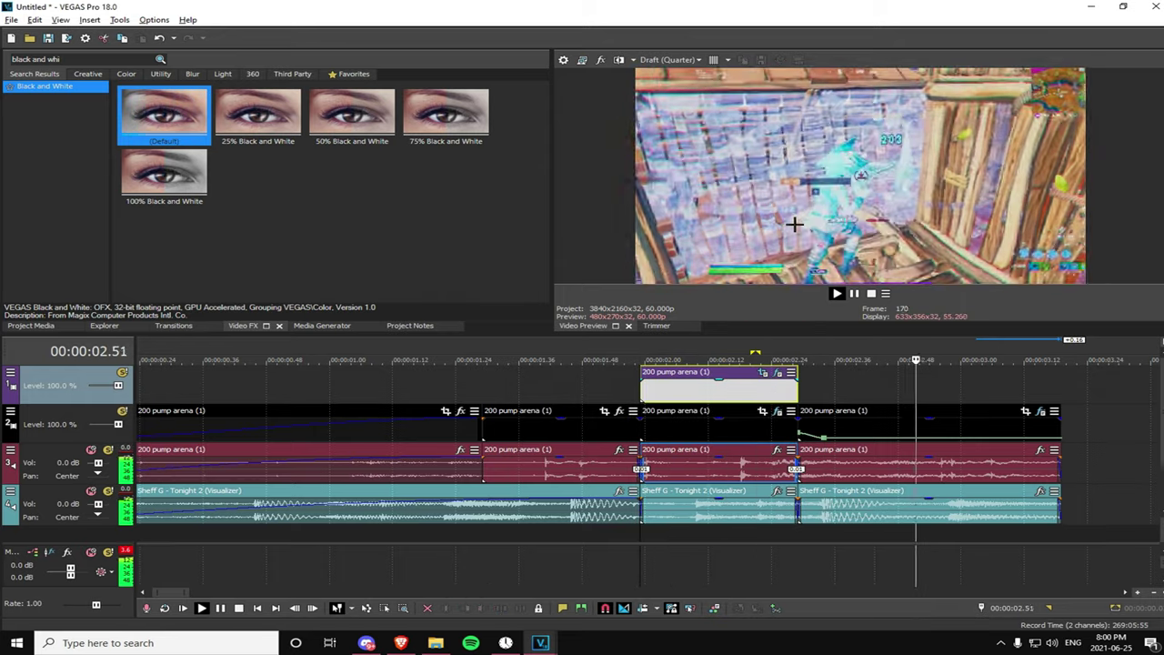
key(space)
key(space)
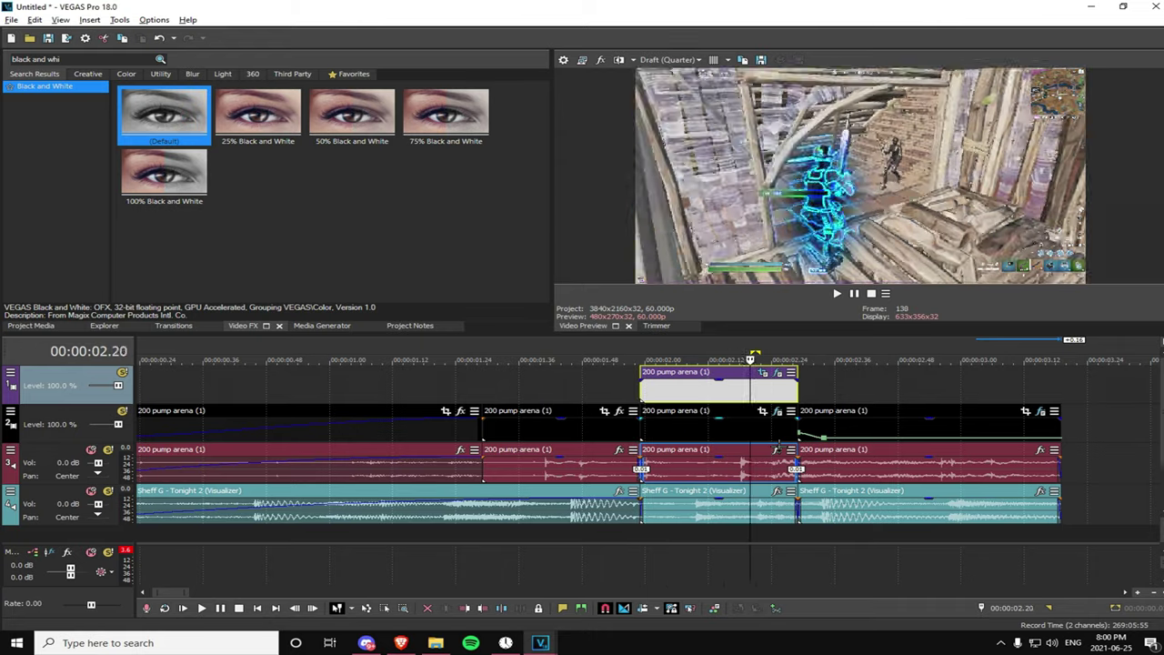
key(space)
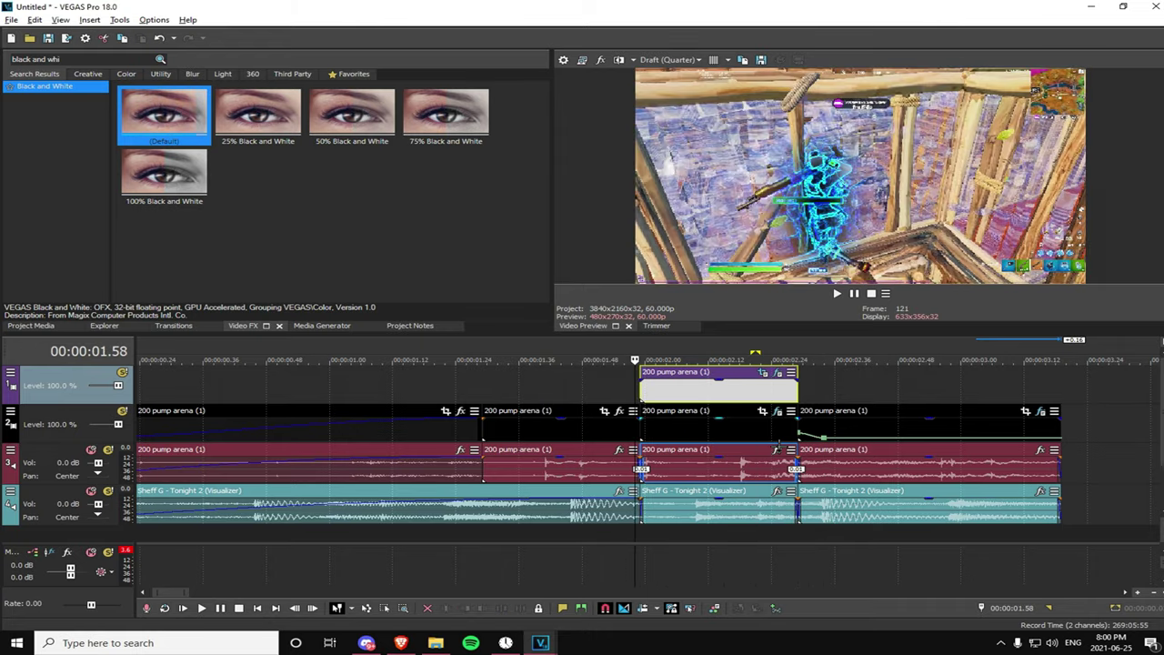
key(space)
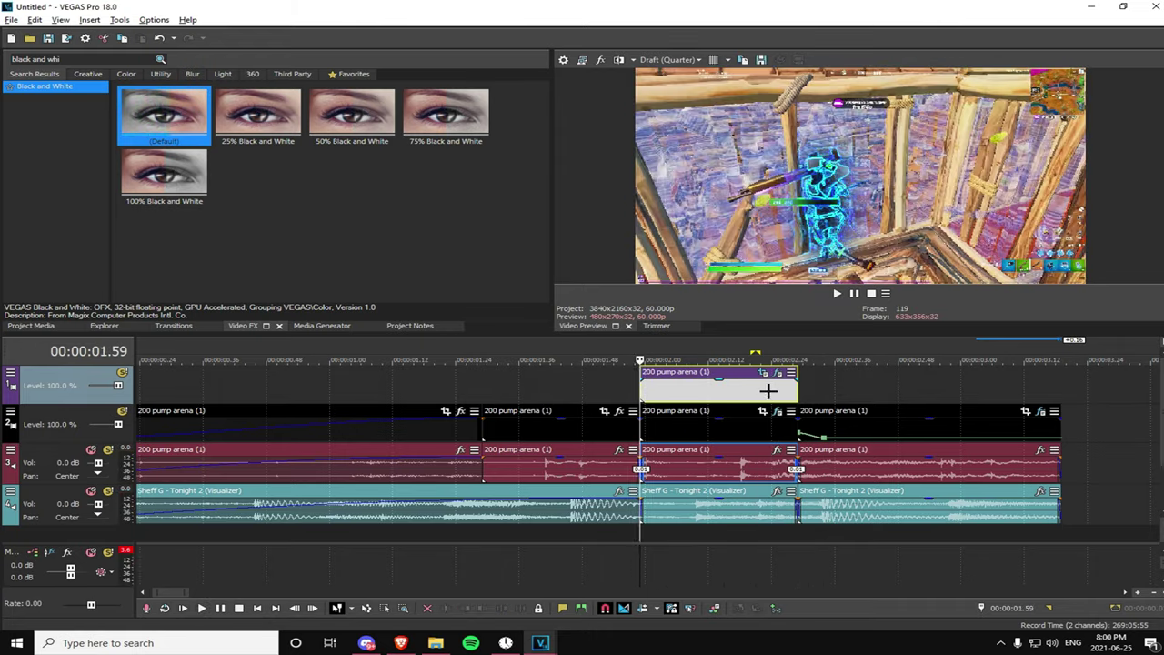
key(space)
key(space)
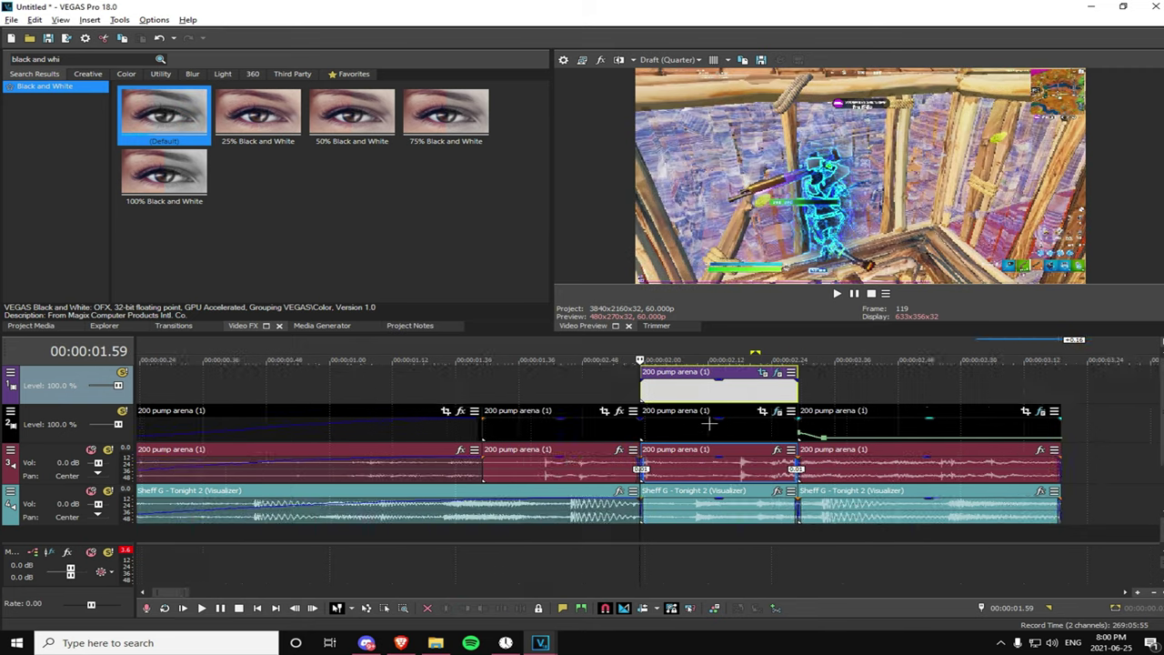
- Split the outline clip and its grouped audio at 00:00:02.04, five frames after the clip starts
scroll(709, 422, up, 2)
key(Right)
key(Right)
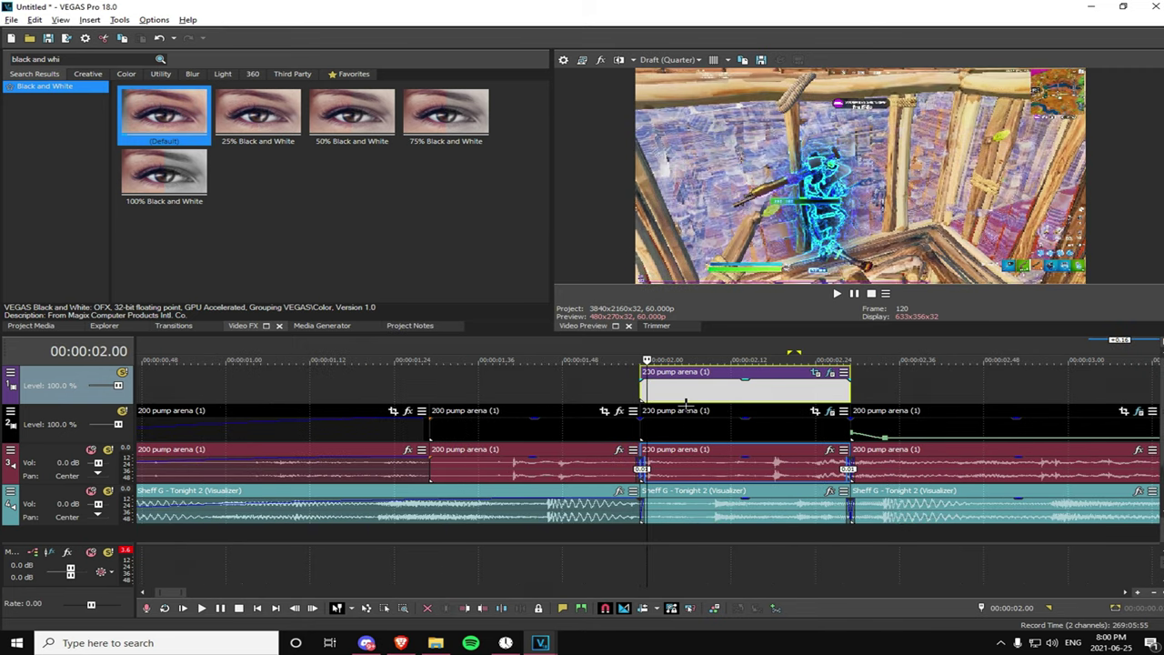
key(Right)
key(Right)
key(Left)
key(Left)
key(Left)
key(Left)
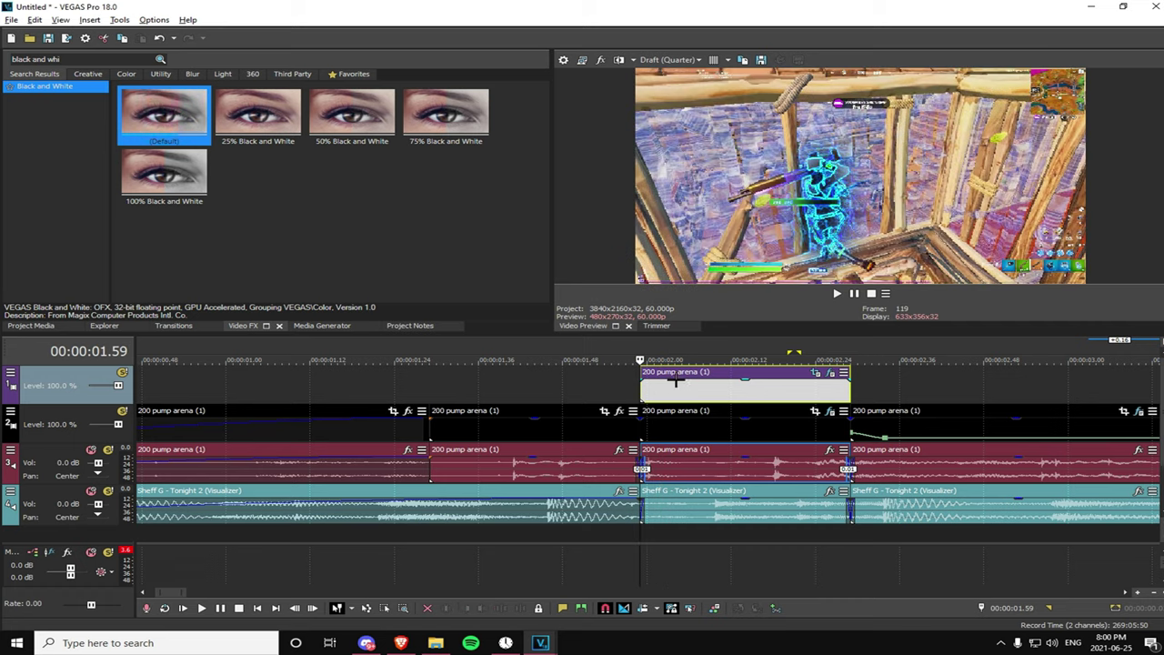
key(Right)
key(Right)
key(Right)
key(Right)
key(Right)
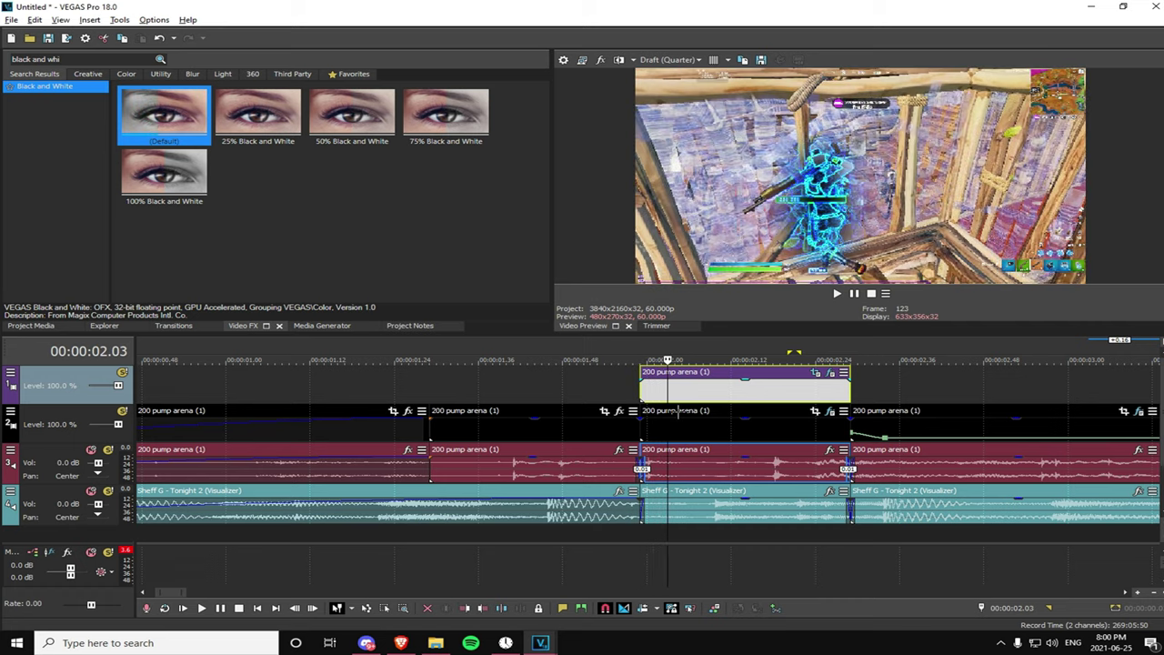
key(s)
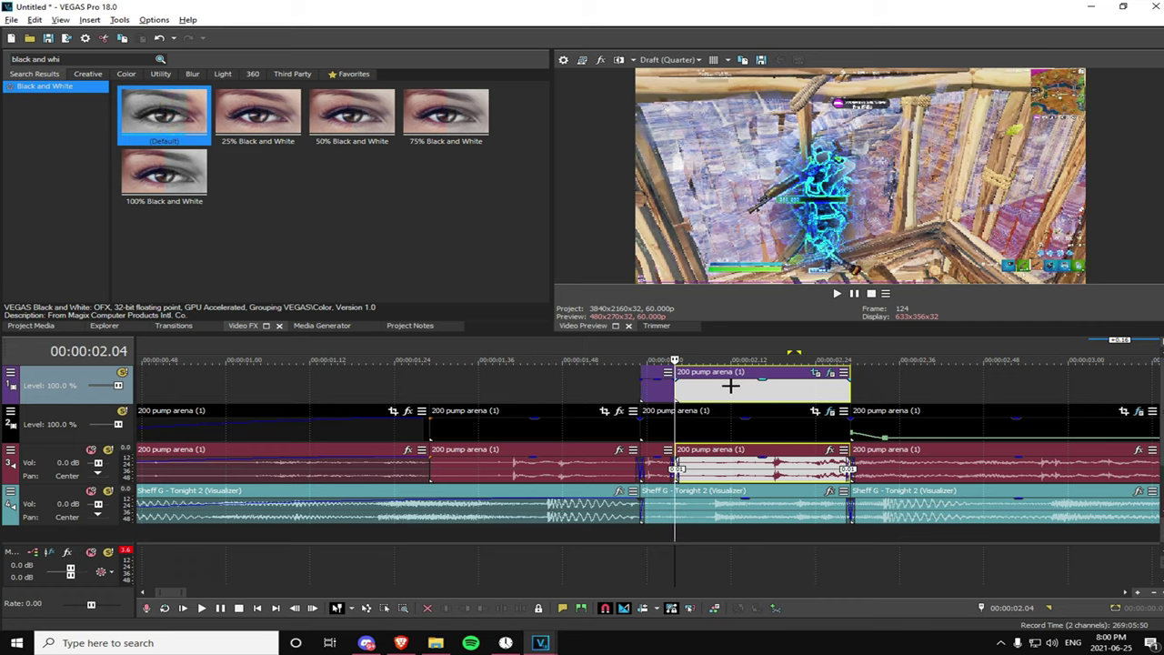
- Split the remaining outline clip and its audio five frames further on, at 00:00:02.09
key(Right)
key(Left)
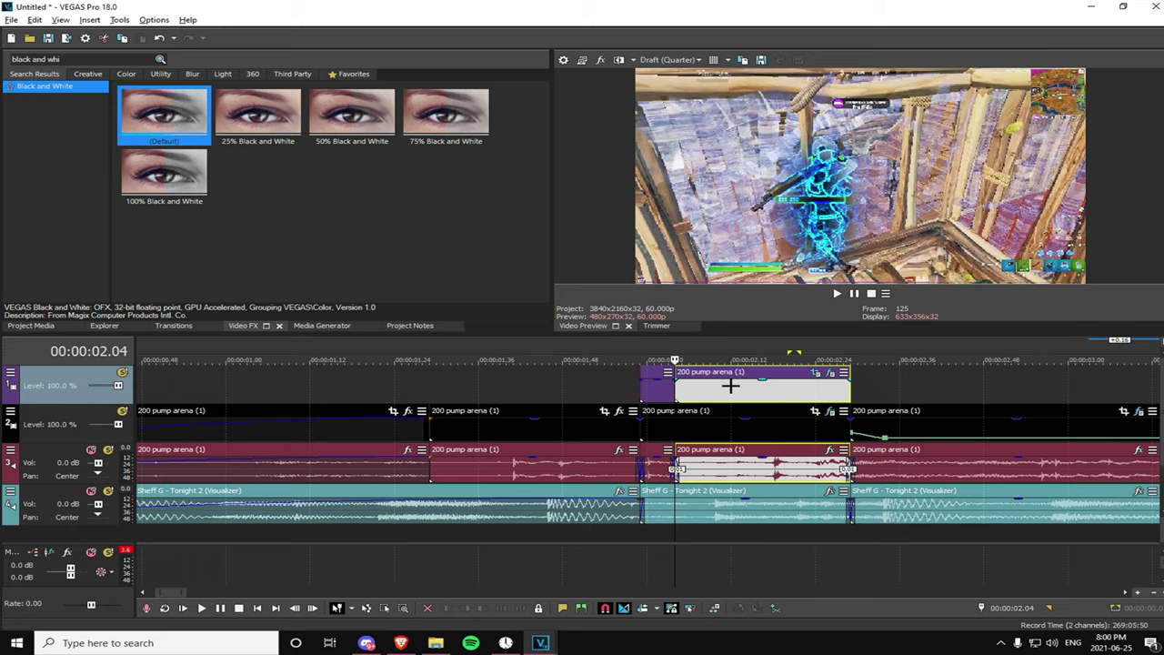
key(Right)
key(Right)
key(Right)
key(Right)
key(Right)
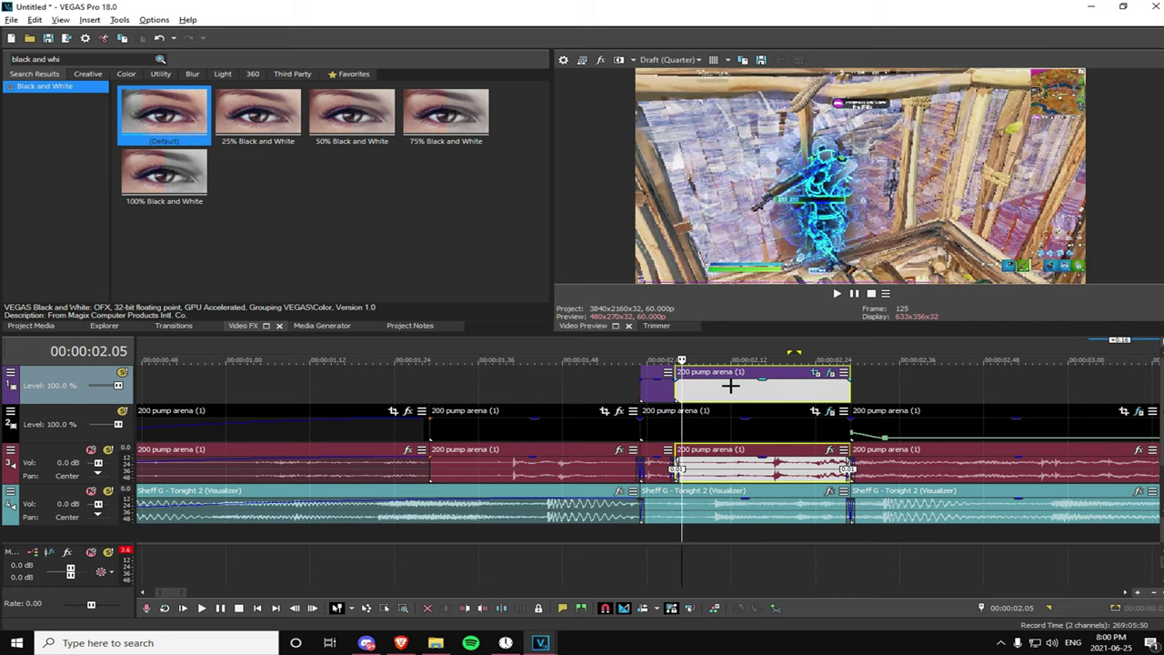
key(s)
- Split the remaining outline clip and its audio at 00:00:02.14
key(Right)
key(Right)
key(Right)
key(Right)
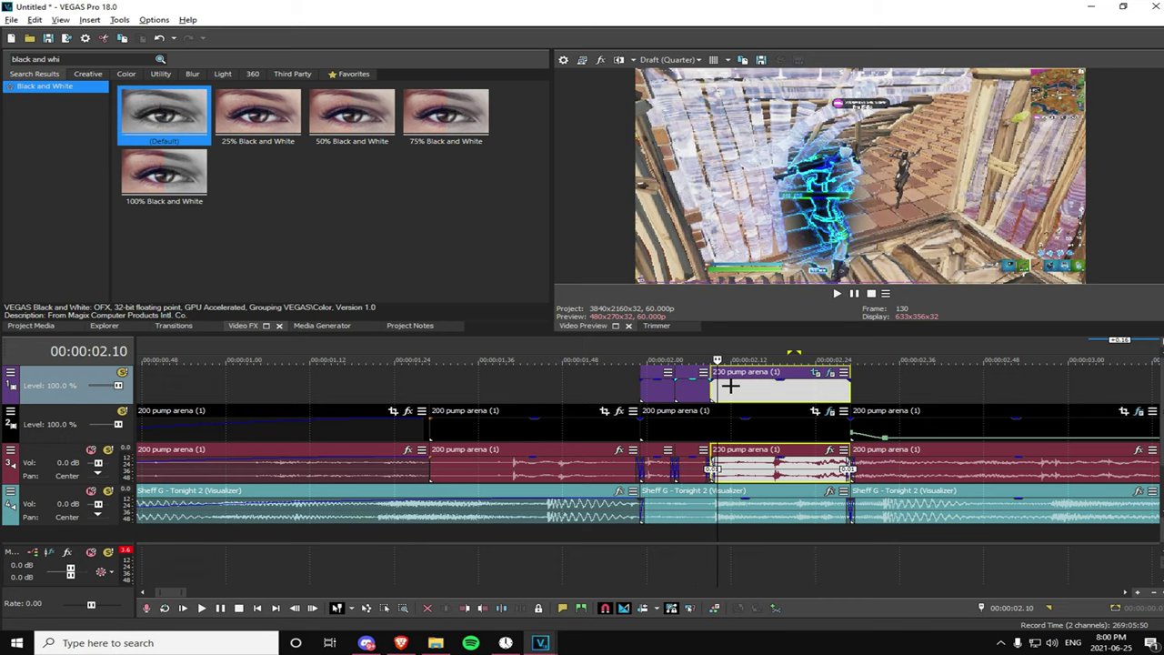
key(Right)
key(s)
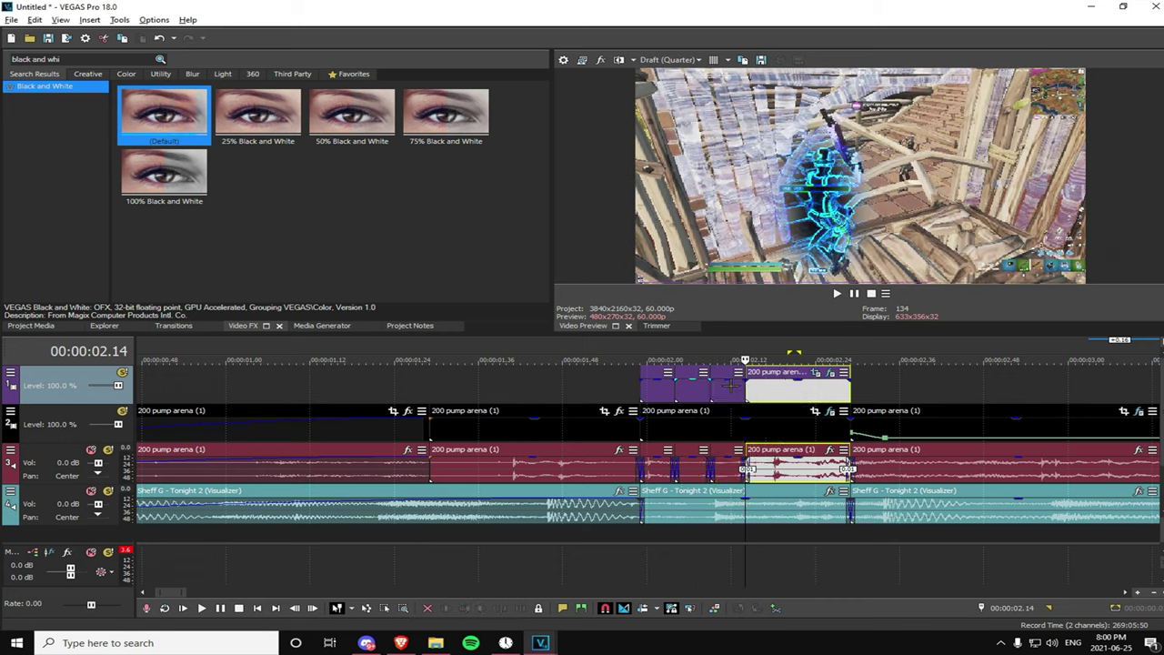
- Split the remaining outline clip and its audio at 00:00:02.19
key(Right)
key(Right)
key(Right)
key(Right)
key(Right)
key(s)
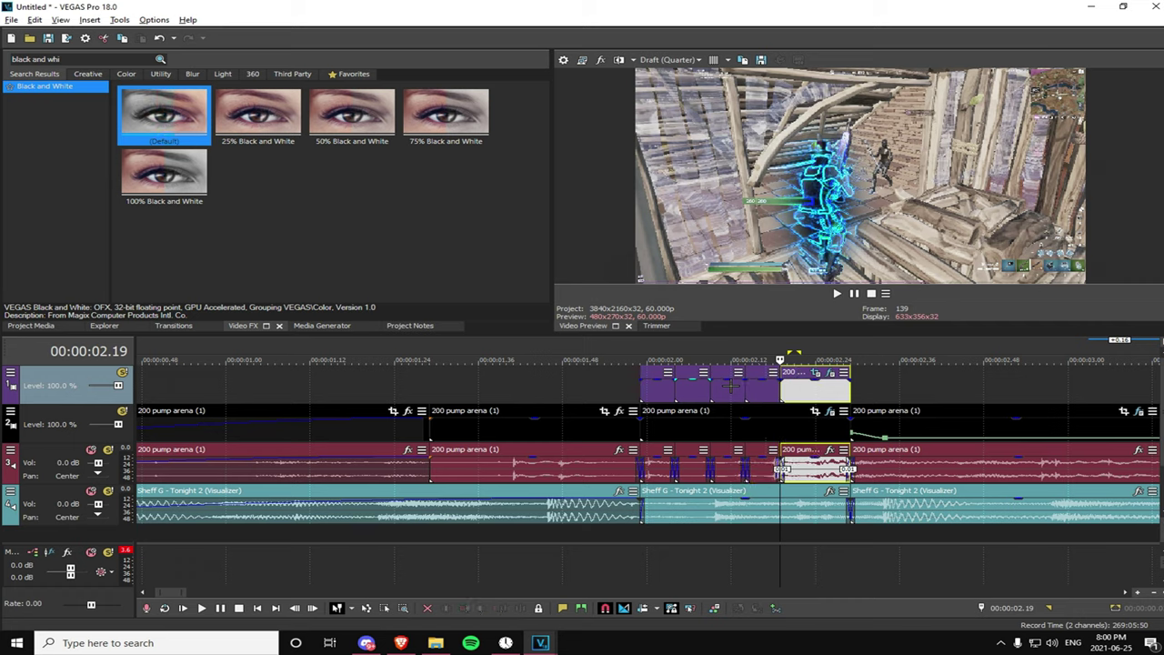
- Split the remaining outline clip and its audio at 00:00:02.24 and step through the last piece to 00:00:02.28
key(Right)
key(Right)
key(Right)
key(Right)
key(Right)
key(s)
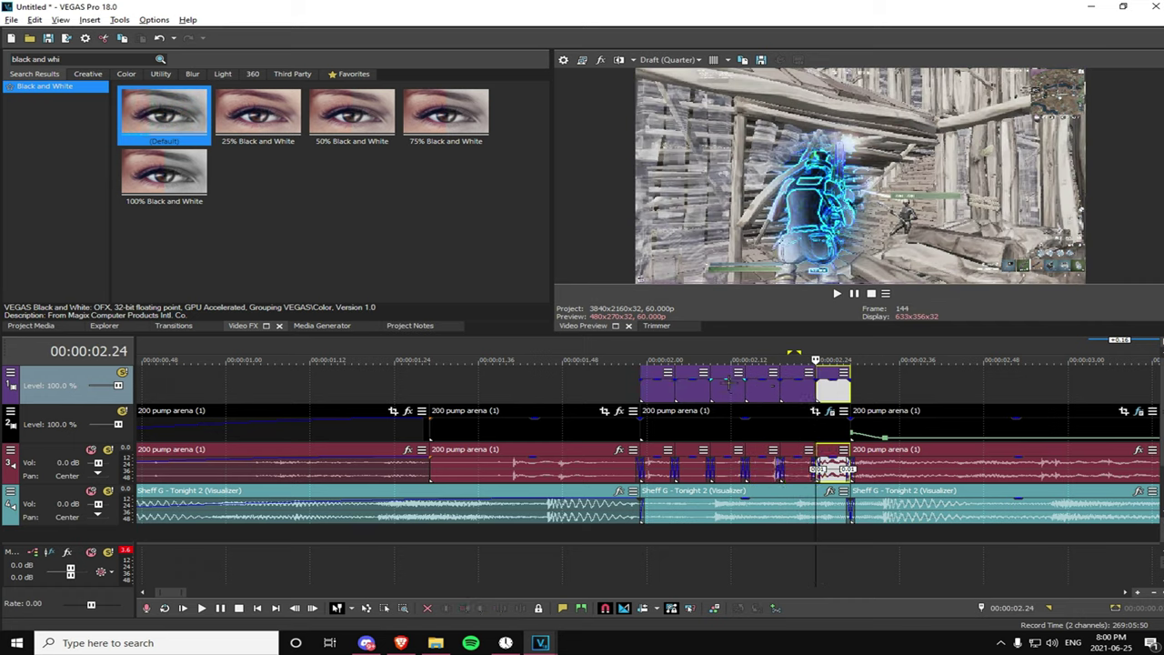
key(Right)
key(Right)
key(Right)
key(Right)
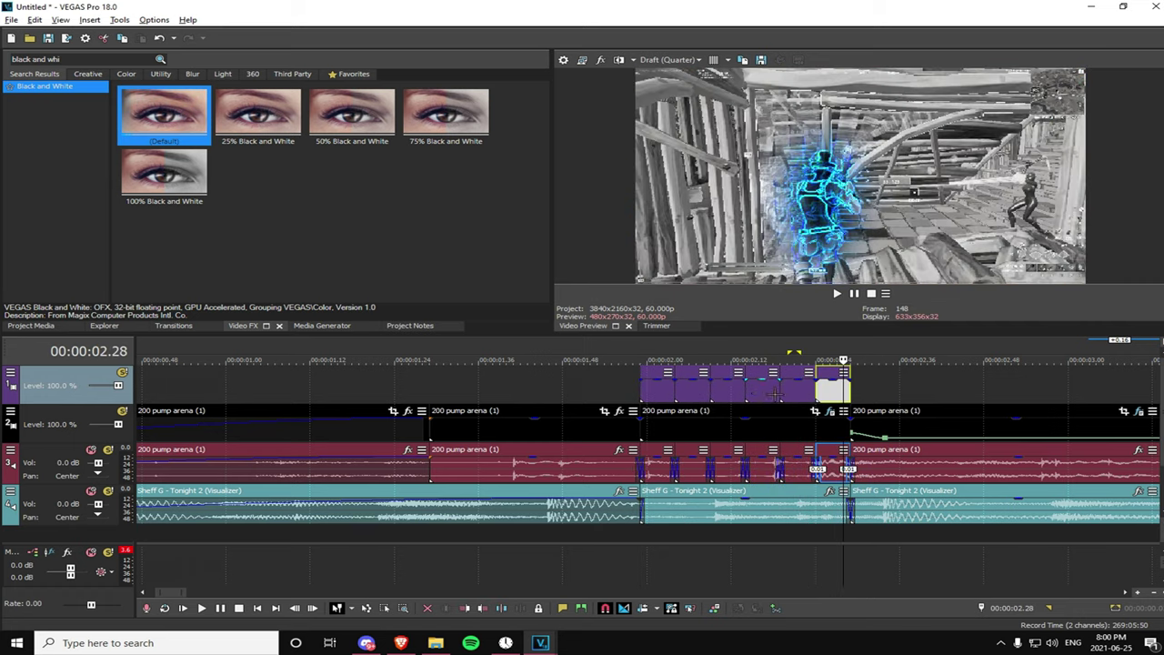
- Split the black-and-white clip beneath the outline at the same cuts: 00:00:02.04, 02.09, 02.14, 02.19 and 02.24
click(643, 405)
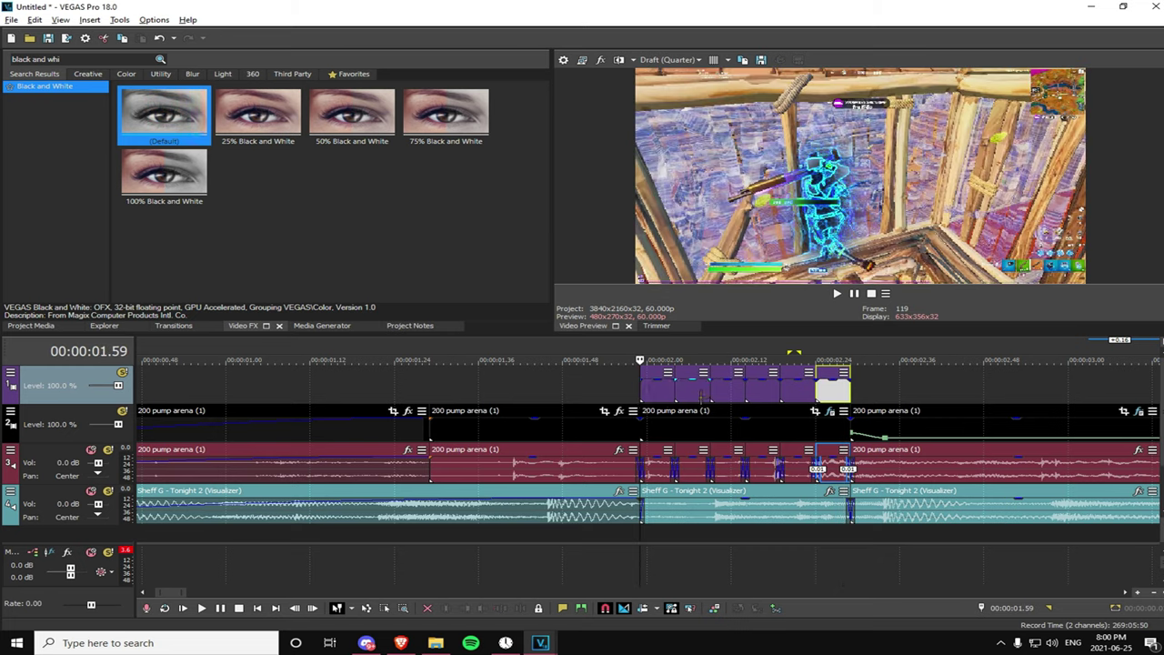
click(676, 431)
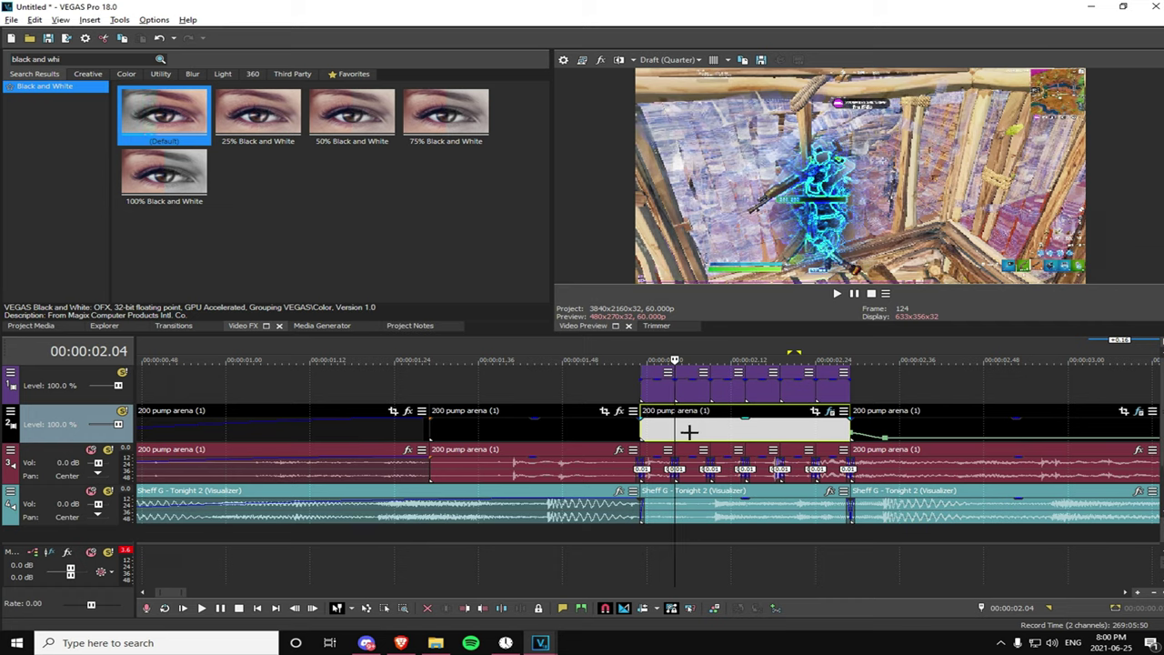
key(s)
click(710, 421)
key(s)
click(746, 423)
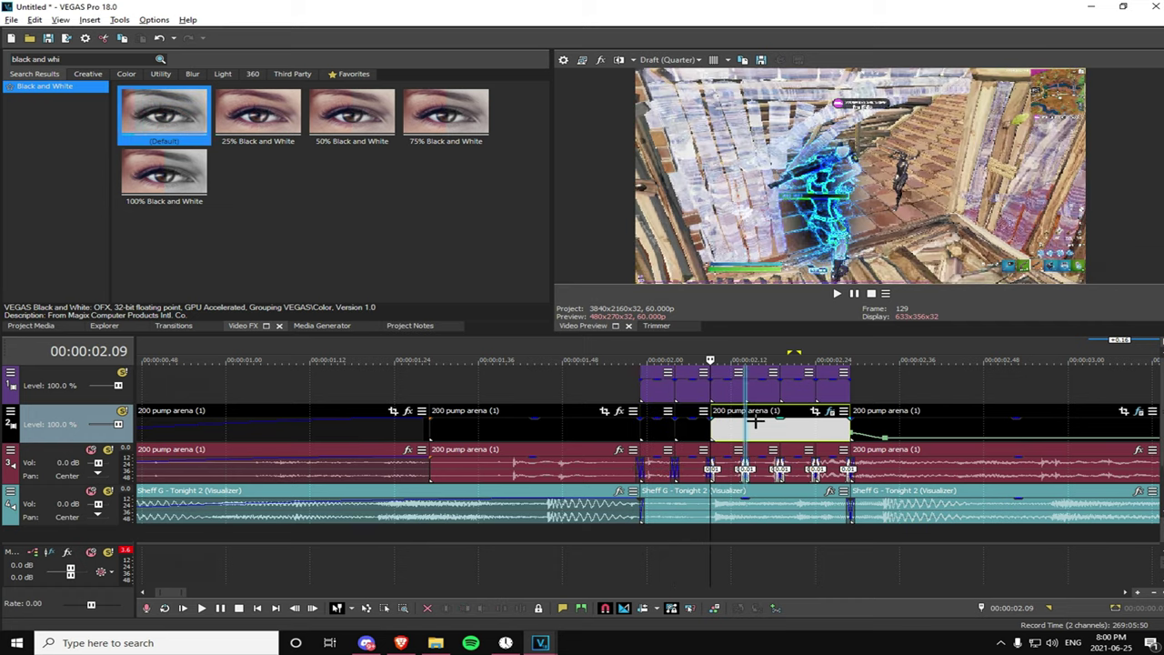
key(s)
click(780, 421)
key(s)
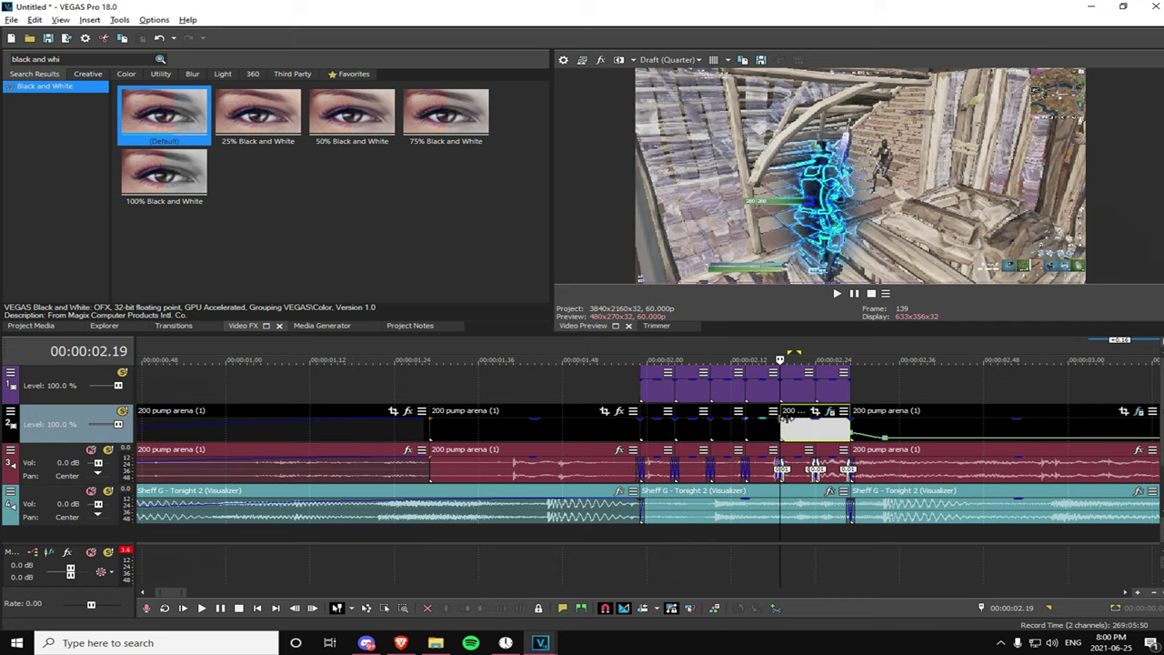
click(816, 411)
key(s)
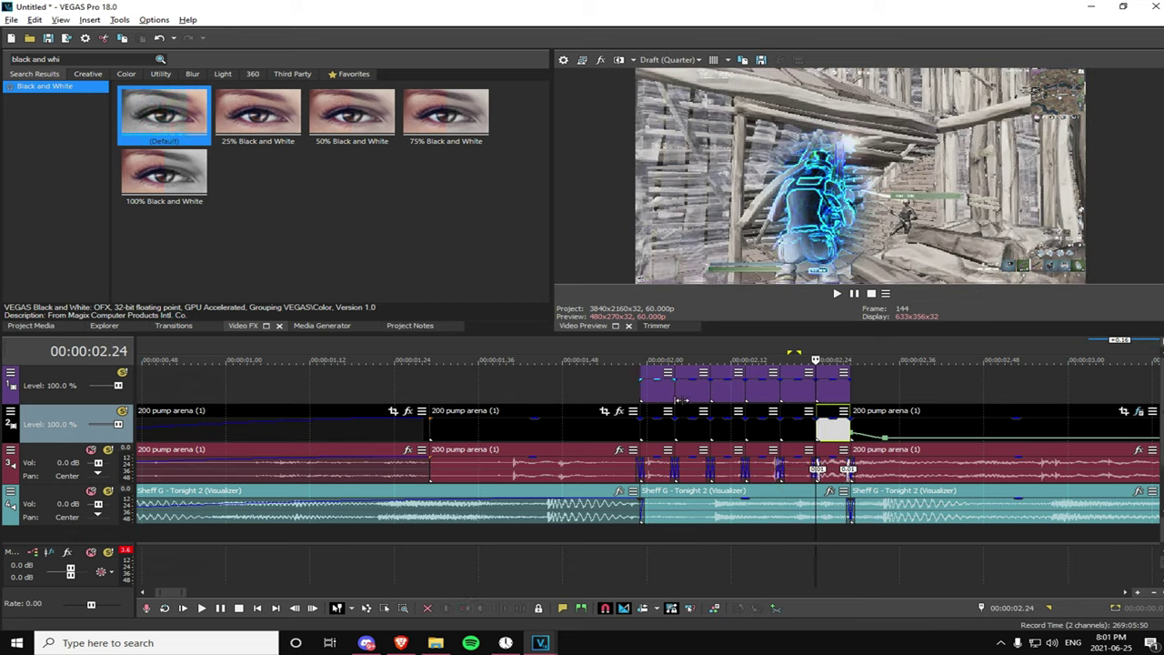
- Play the split section from 00:00:01.58, just before its first piece, to preview the cuts
click(675, 398)
click(673, 435)
click(661, 436)
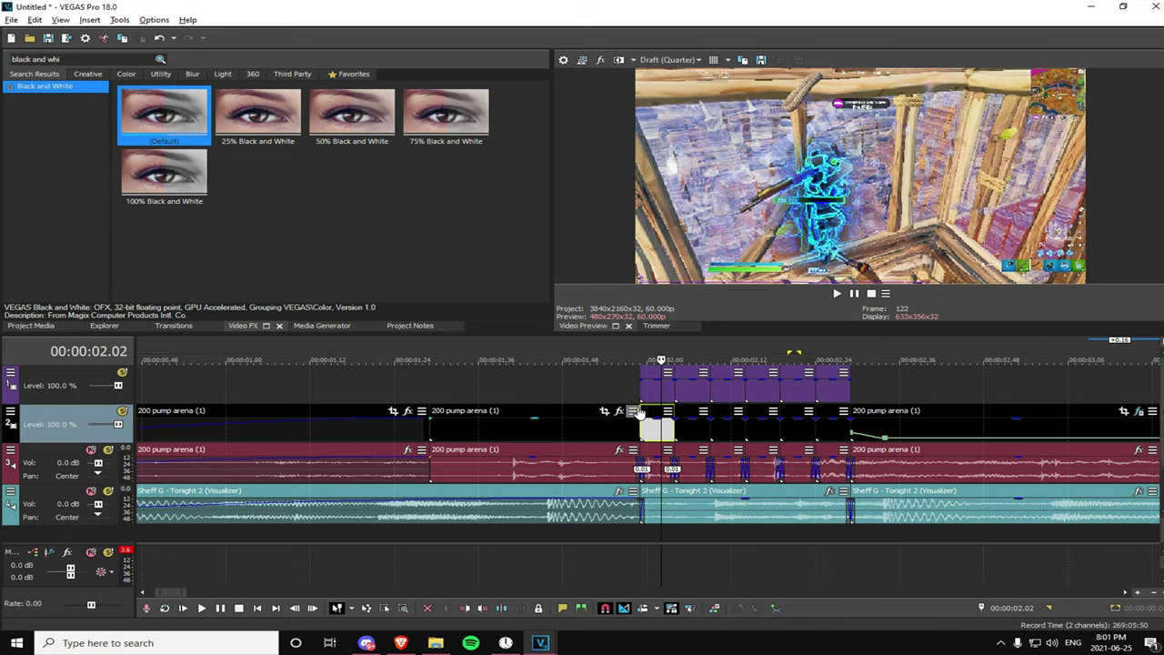
click(633, 392)
key(space)
key(space)
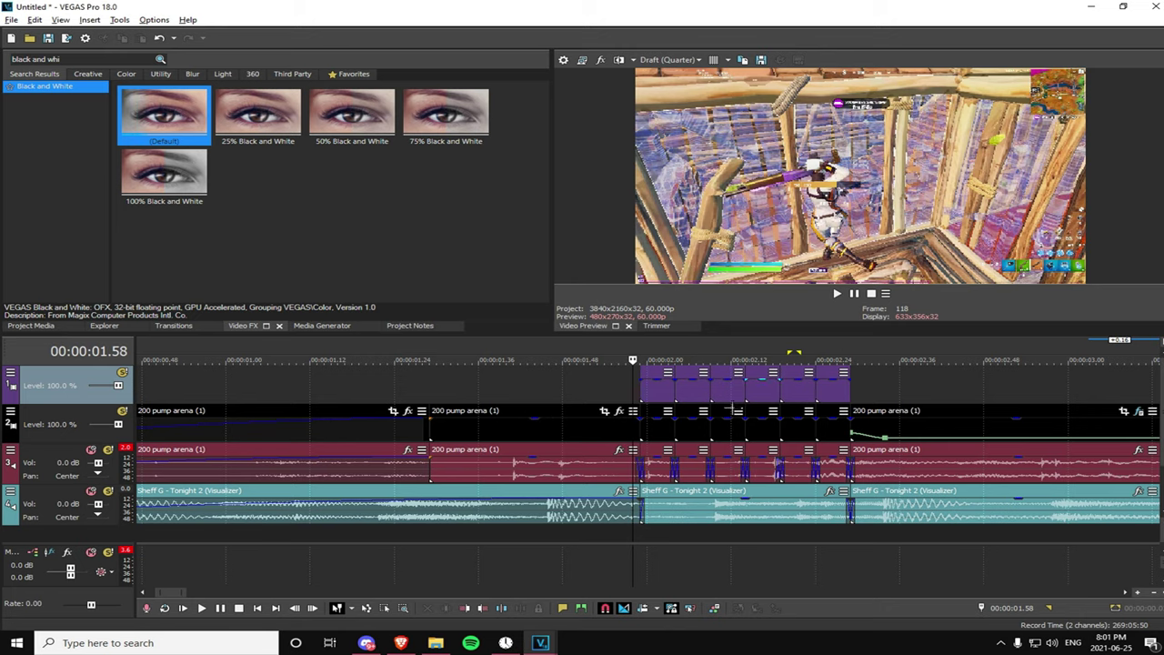
- Remove the short fade-out from the gameplay audio that ends at 00:00:01.59
click(649, 472)
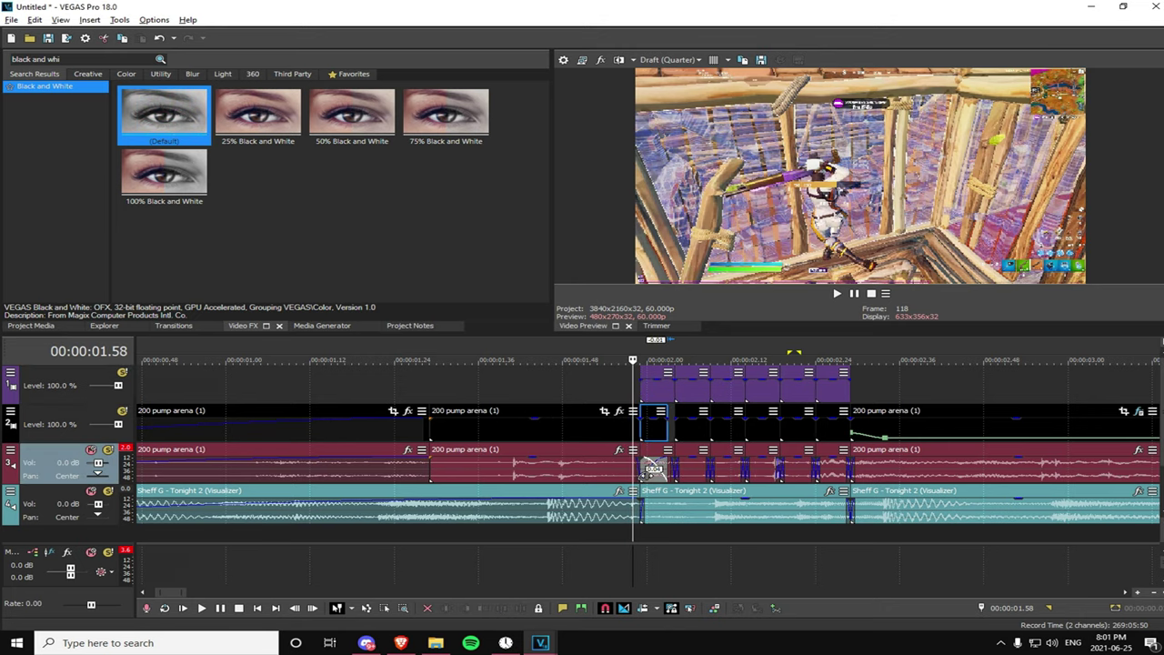
scroll(671, 452, up, 4)
scroll(671, 452, up, 5)
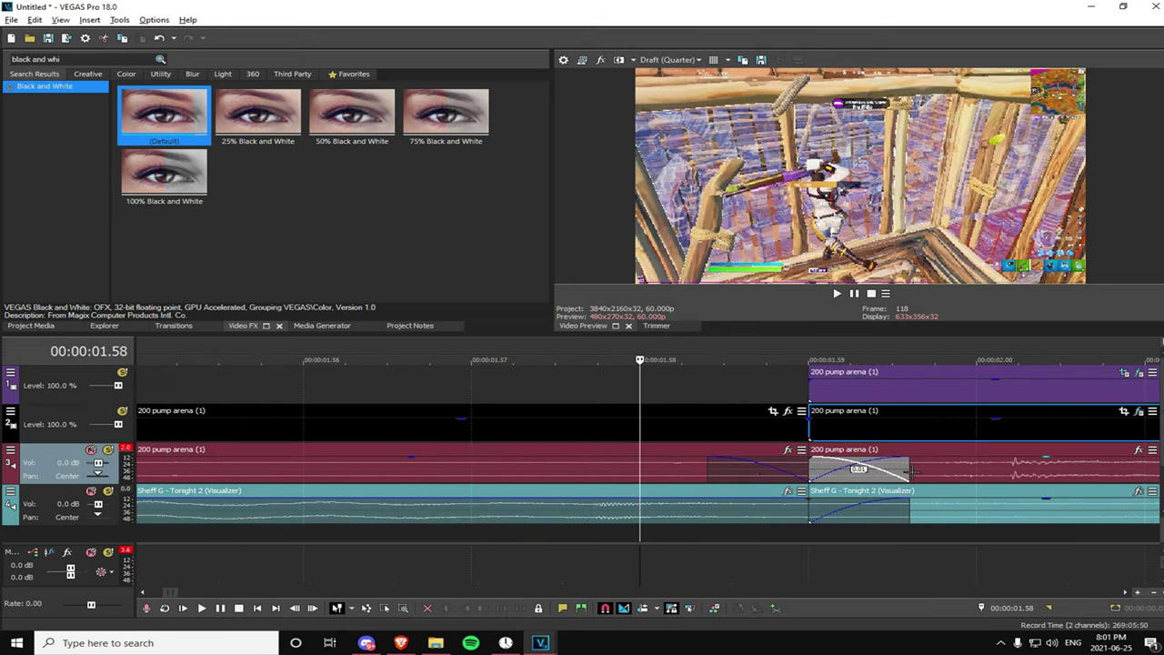
click(814, 474)
drag(912, 472, 782, 476)
drag(708, 474, 855, 476)
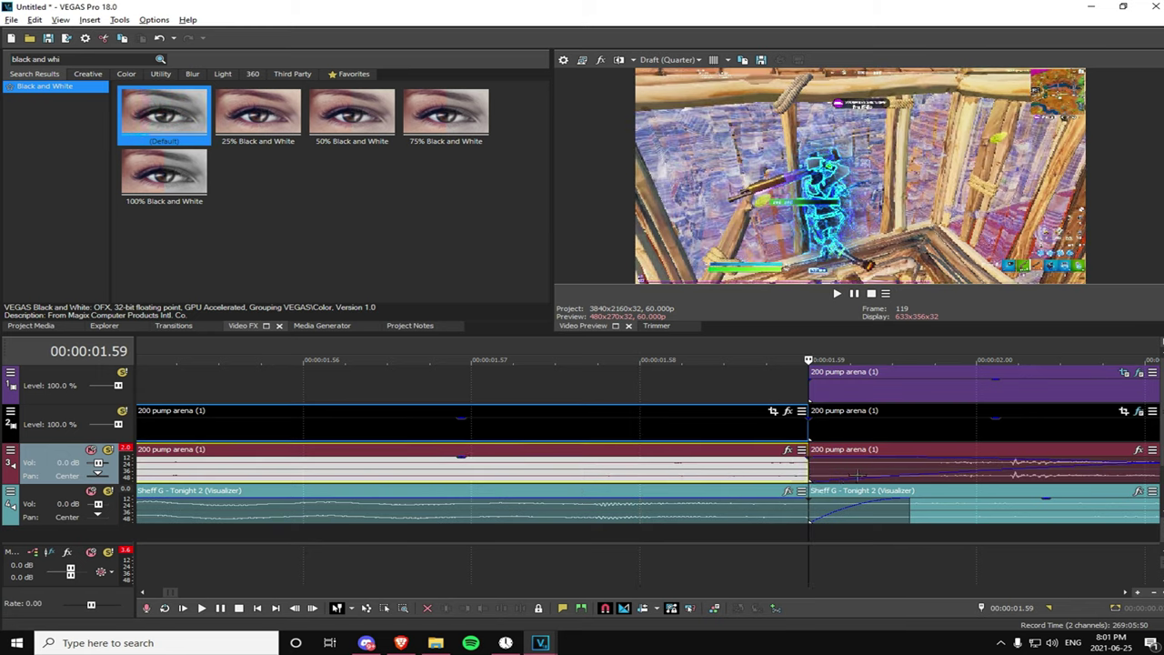
- Readjust the fade at the start of the first gameplay audio piece, at 00:00:01.59, to 0.01
scroll(855, 482, down, 3)
drag(760, 466, 757, 466)
drag(751, 468, 775, 459)
click(773, 468)
click(653, 477)
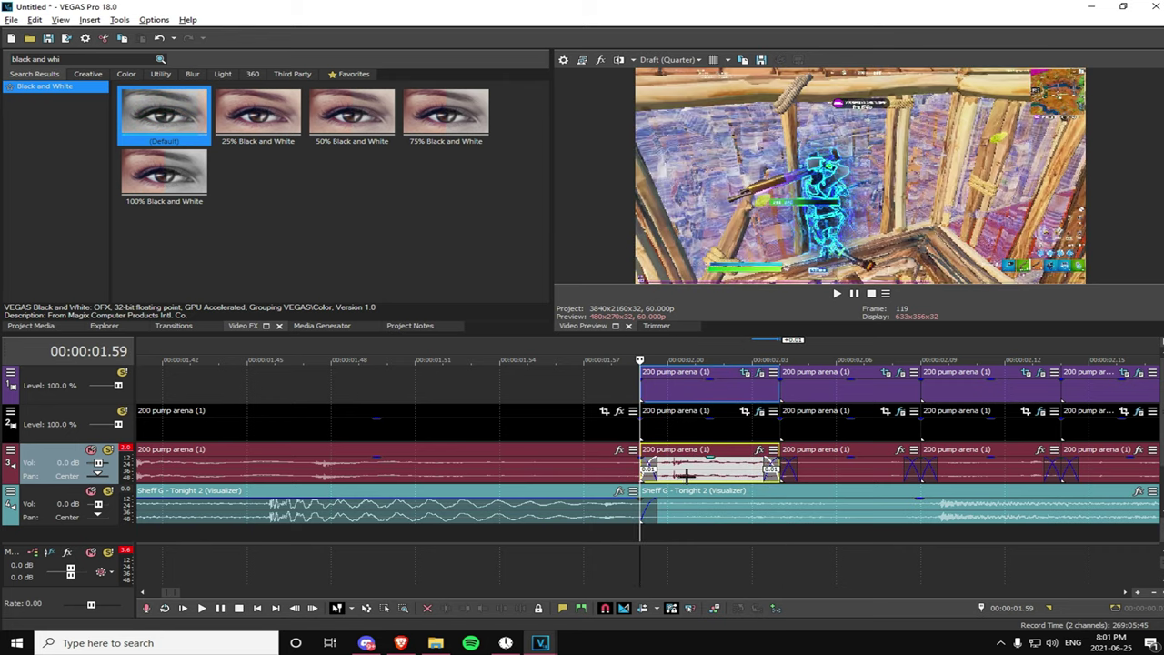
scroll(687, 476, up, 4)
drag(746, 467, 679, 470)
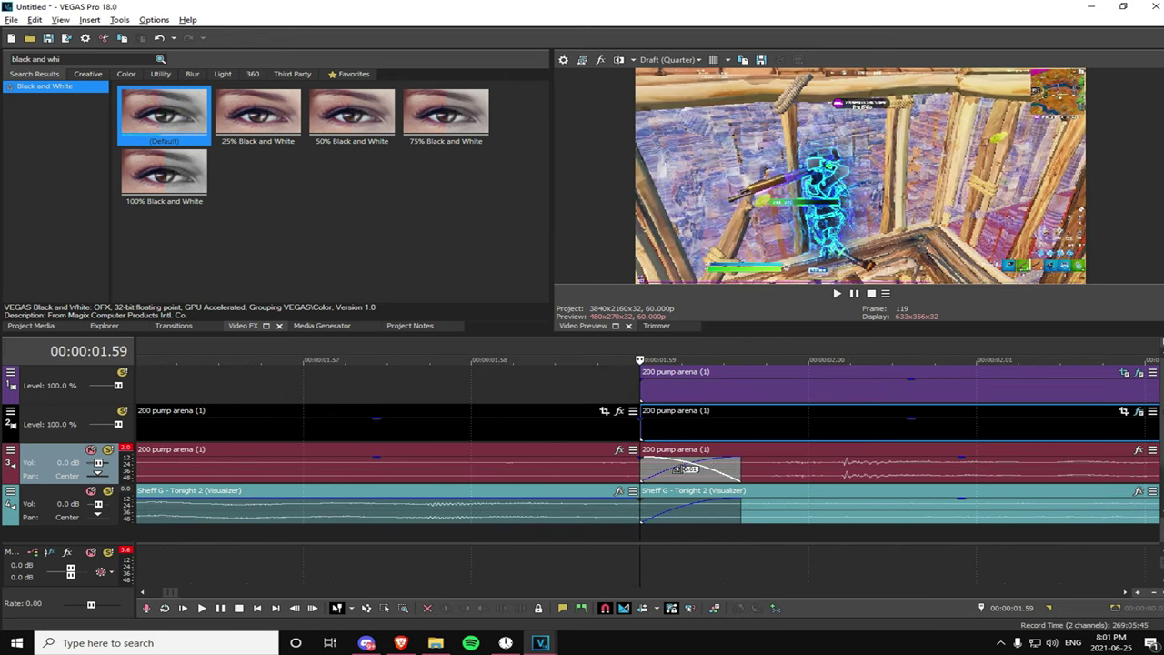
- Remove the fade-out at the end of the first gameplay audio piece, just before the 00:00:02.04 cut
click(767, 520)
scroll(704, 491, down, 5)
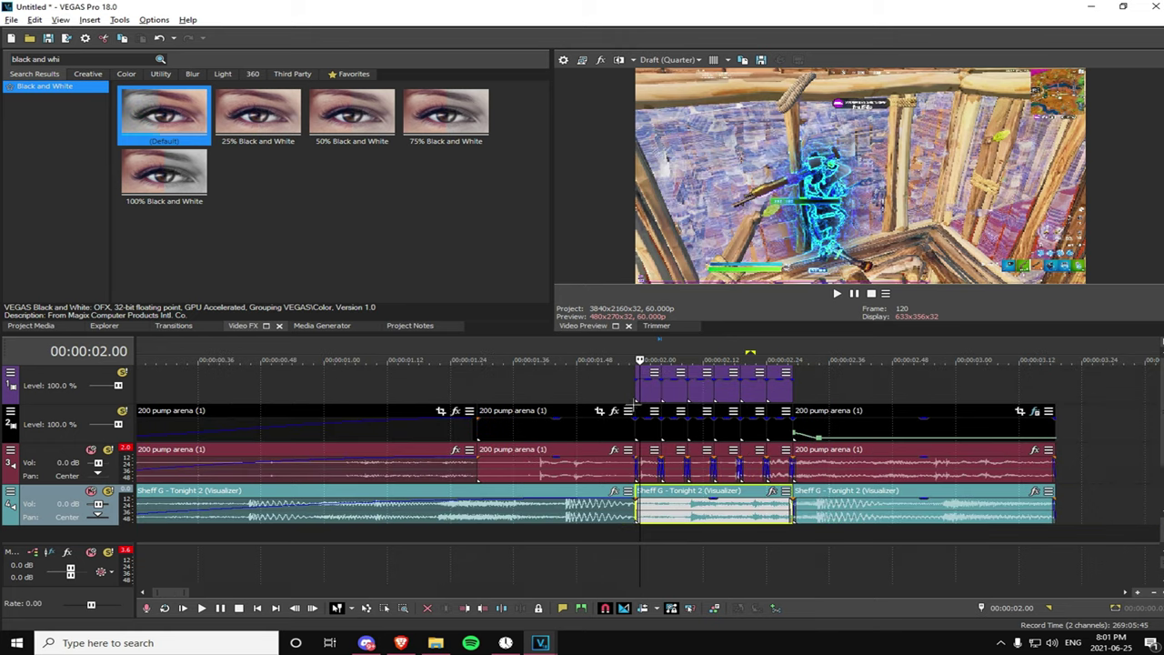
click(625, 393)
click(634, 393)
scroll(670, 487, up, 4)
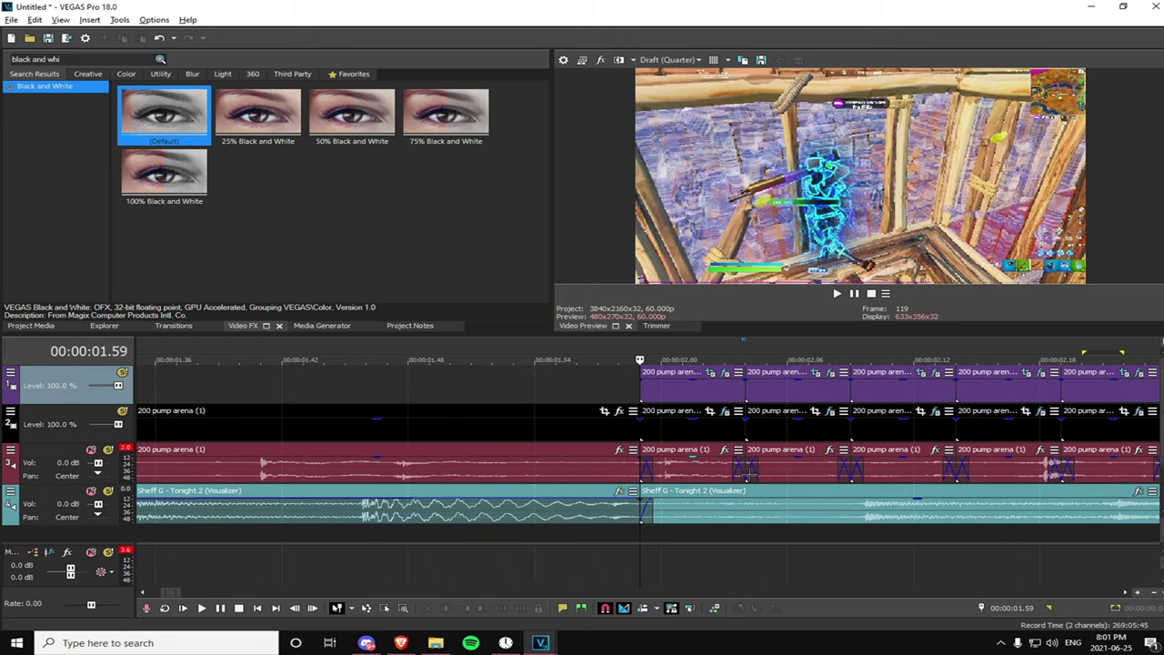
drag(738, 470, 756, 470)
click(673, 386)
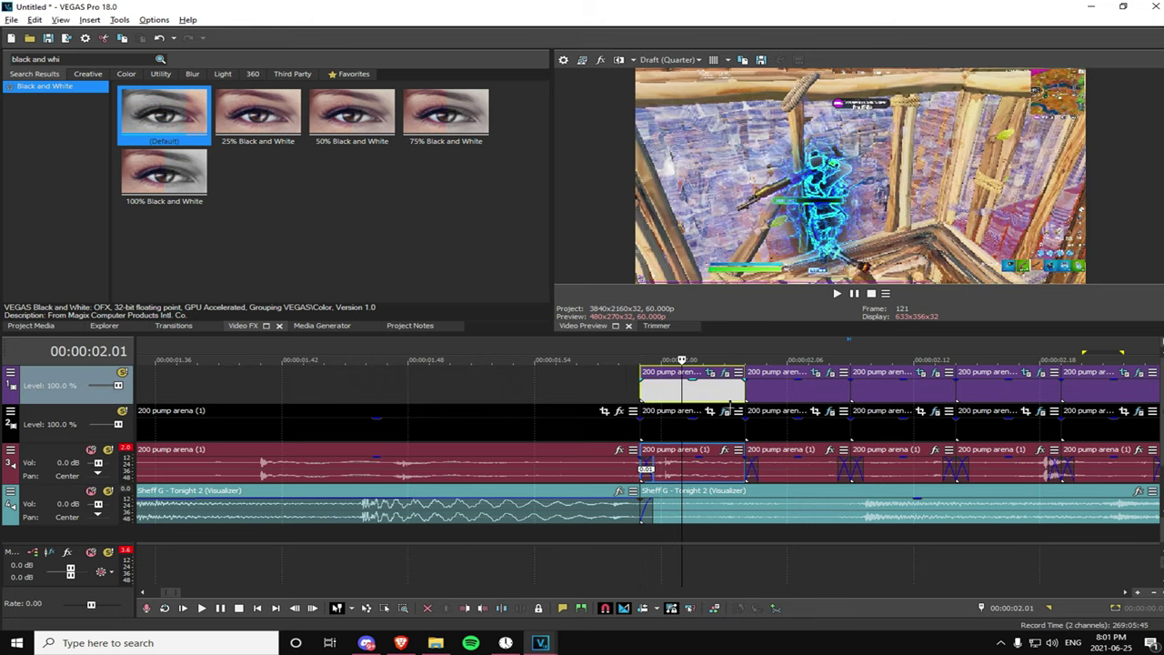
- Step through the six split pieces from 00:00:01.59 and play the section to check the cuts
scroll(677, 404, down, 4)
click(629, 410)
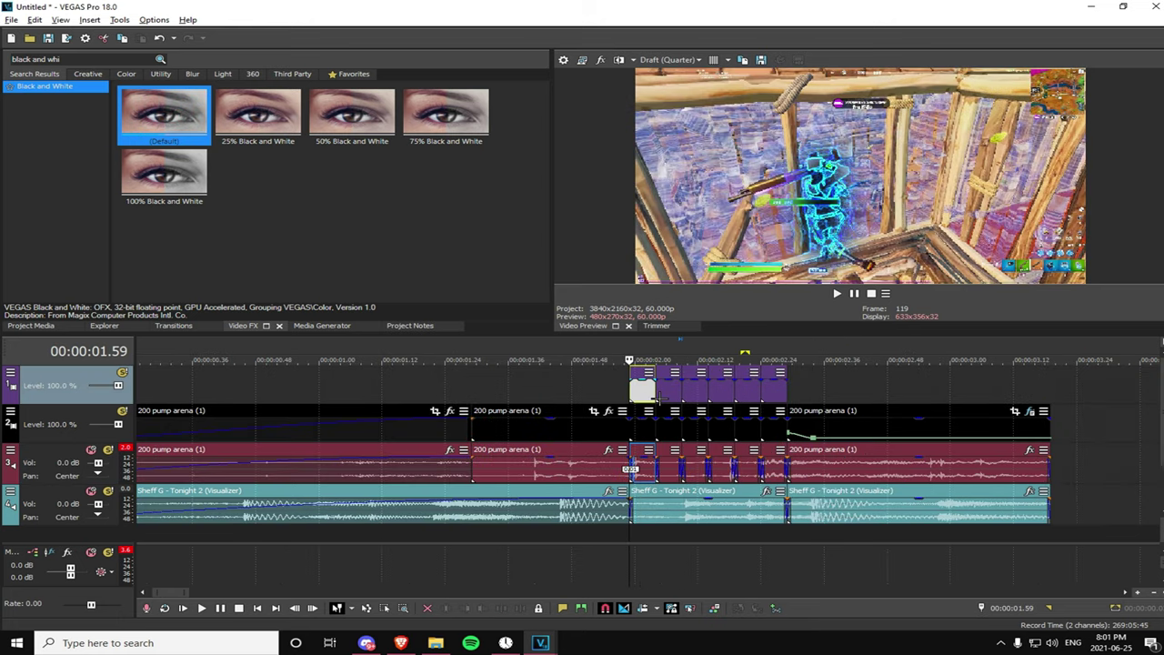
scroll(653, 397, up, 3)
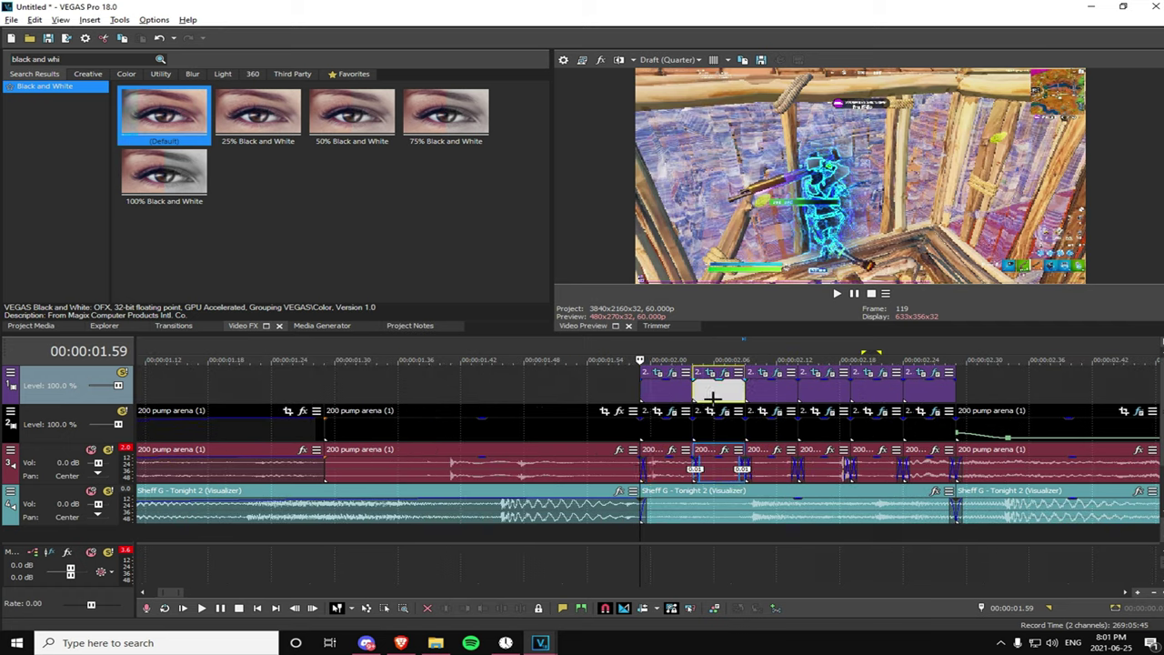
click(703, 397)
click(652, 394)
click(695, 395)
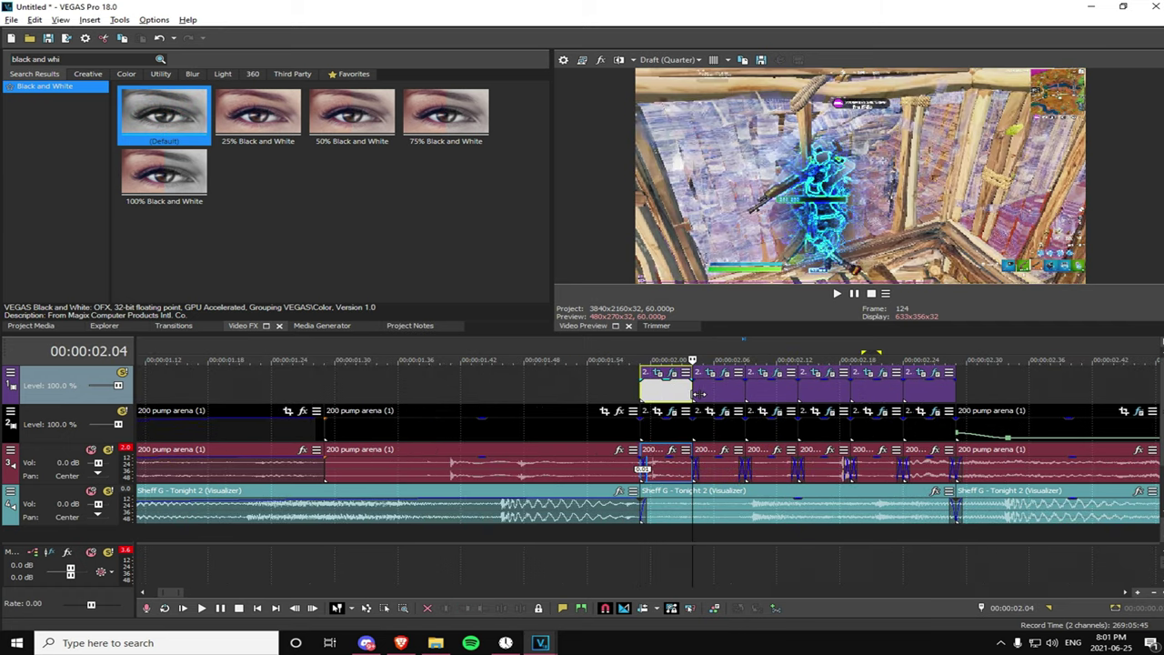
click(738, 393)
click(766, 393)
click(816, 393)
click(879, 395)
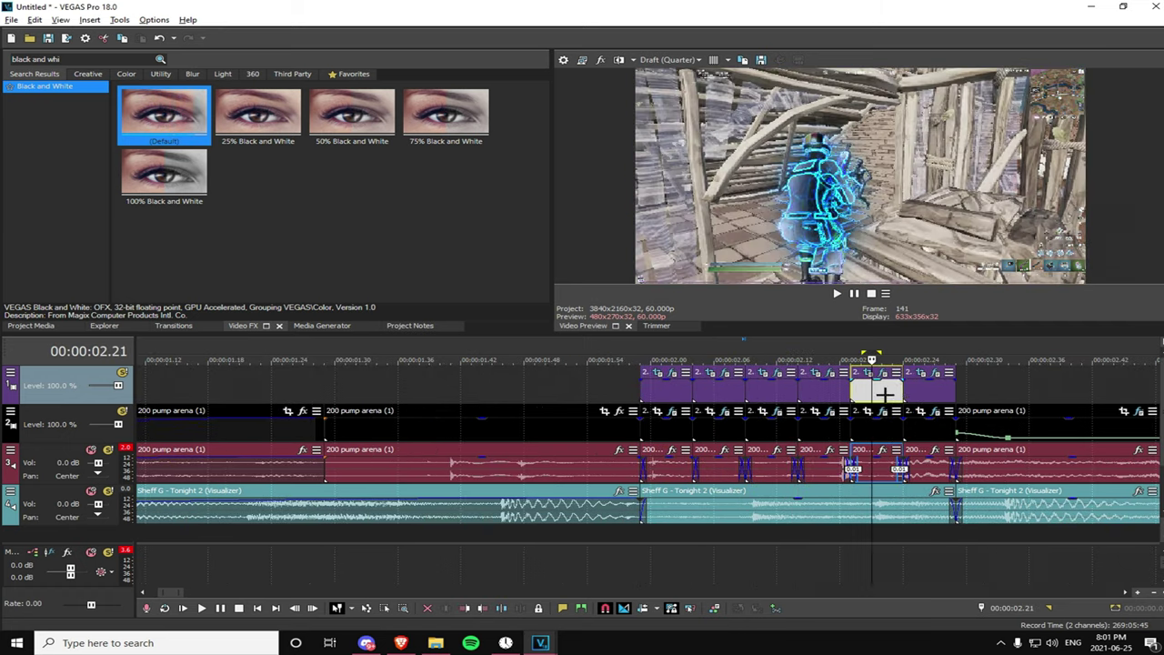
click(932, 397)
key(space)
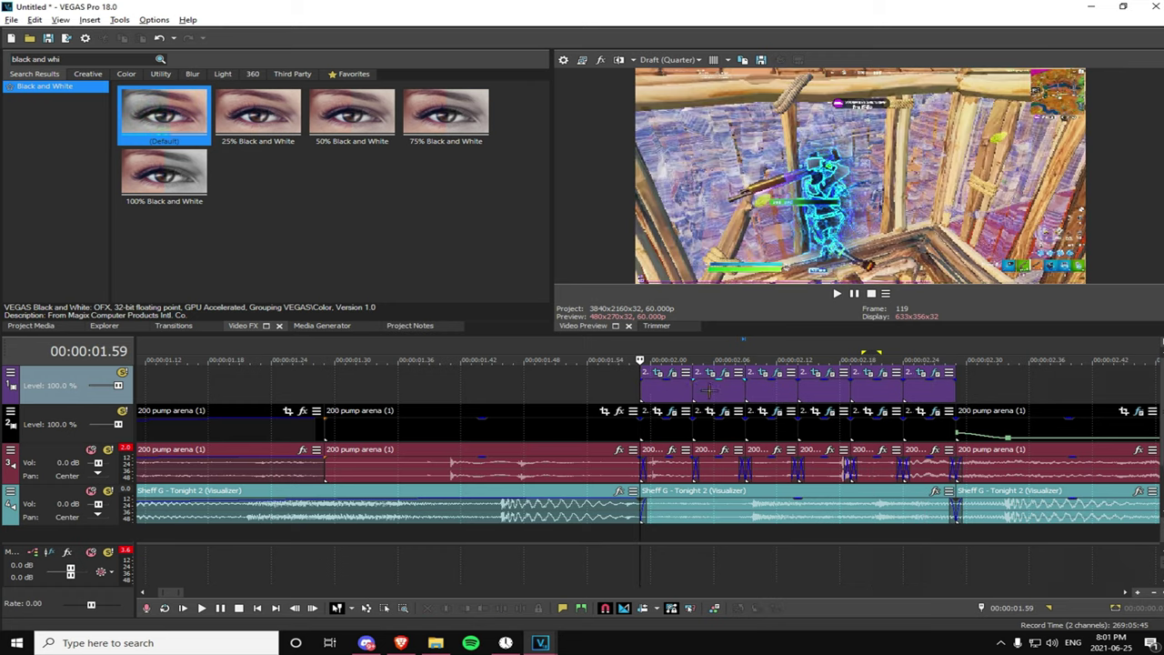
- Set the opacity of the second split piece, starting at 00:00:02.04, to 0% on both video tracks
click(705, 388)
click(642, 397)
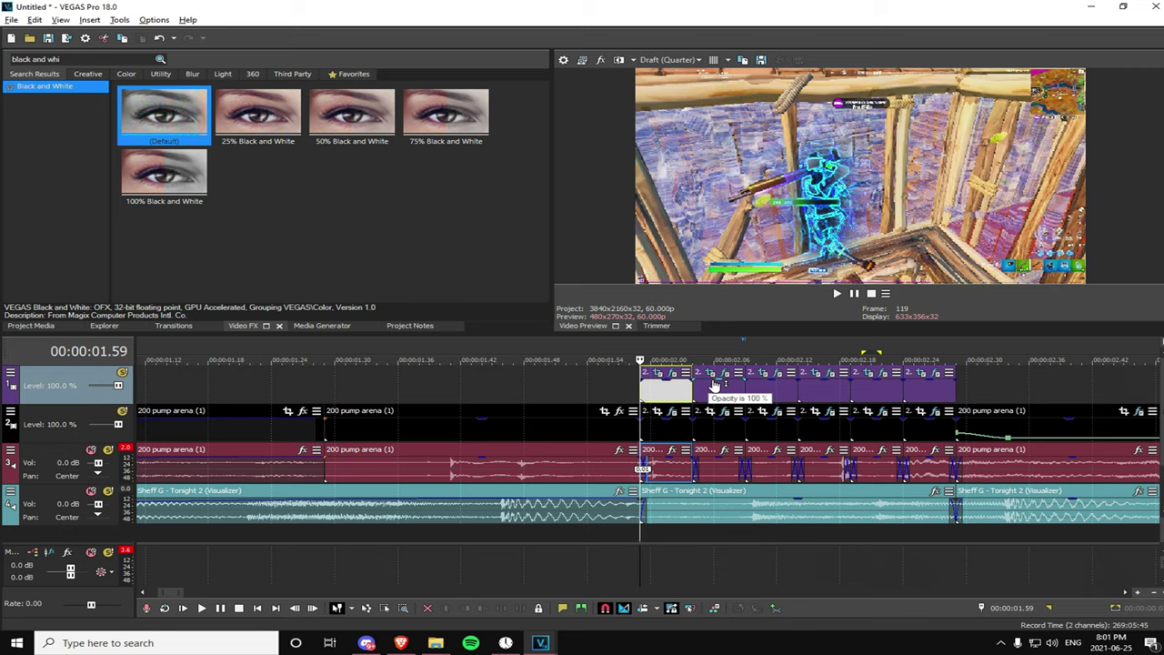
drag(715, 387, 721, 420)
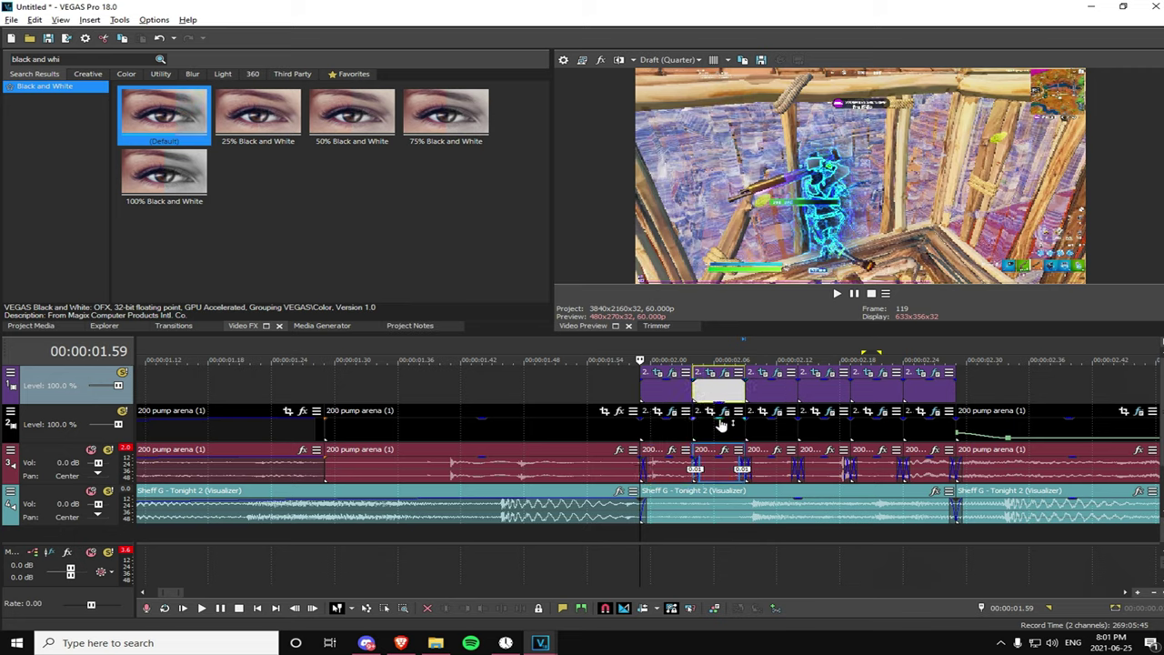
click(698, 392)
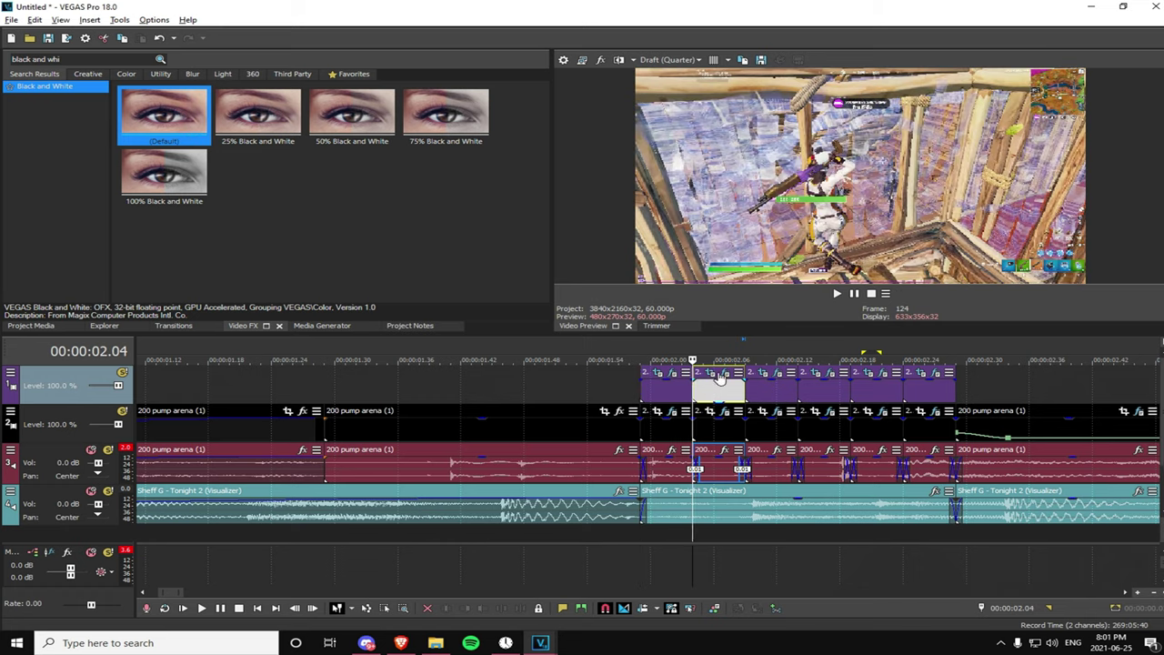
click(669, 399)
drag(716, 422, 713, 465)
click(698, 427)
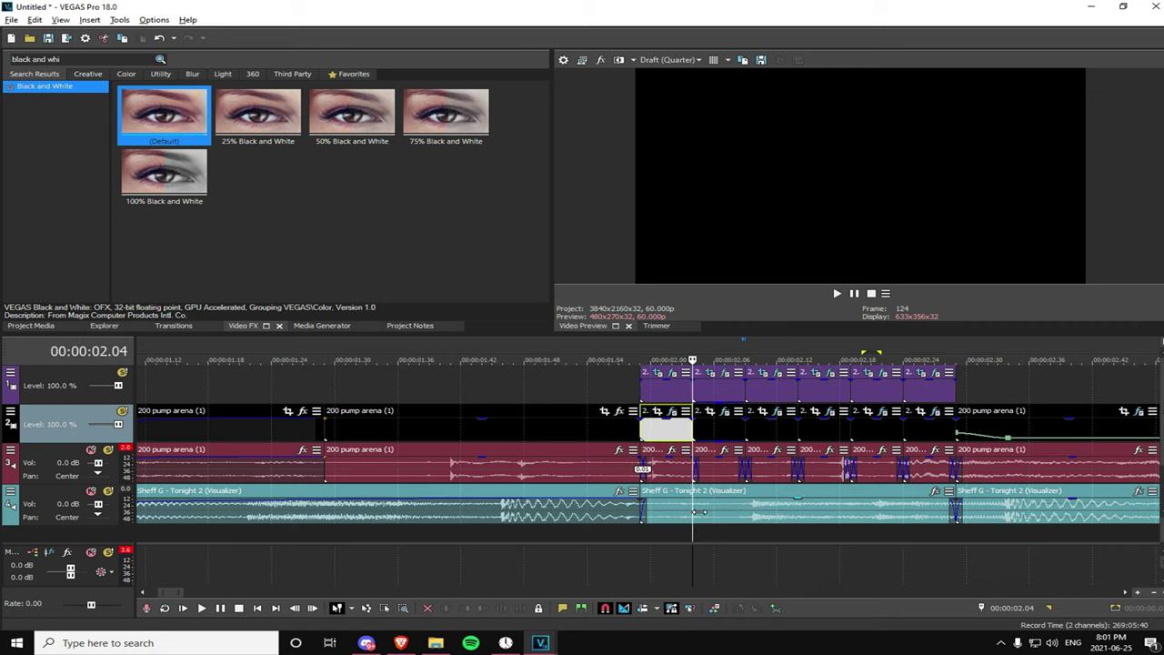
- Split the music track at each of the five cuts between the video pieces, from 00:00:02.04 to 00:00:02.24
click(711, 502)
key(s)
click(746, 500)
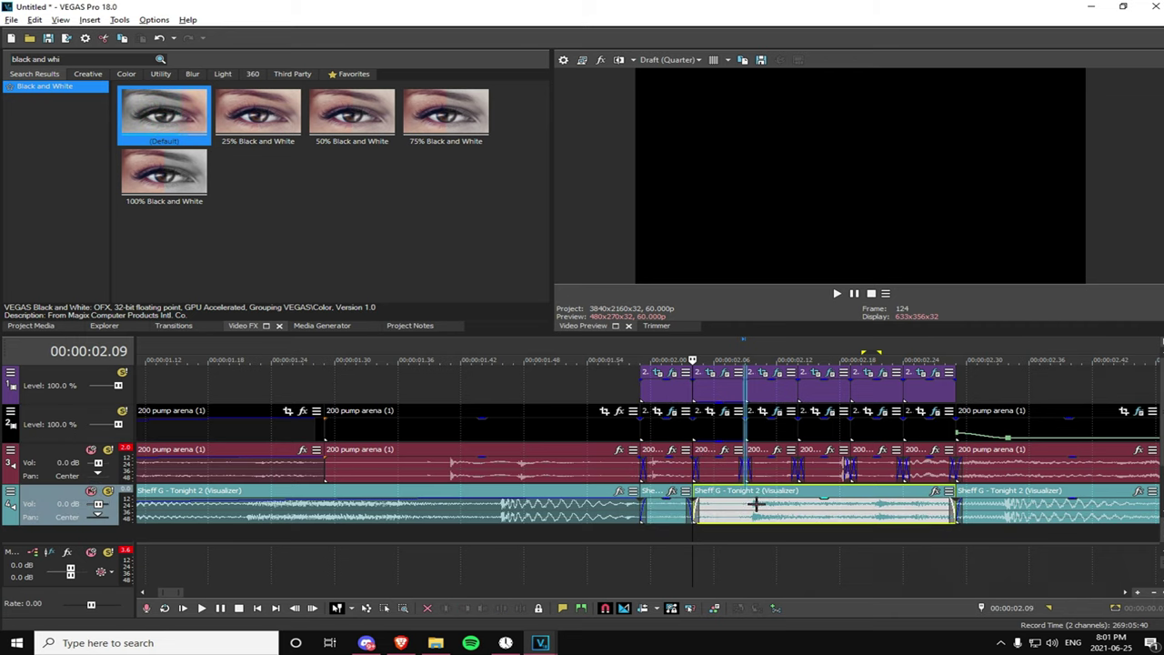
key(s)
click(798, 501)
key(s)
click(850, 501)
key(s)
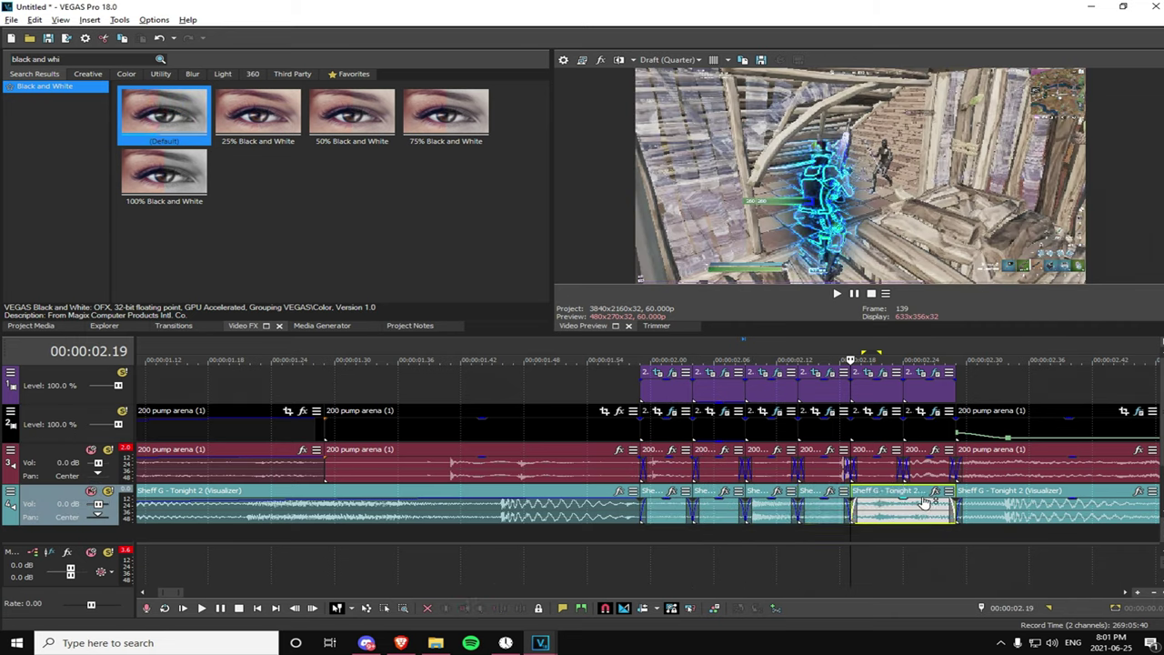
click(904, 502)
key(s)
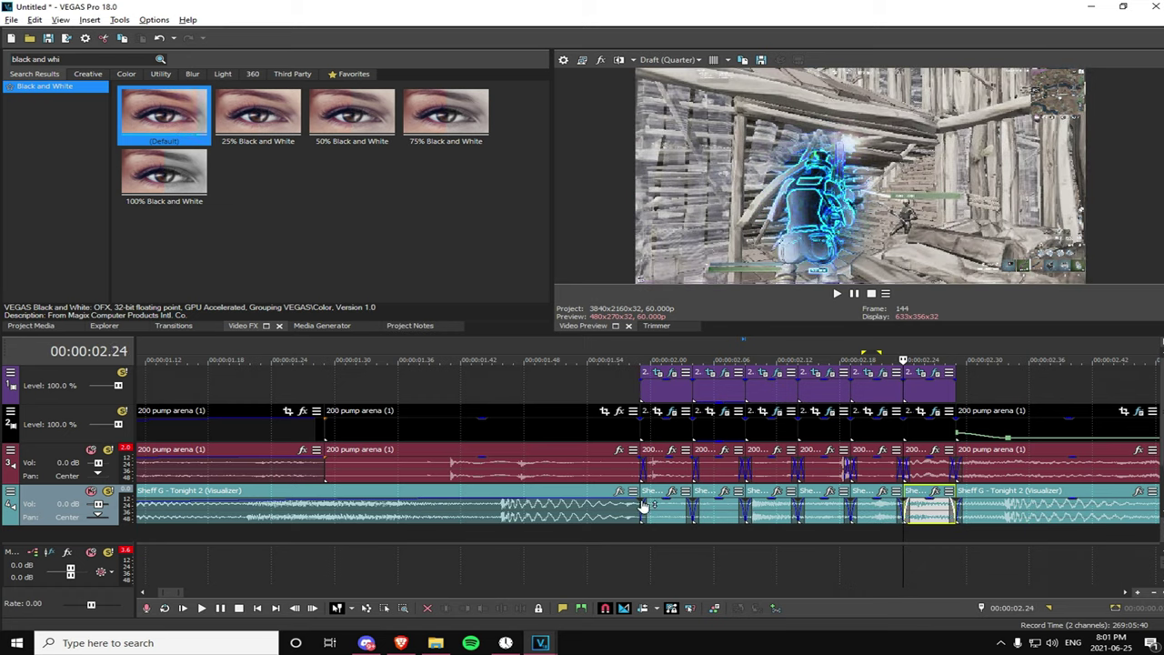
- Lower the fourth split piece's opacity to 0% on both the outline track and the gameplay track
click(701, 436)
click(672, 400)
click(740, 400)
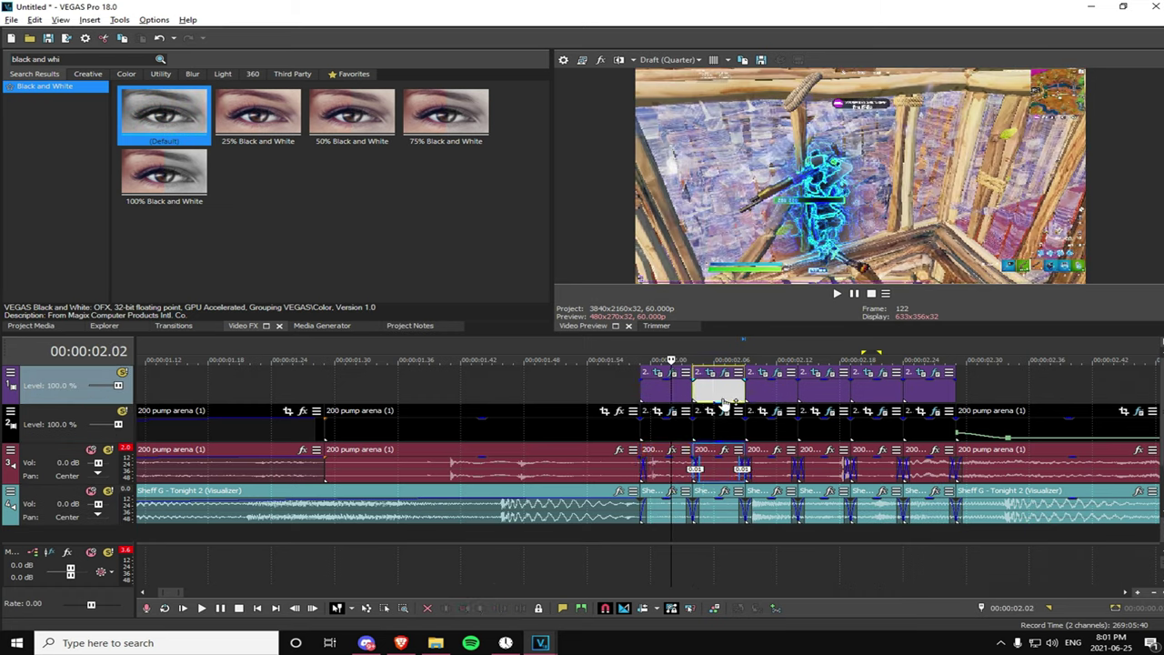
click(791, 398)
click(808, 391)
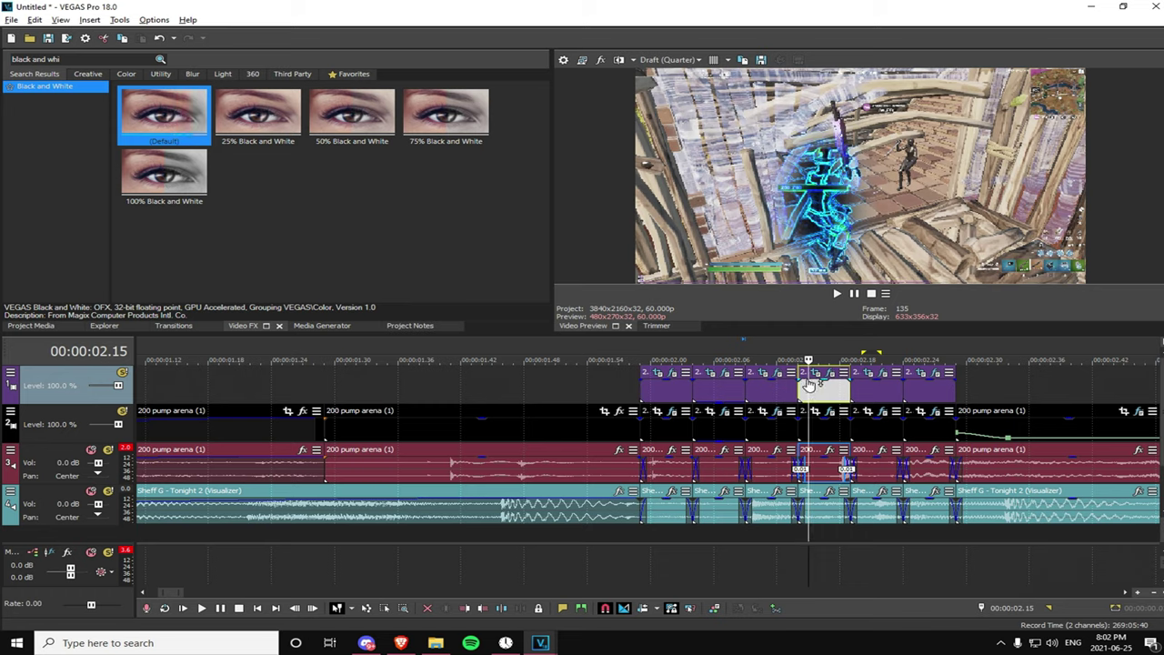
drag(808, 381, 827, 452)
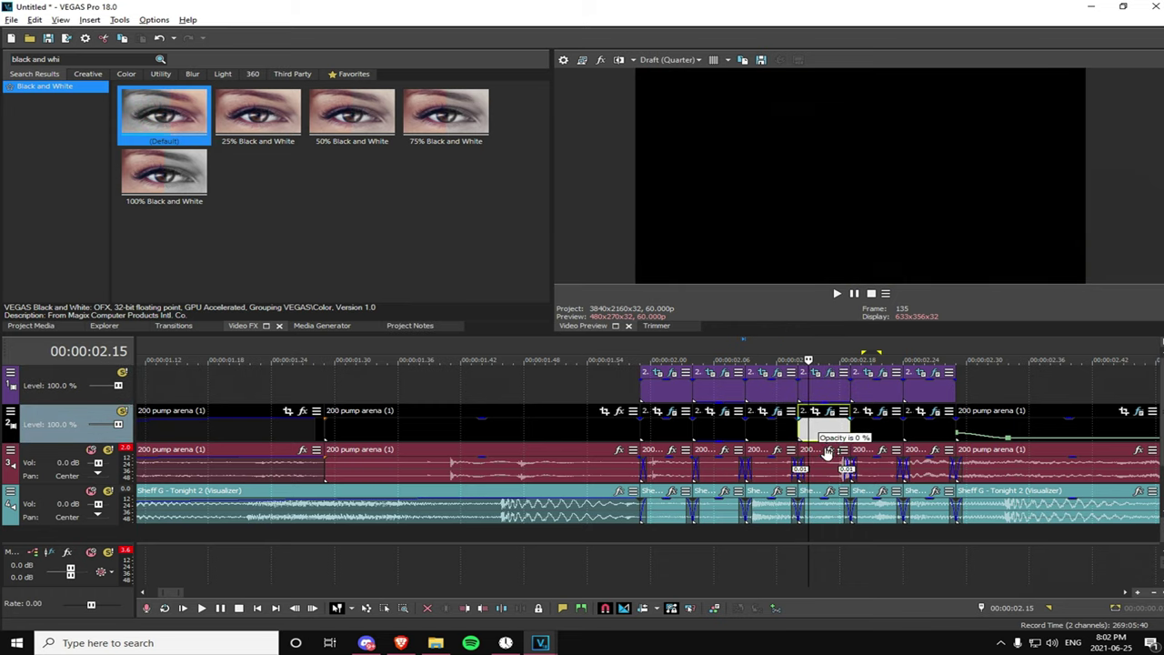
- Set the sixth split piece, starting at 00:00:02.24, to 0% opacity on both video tracks
click(703, 391)
click(672, 394)
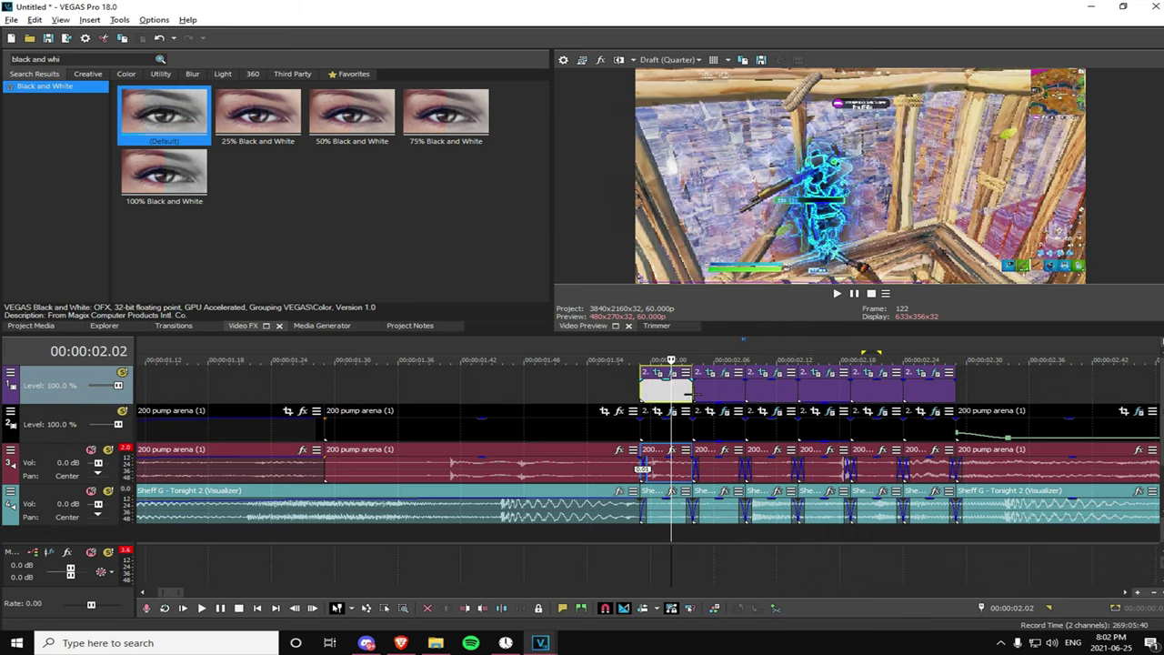
click(715, 395)
click(766, 396)
click(830, 396)
click(883, 398)
click(918, 398)
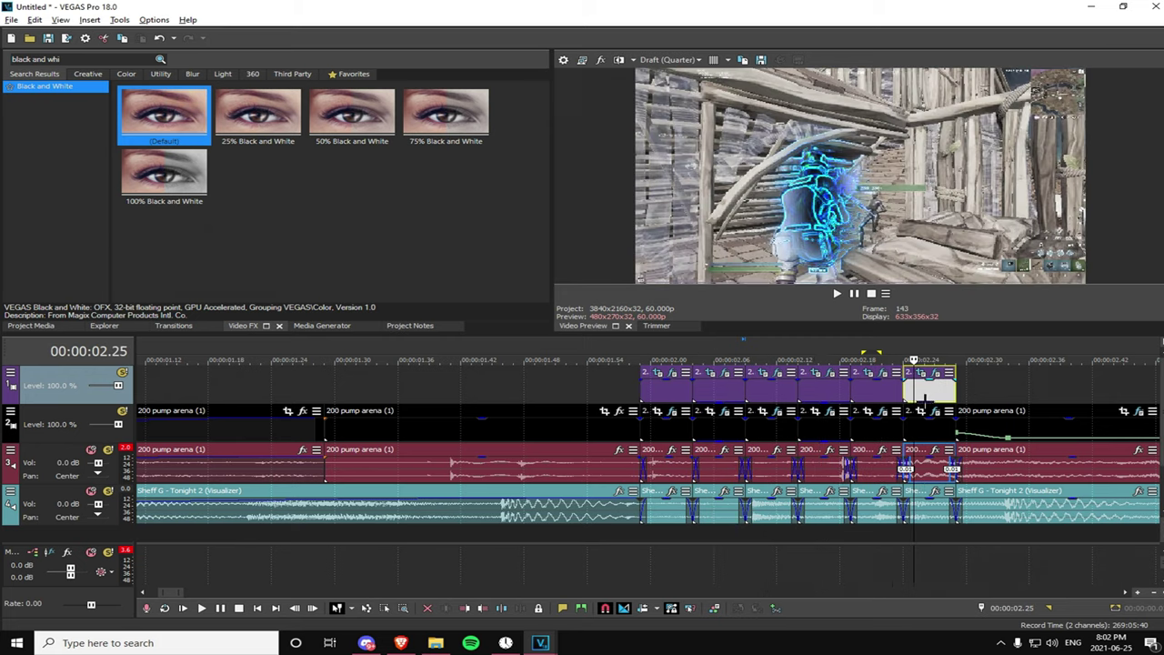
drag(930, 382, 932, 431)
click(930, 425)
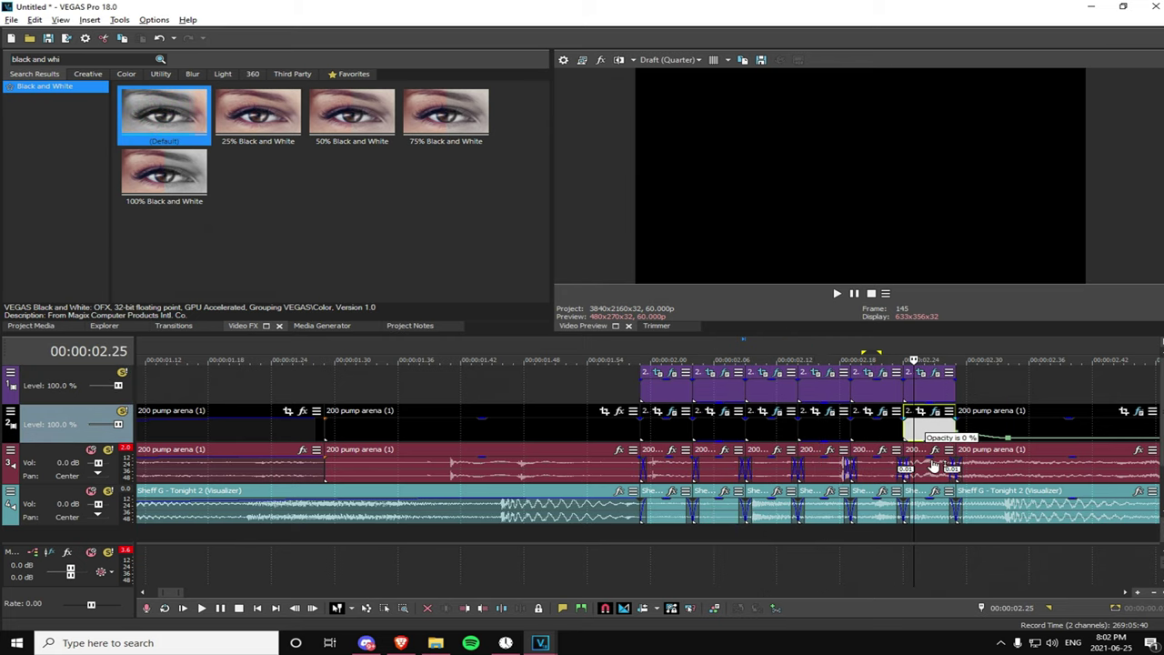
- Lower the gain of the second, fourth and sixth gameplay audio and music pieces to -Inf. dB
click(920, 505)
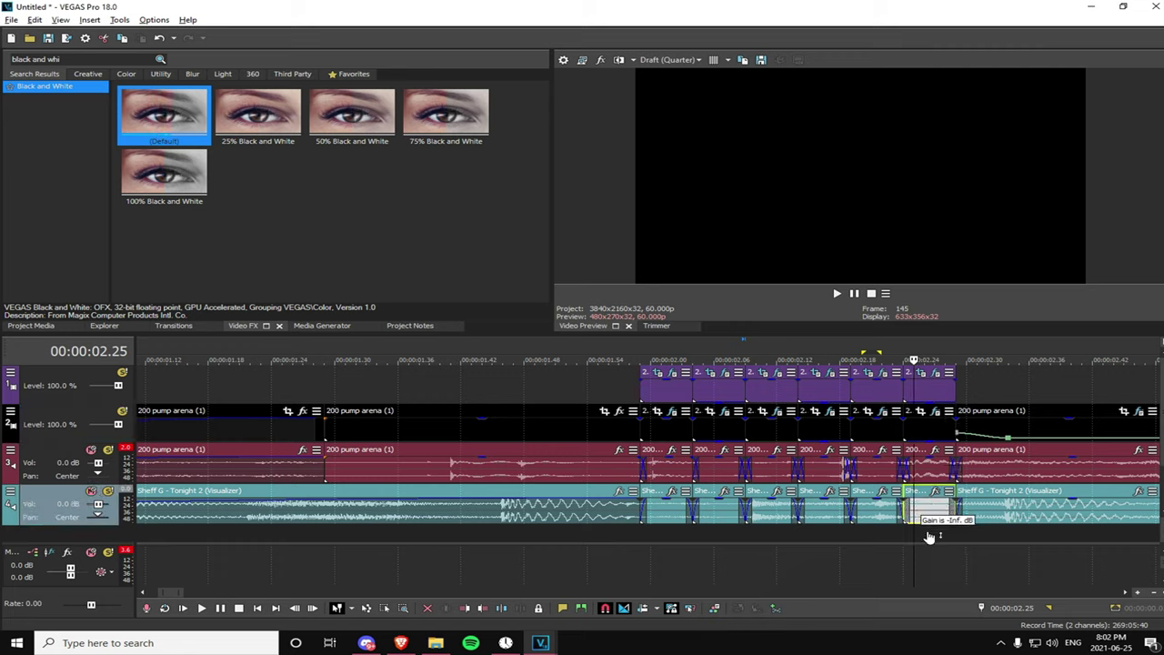
click(926, 464)
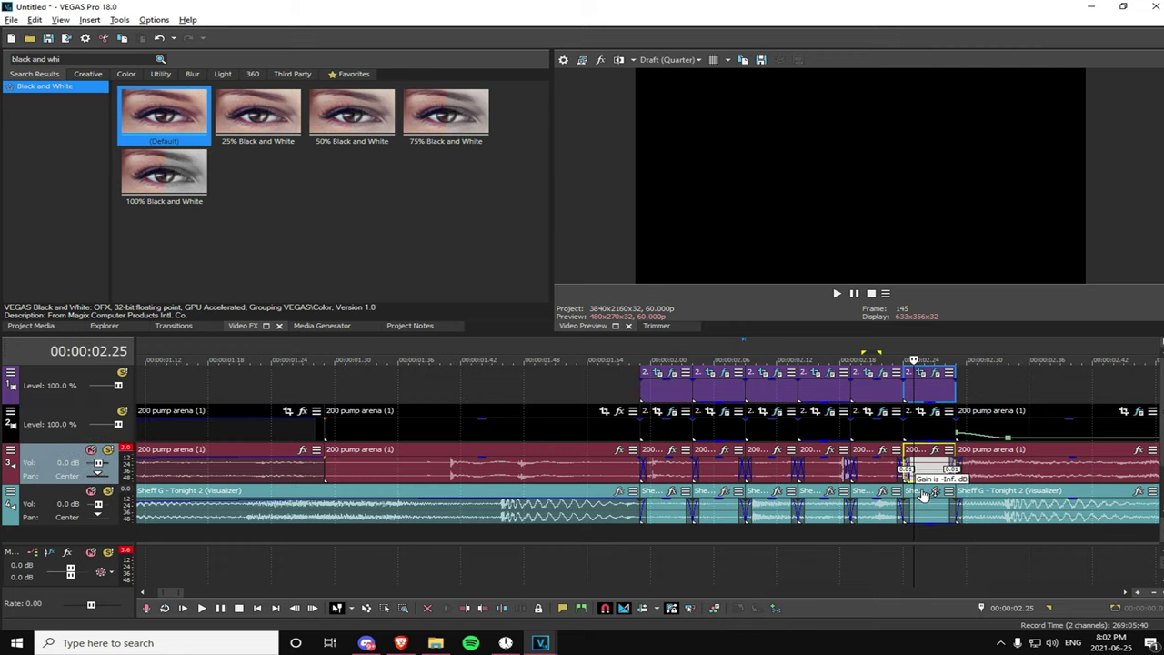
click(821, 462)
click(737, 464)
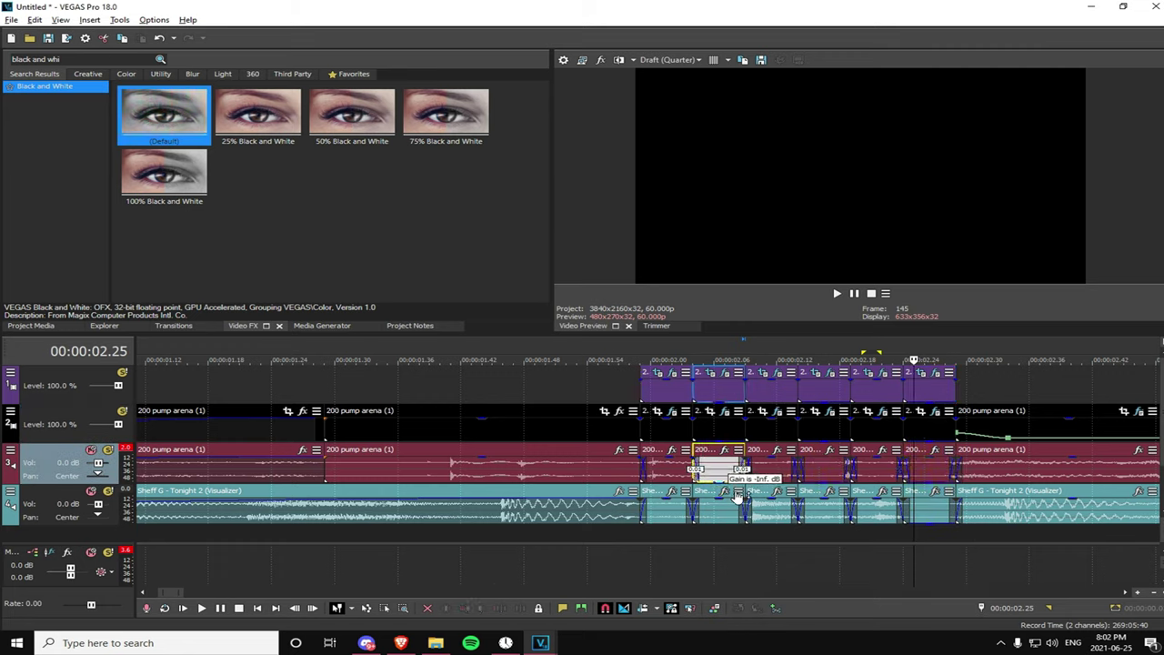
click(732, 506)
click(826, 508)
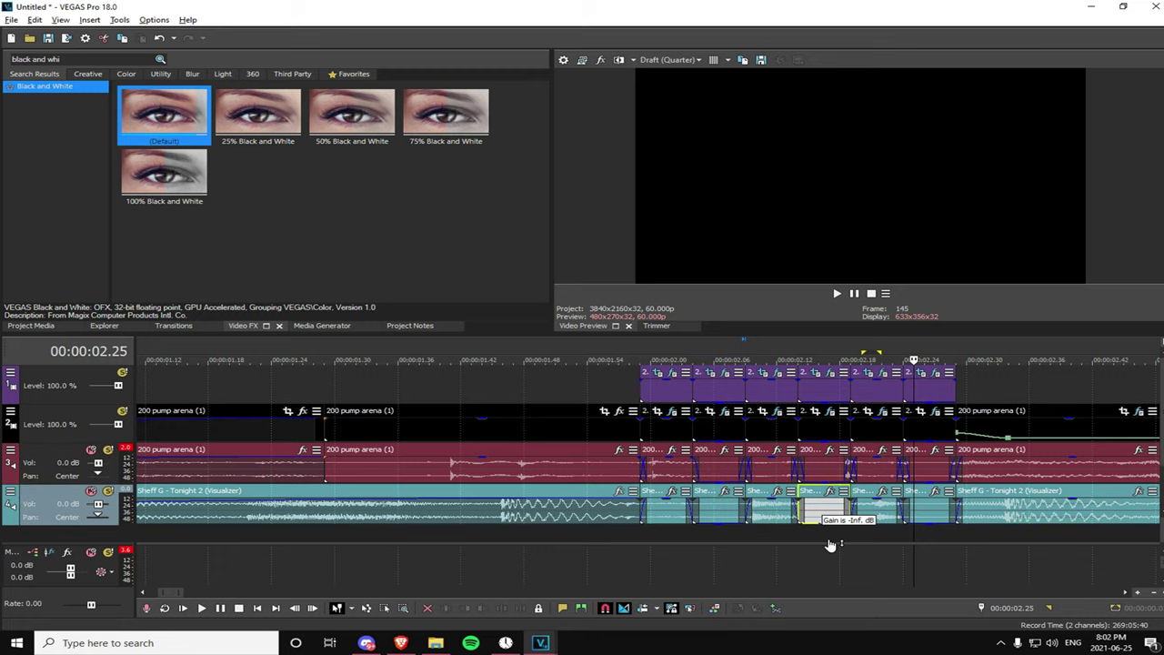
- Play the split section from 00:00:01.59 to preview the flicker of visible and blacked-out pieces
click(643, 395)
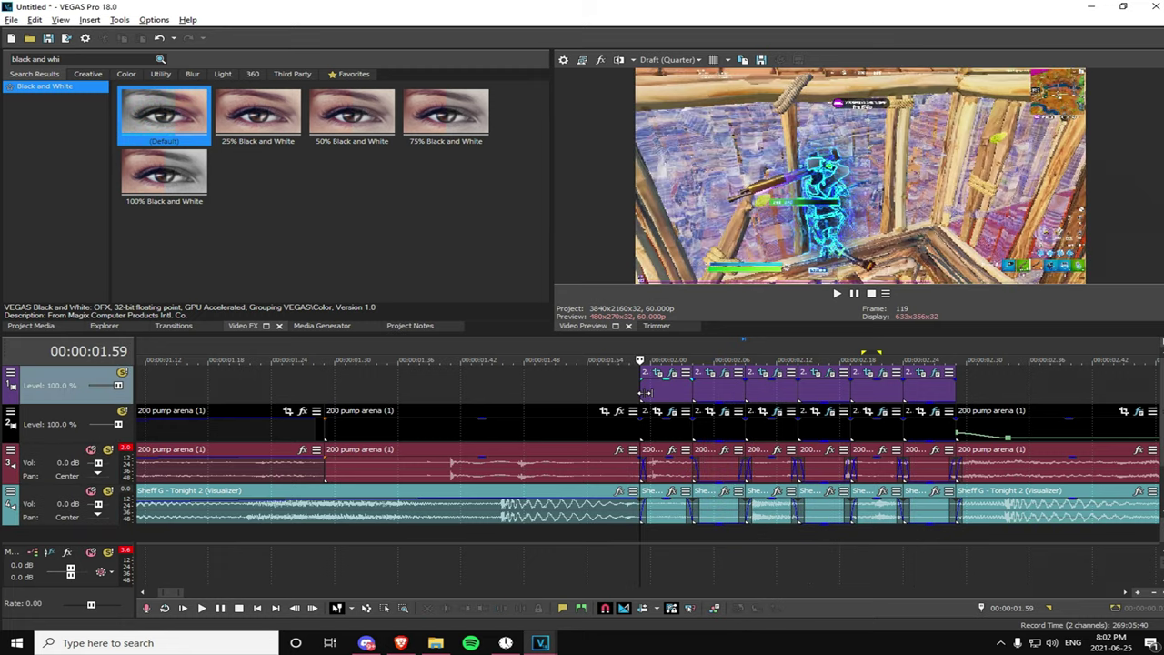
key(space)
scroll(536, 428, down, 5)
key(space)
scroll(537, 428, up, 3)
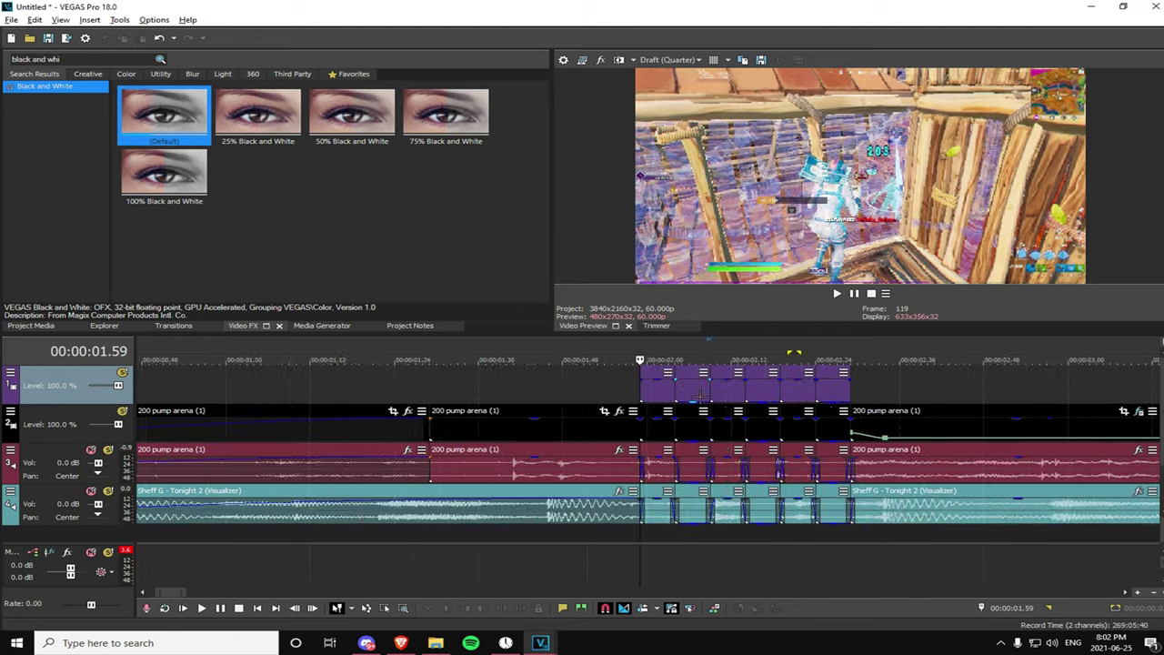
- Examine the alternating visible and hidden pieces across the split section, from the first to the last
scroll(537, 428, down, 3)
click(471, 391)
click(484, 391)
click(495, 390)
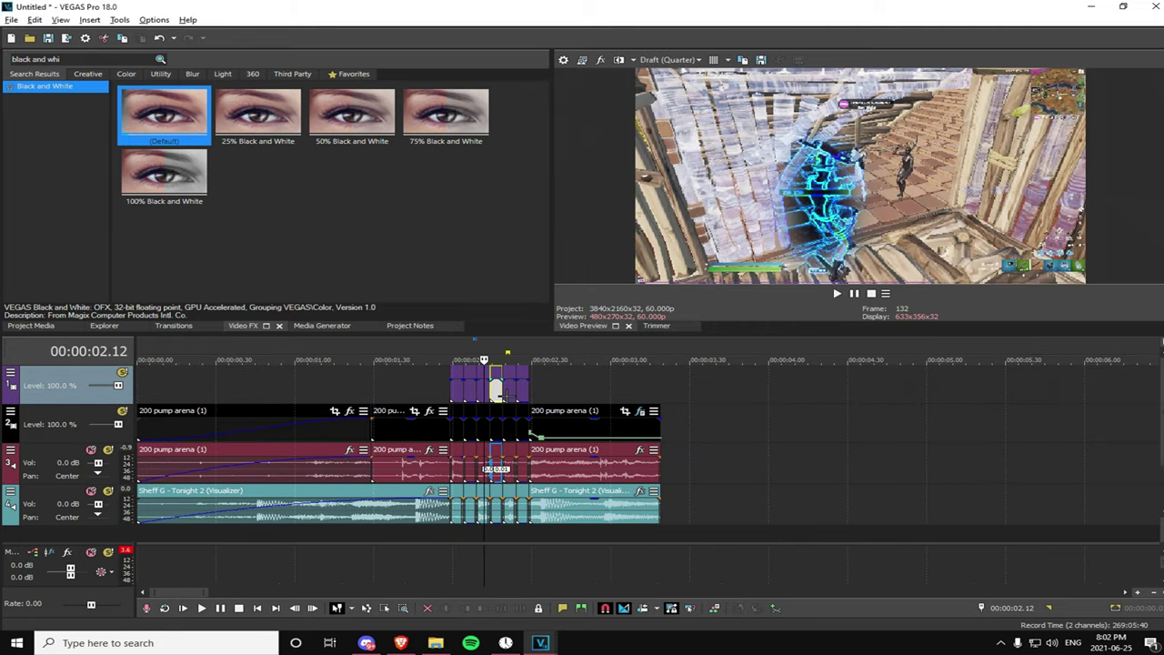
scroll(543, 389, up, 3)
click(686, 392)
click(726, 392)
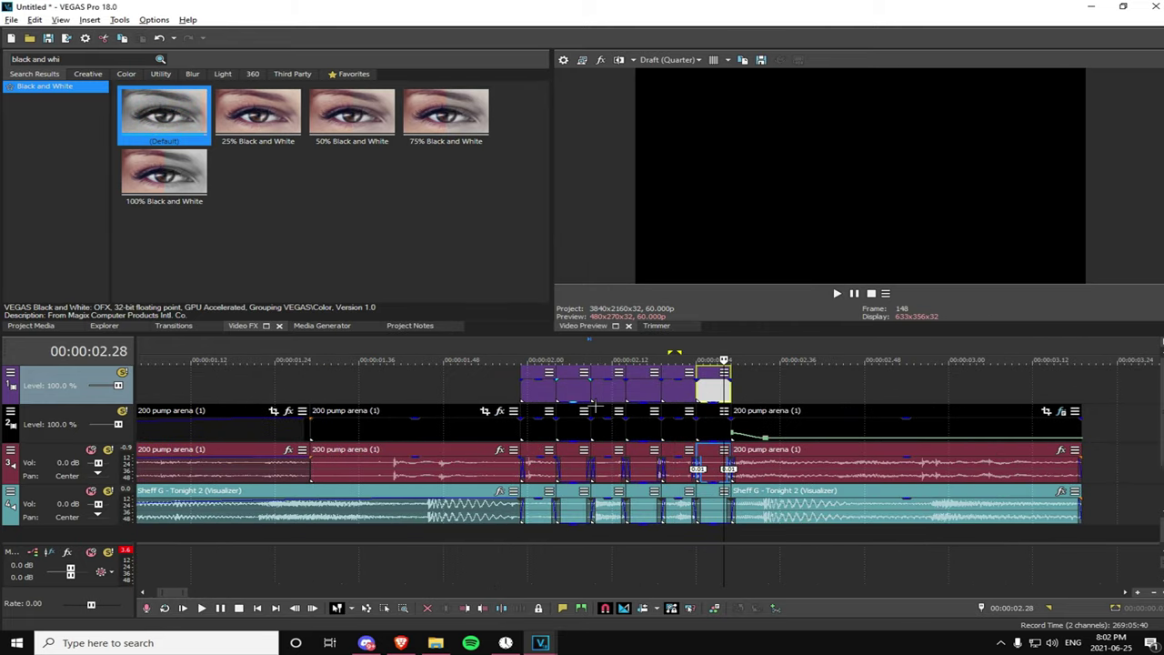
click(586, 398)
click(551, 397)
click(516, 399)
click(525, 398)
click(564, 395)
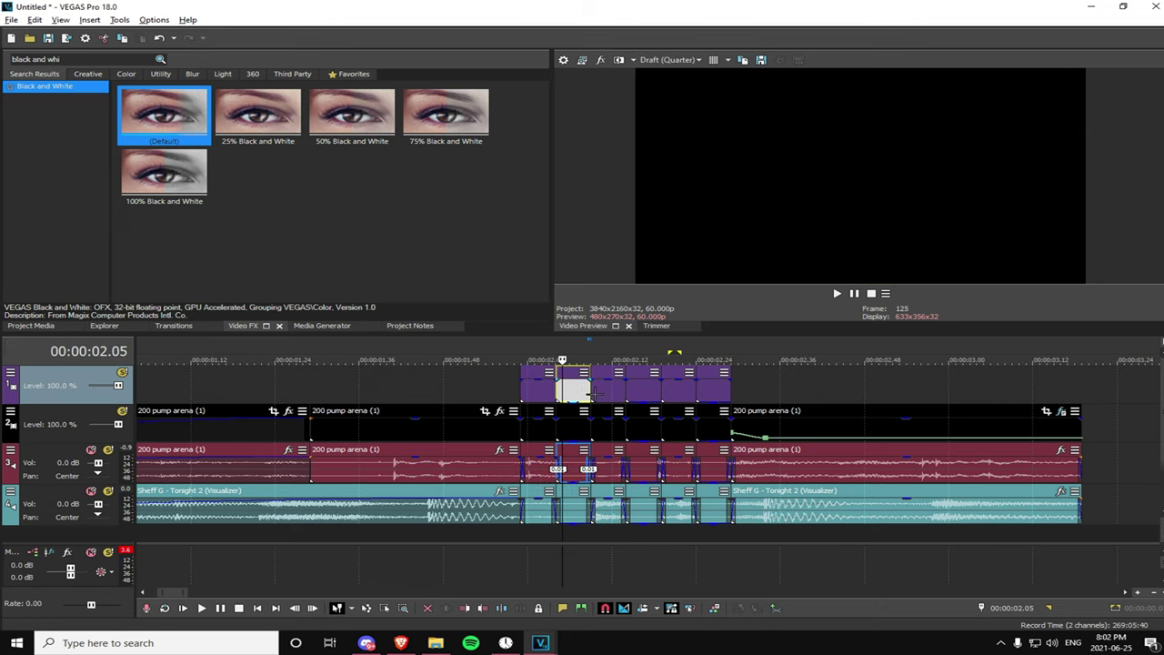
click(594, 393)
scroll(662, 412, up, 4)
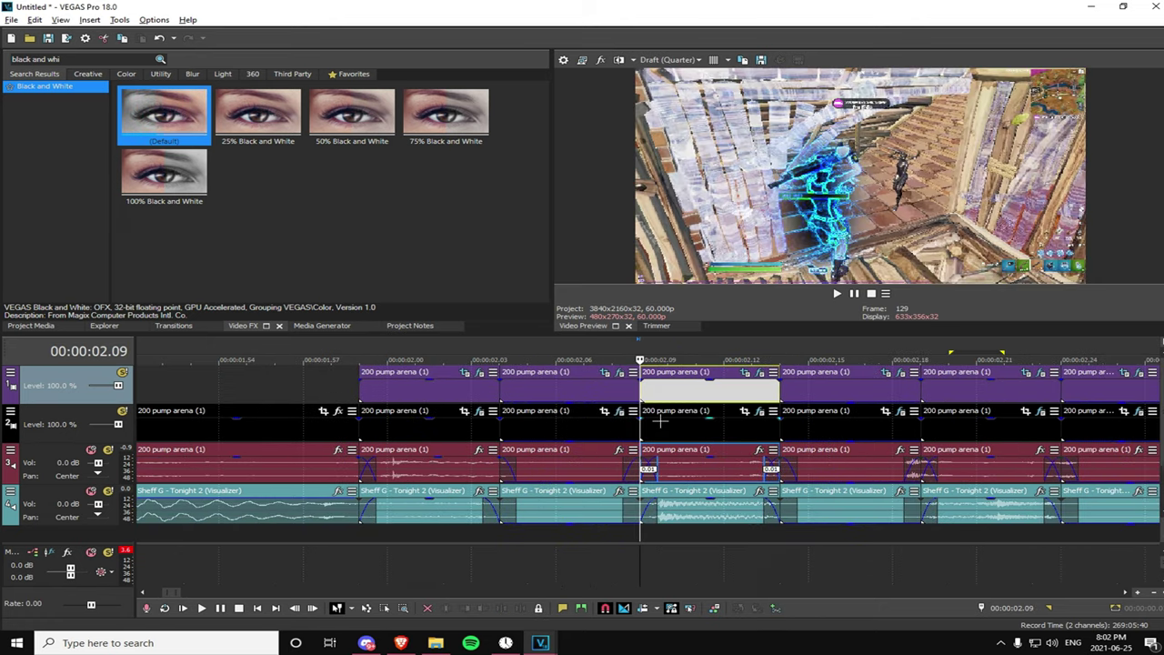
click(808, 395)
scroll(829, 407, down, 3)
click(707, 397)
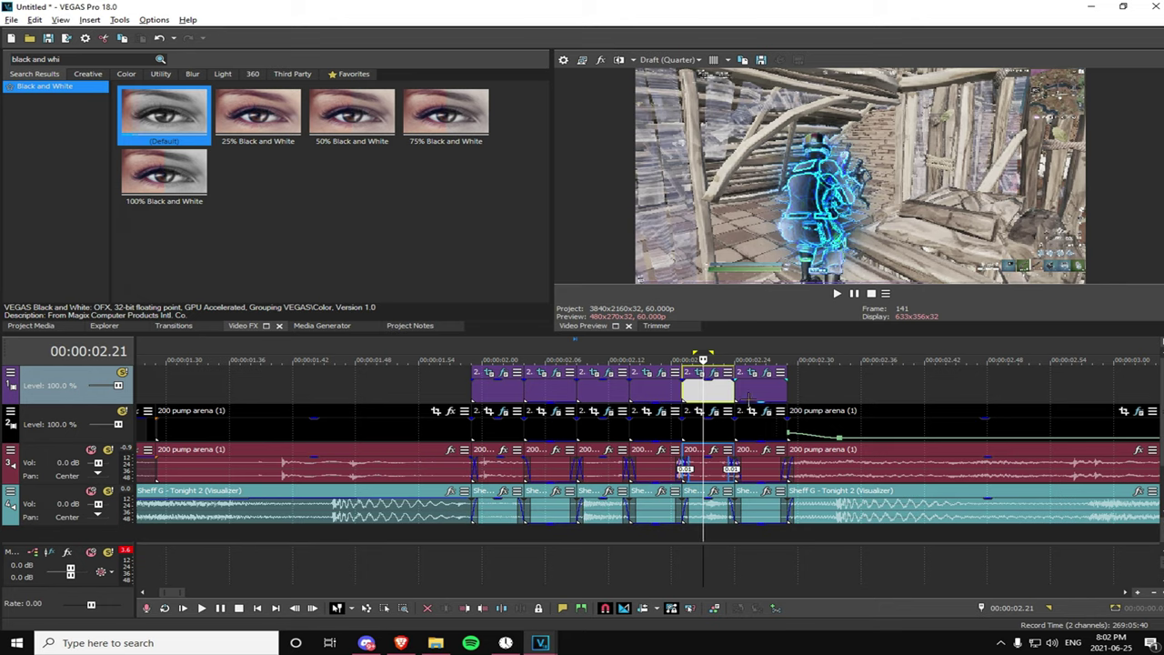
scroll(728, 409, down, 2)
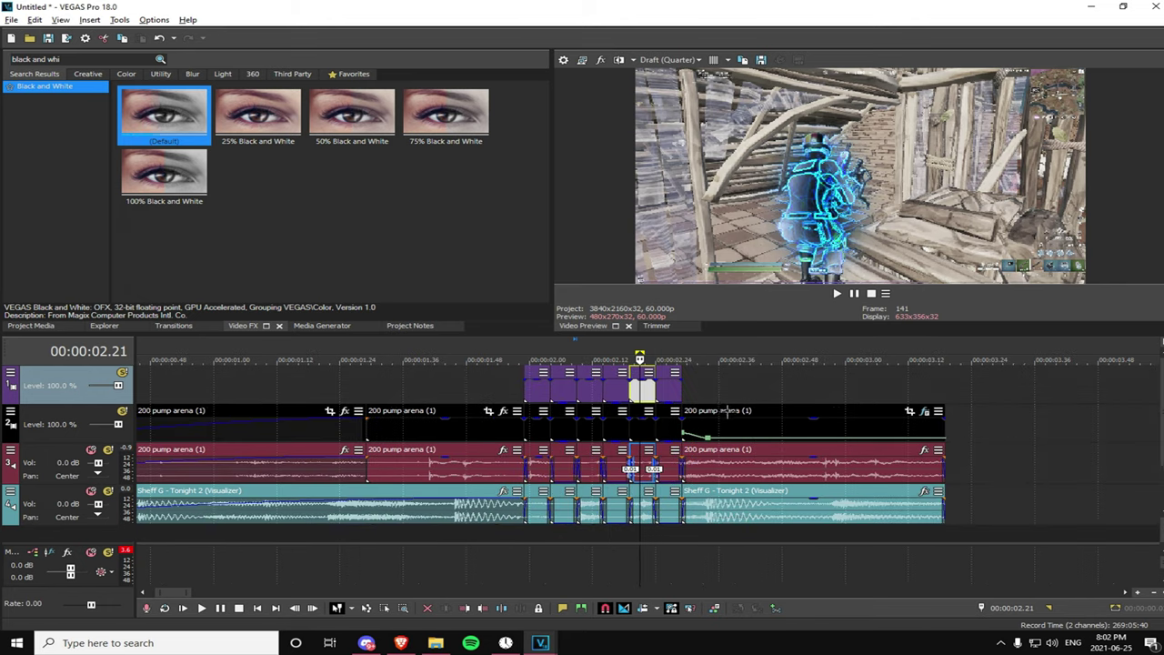
click(537, 386)
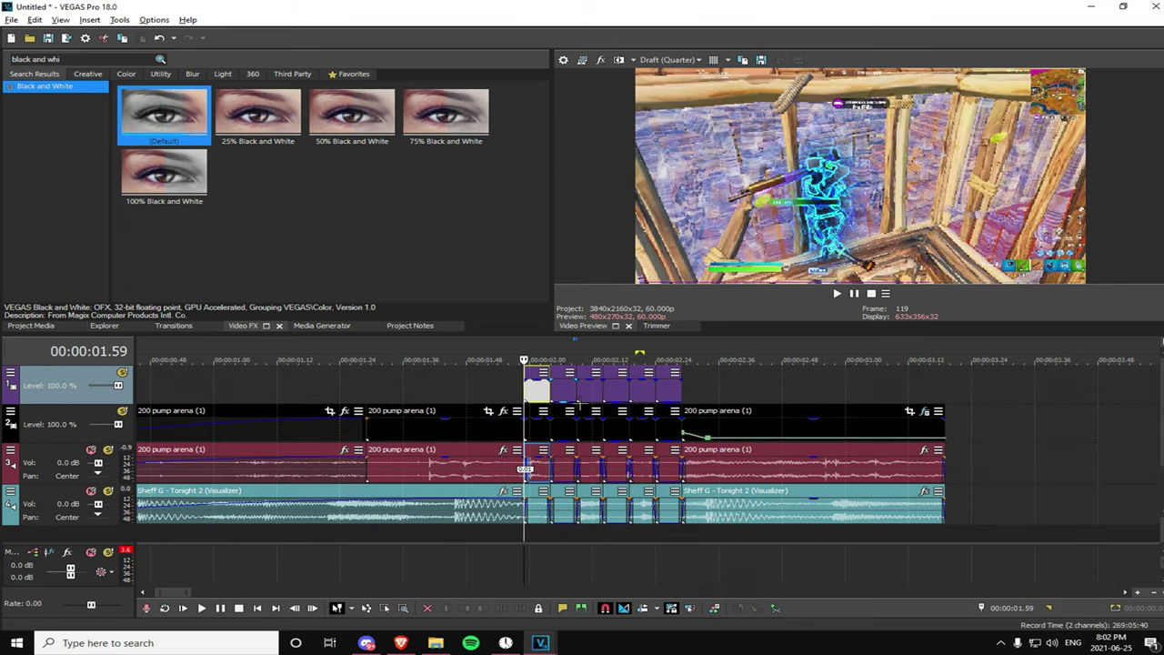
click(598, 388)
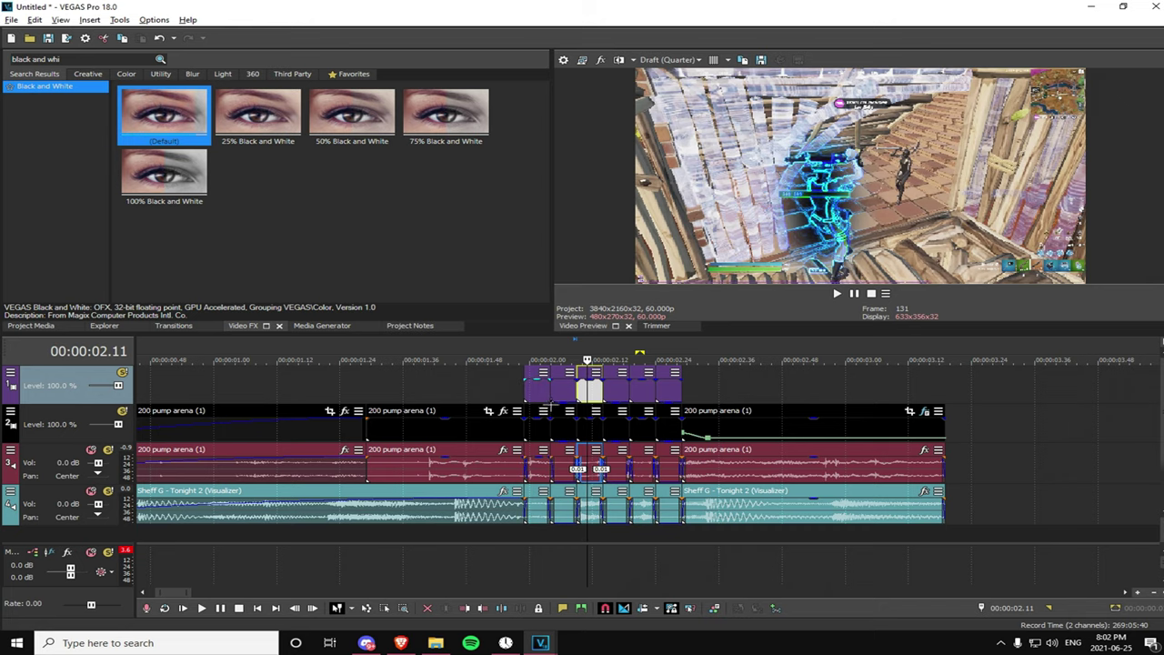
scroll(553, 406, up, 3)
scroll(638, 428, down, 3)
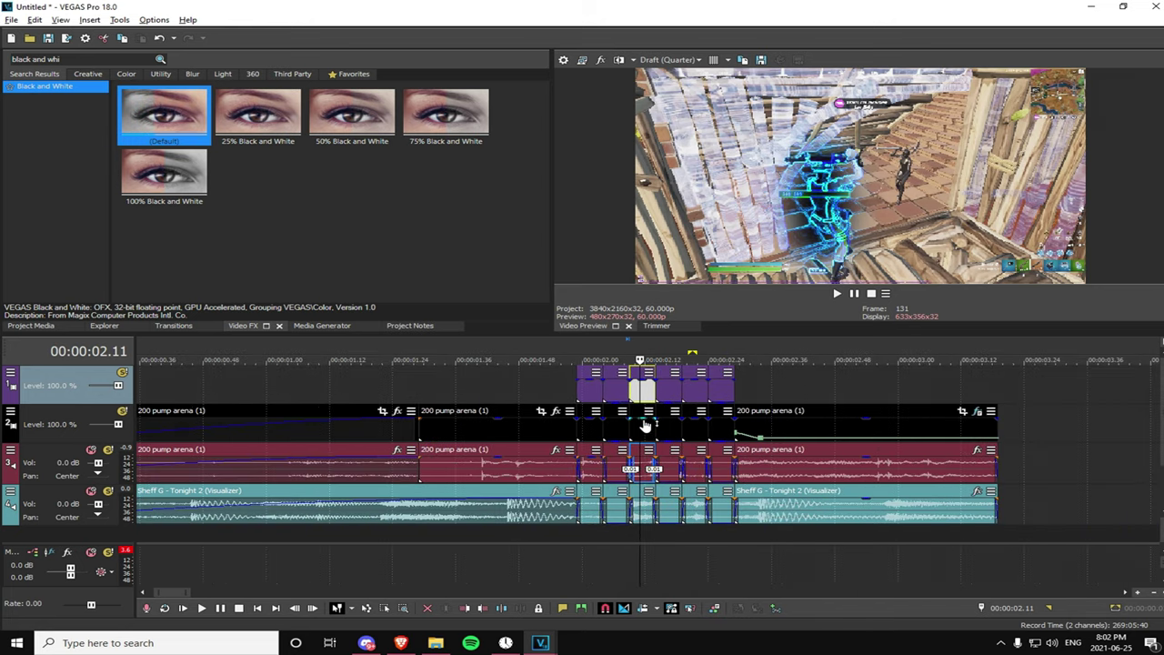
double_click(749, 398)
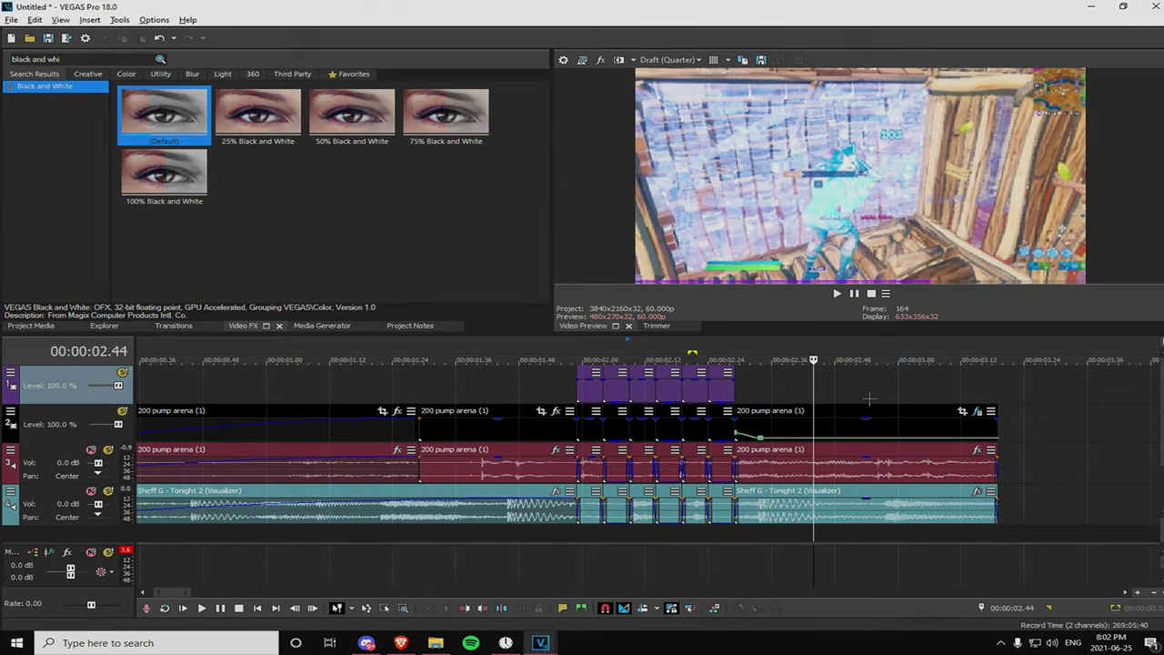